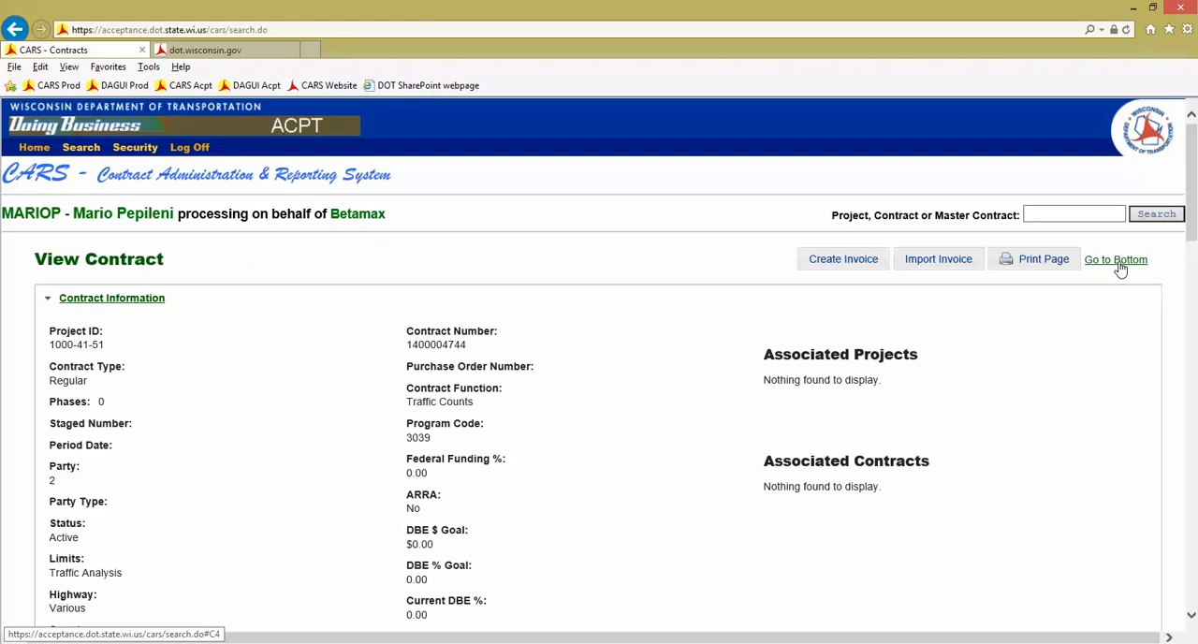
# Check the contract's cost information at the end of the page and create a new invoice for the contract
pyautogui.click(1116, 260)
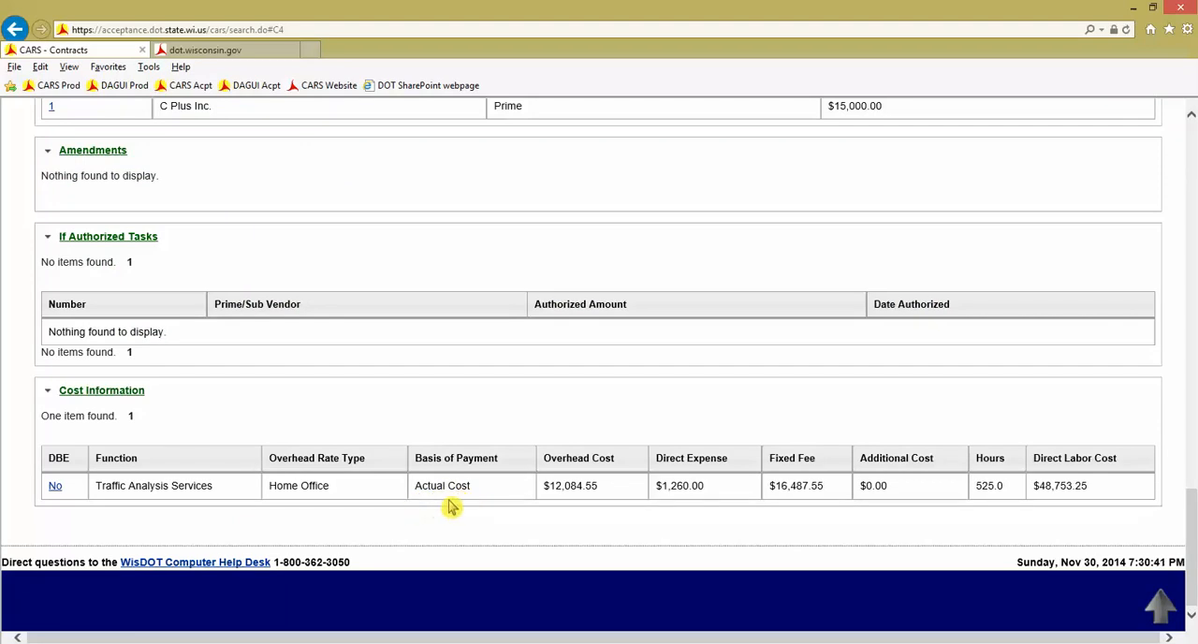
pyautogui.click(1160, 608)
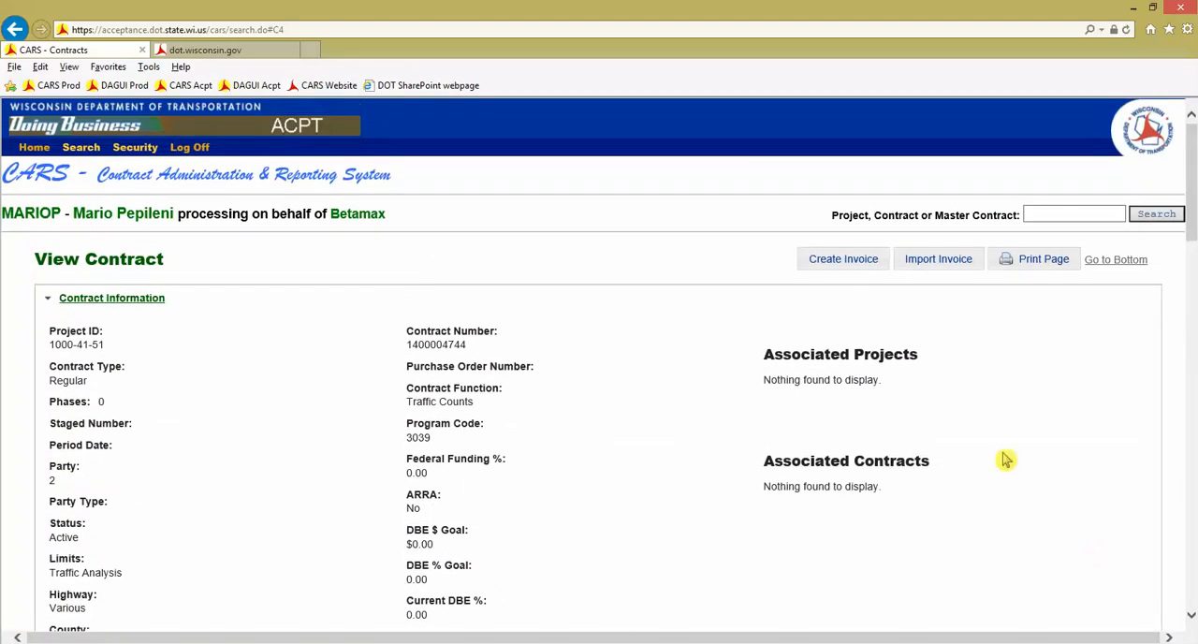
pyautogui.click(844, 265)
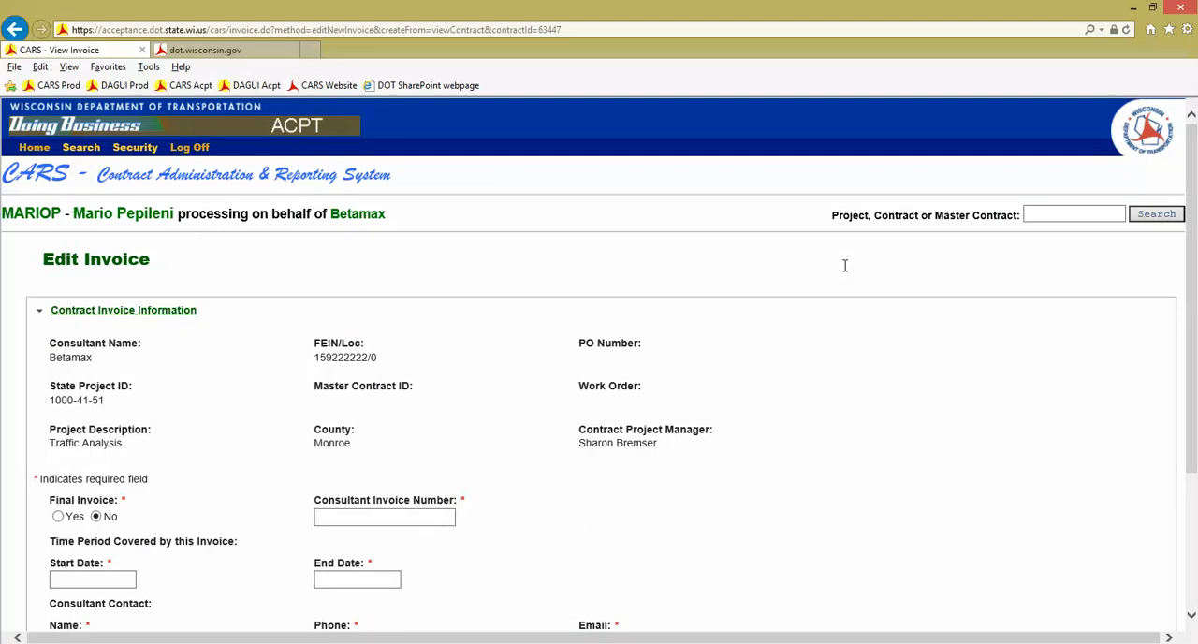
pyautogui.scroll(-1, 878, 456)
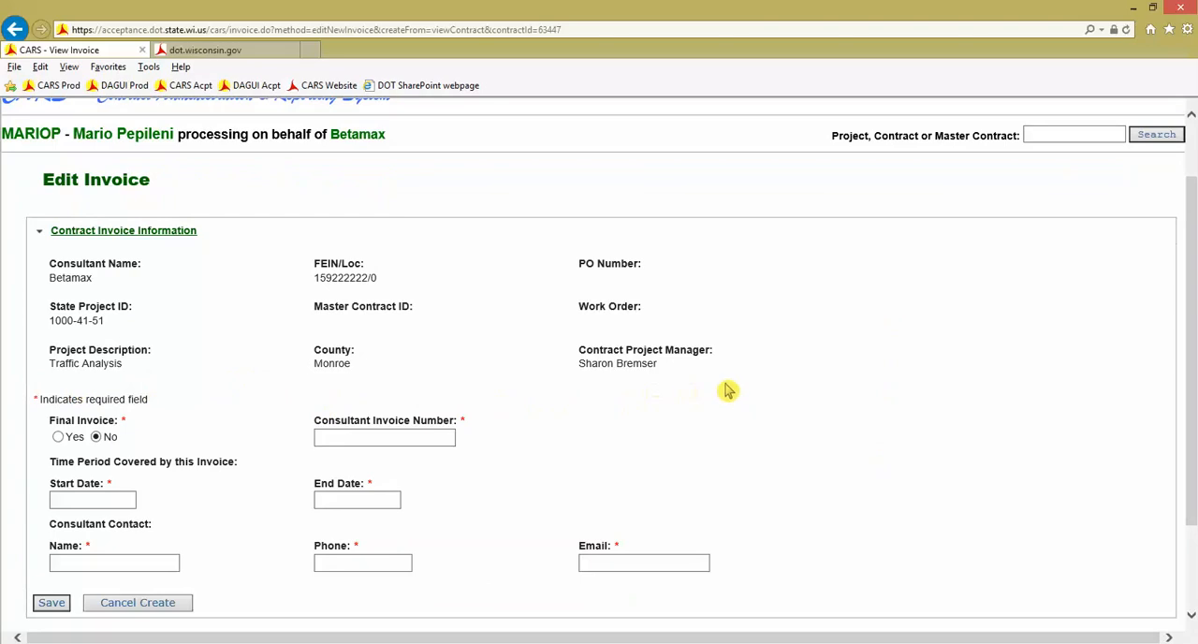
# Mark the invoice as not final and set the consultant invoice number to B1000
pyautogui.click(96, 436)
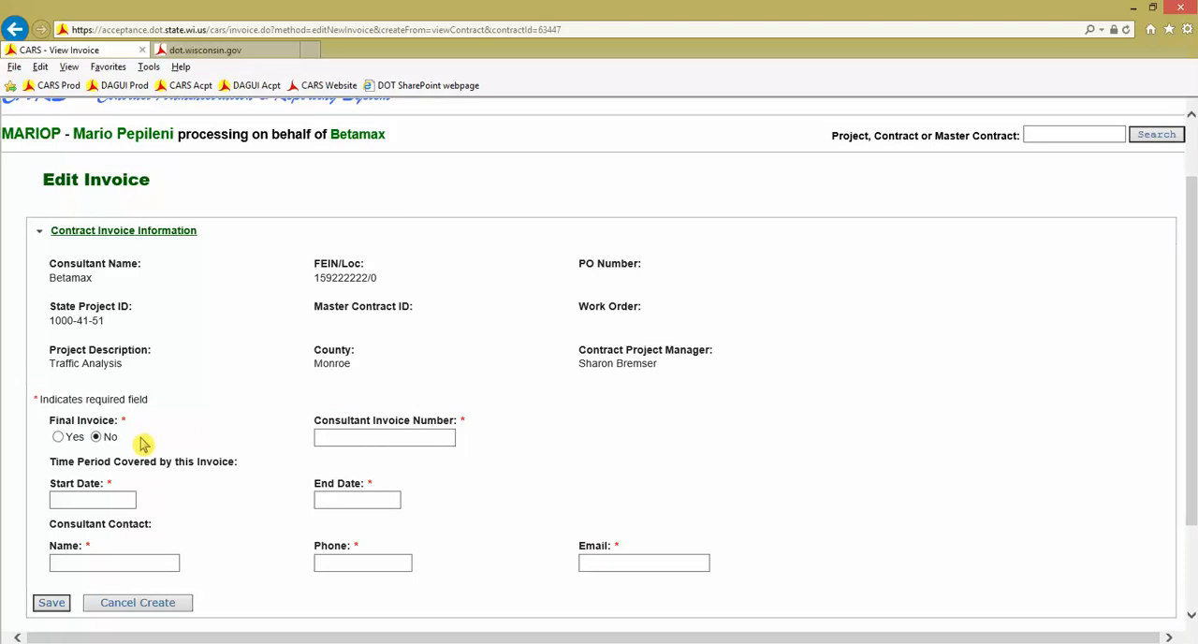
pyautogui.click(344, 438)
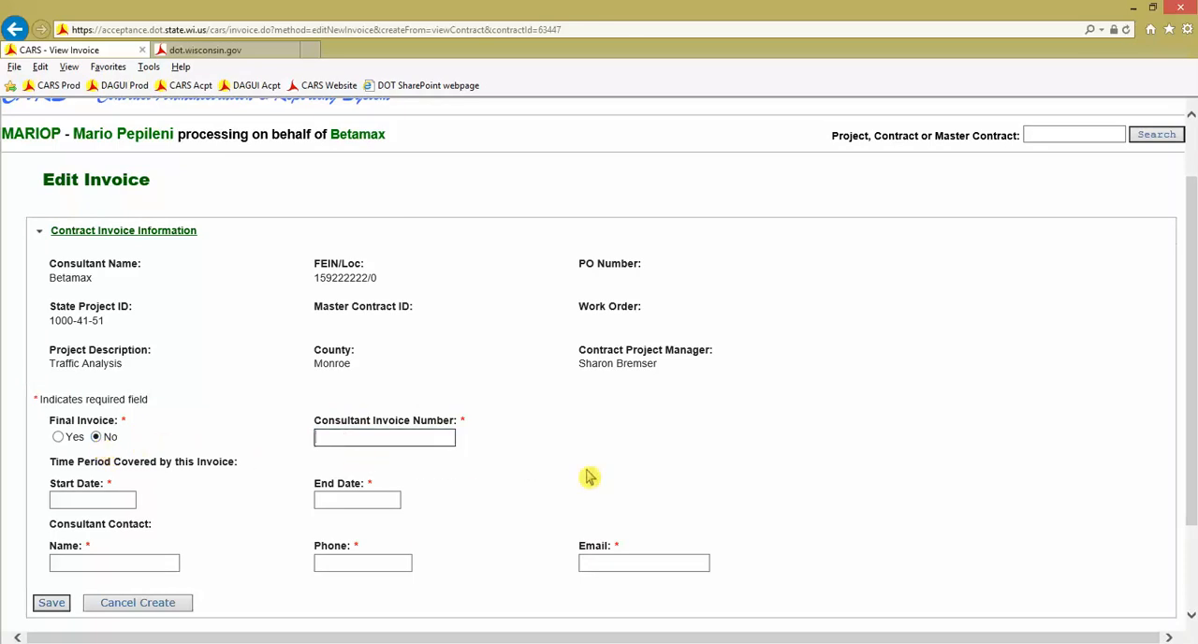
pyautogui.write('B1000')
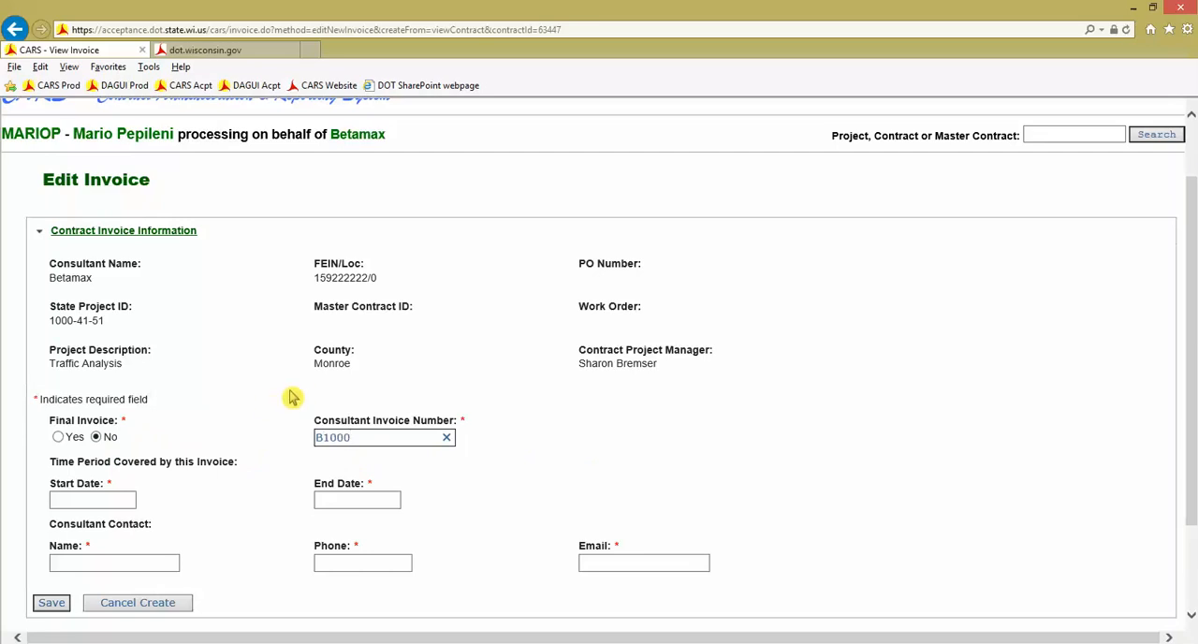
# Set the invoice's time period with start date 10/15/2014 and end date 11/12/2014
pyautogui.click(97, 500)
pyautogui.scroll(-1, 205, 557)
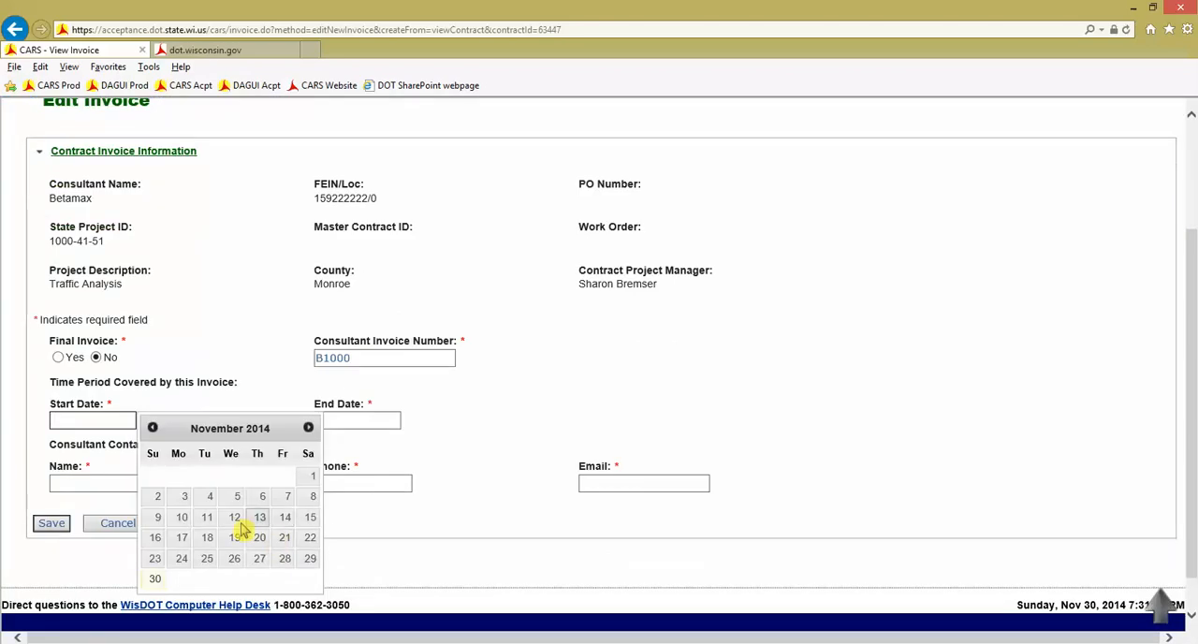
pyautogui.click(153, 426)
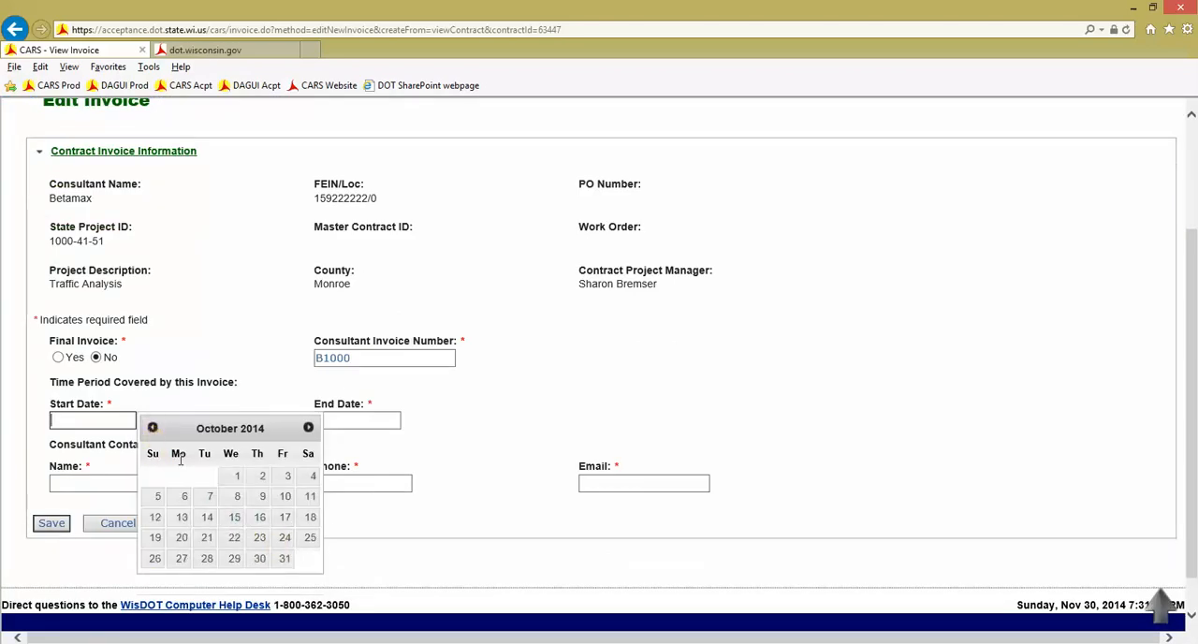
pyautogui.click(236, 525)
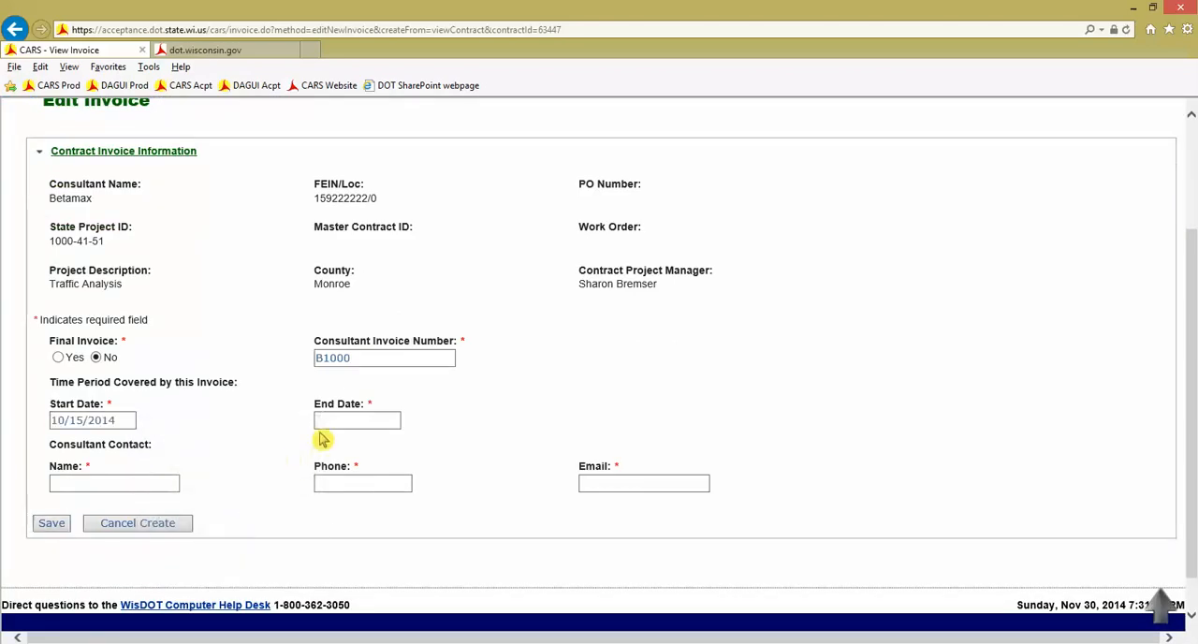
pyautogui.click(372, 427)
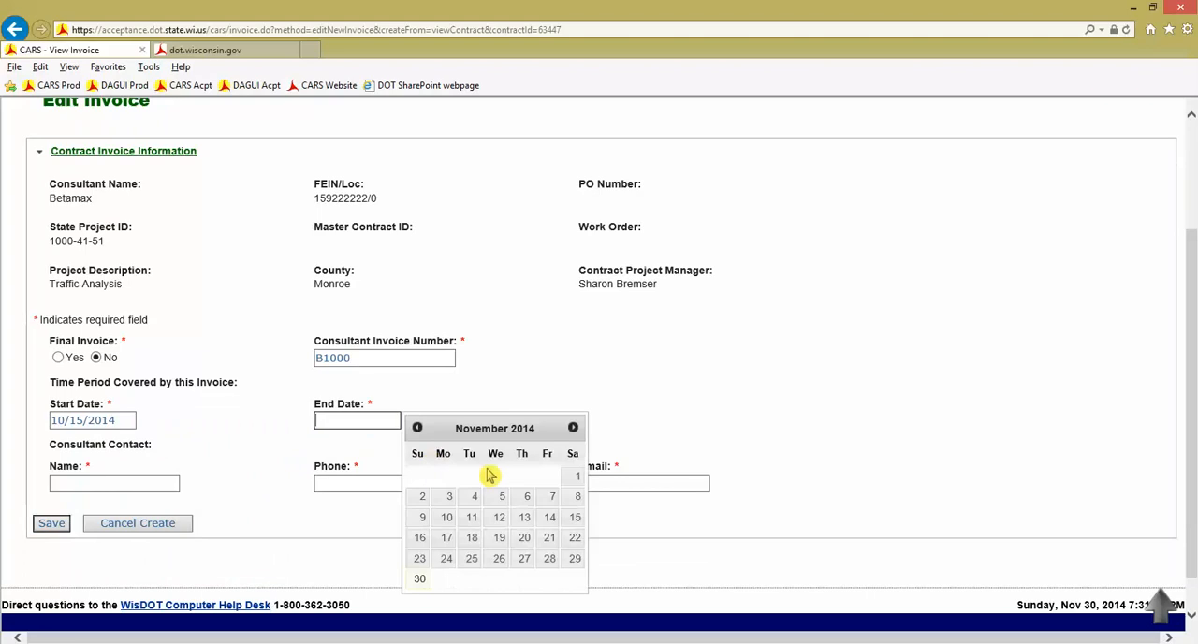
pyautogui.click(501, 519)
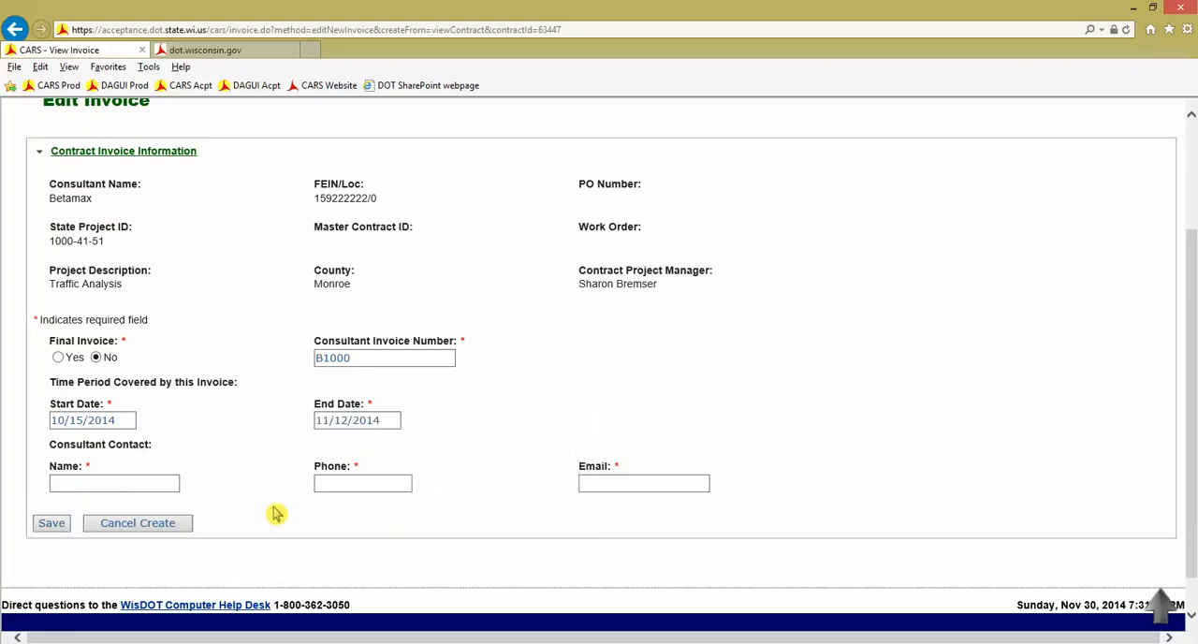
# Enter the consultant contact's full name and phone number on the invoice
pyautogui.click(117, 485)
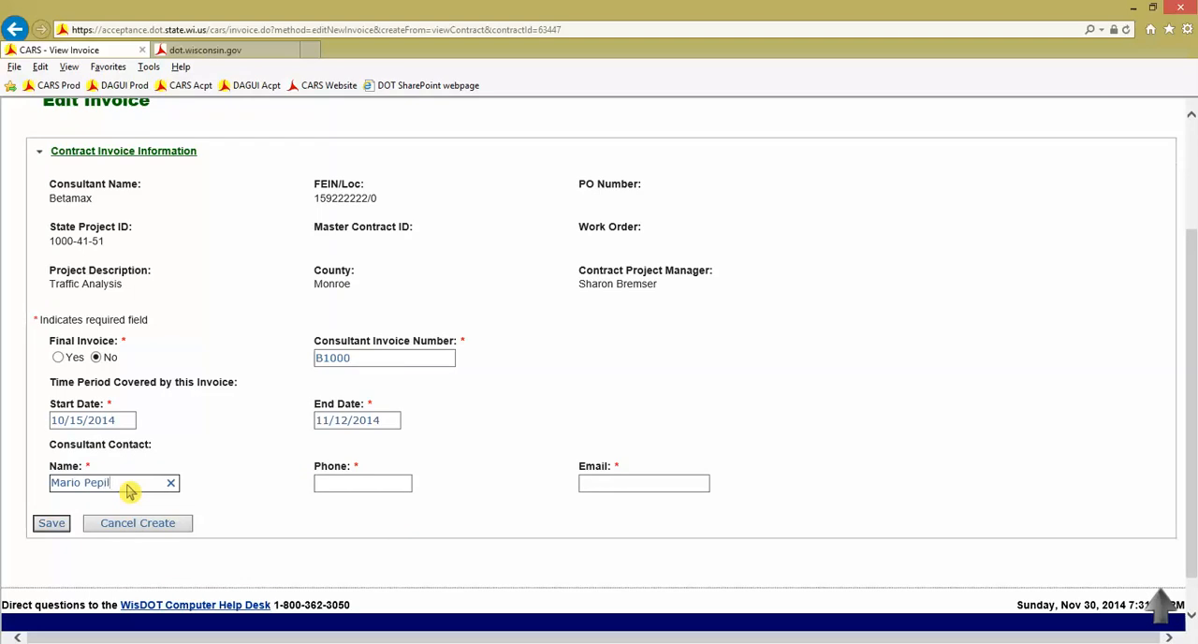
pyautogui.scroll(2, 129, 491)
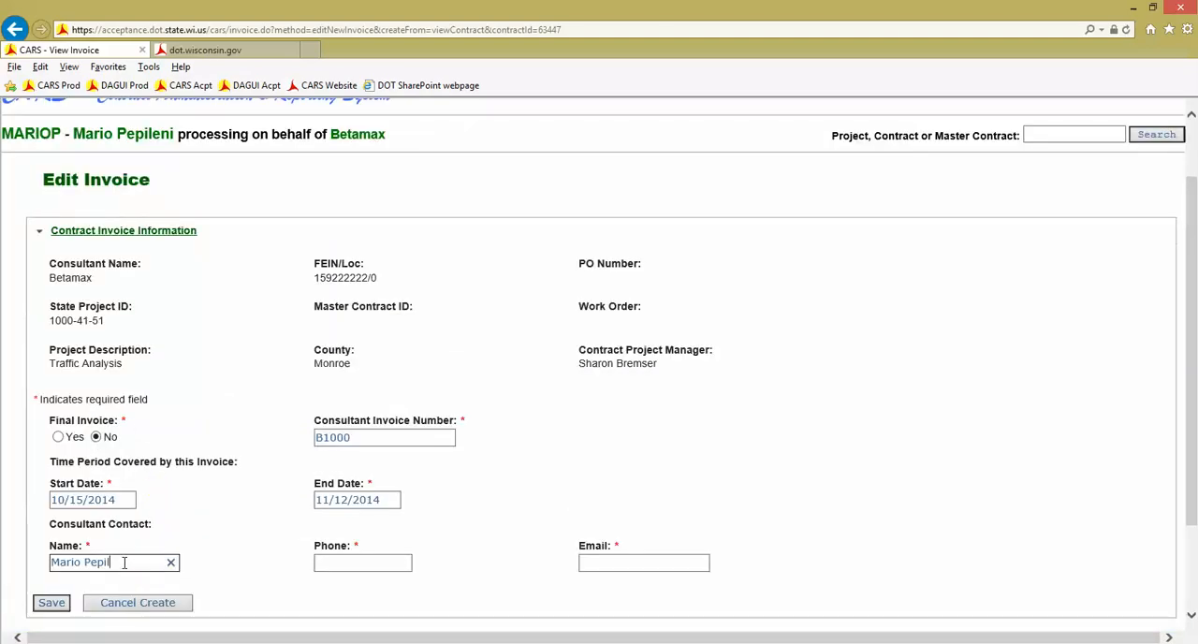
pyautogui.write('en')
pyautogui.press('Tab')
pyautogui.write('6085555555')
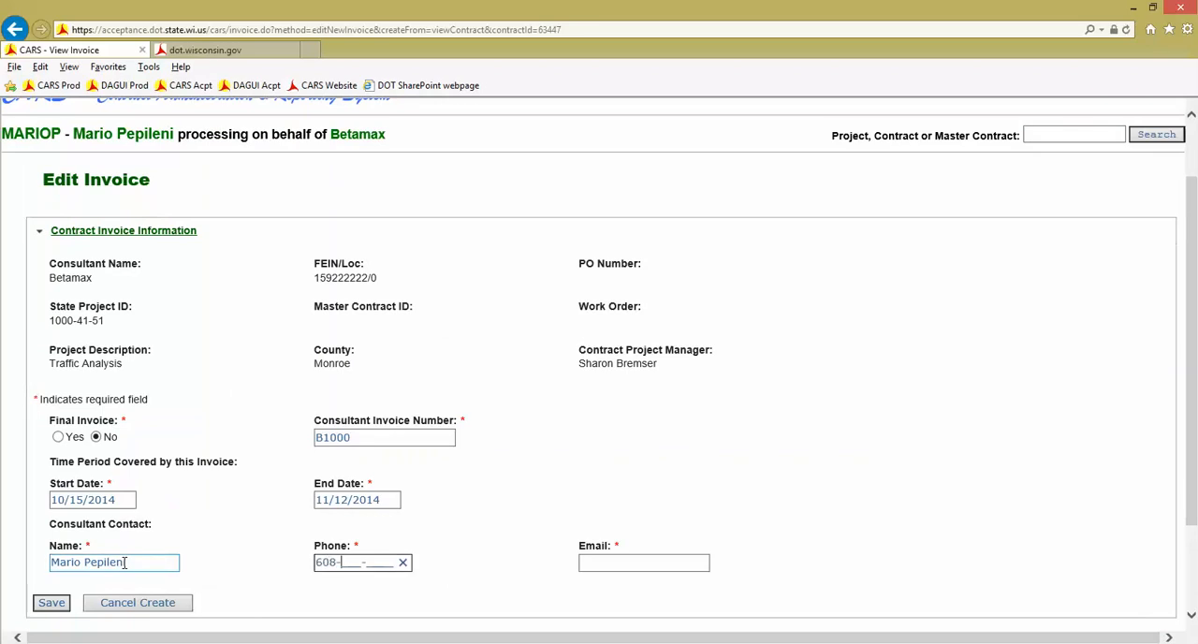
pyautogui.press('Tab')
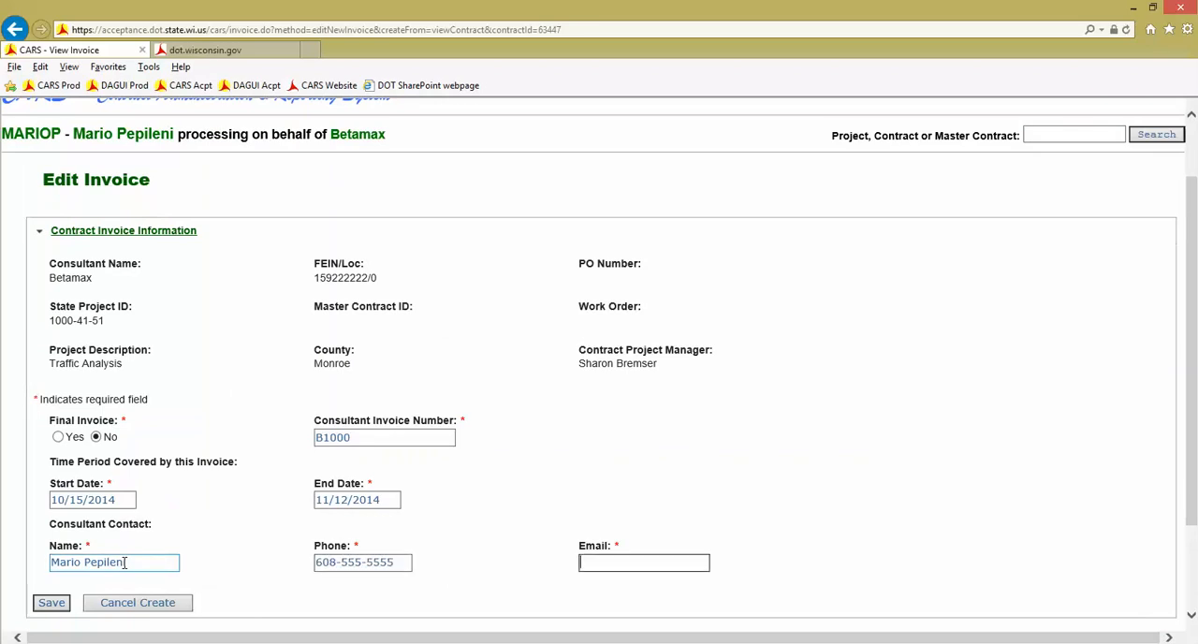
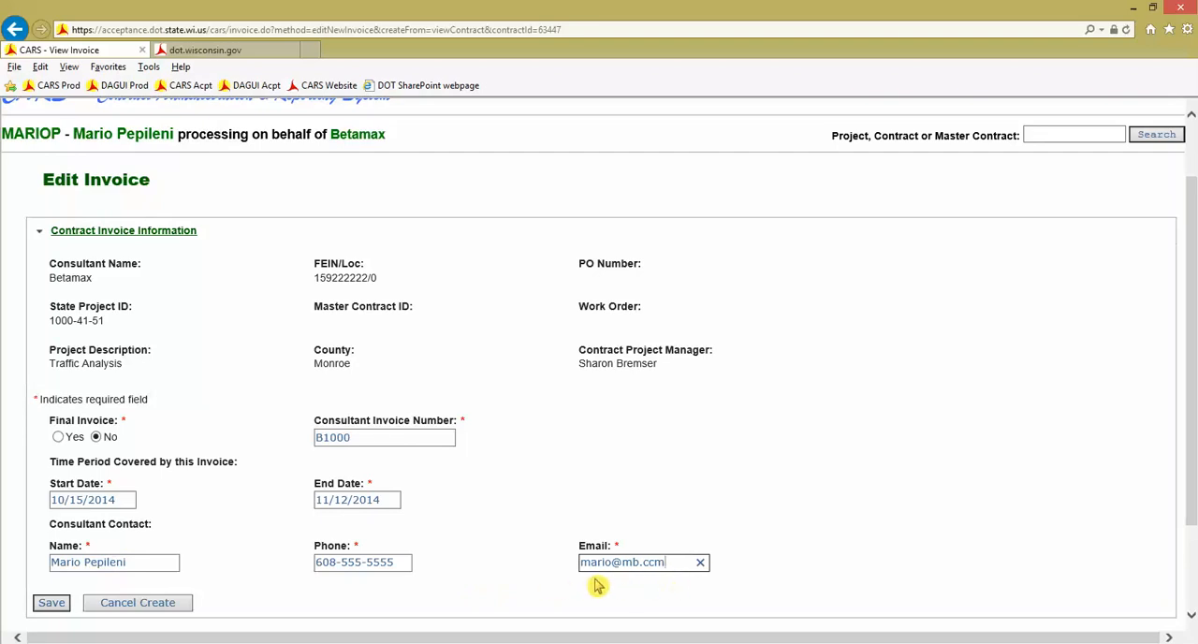
# Fill in the consultant contact's e-mail address and save the invoice
pyautogui.scroll(-1, 280, 604)
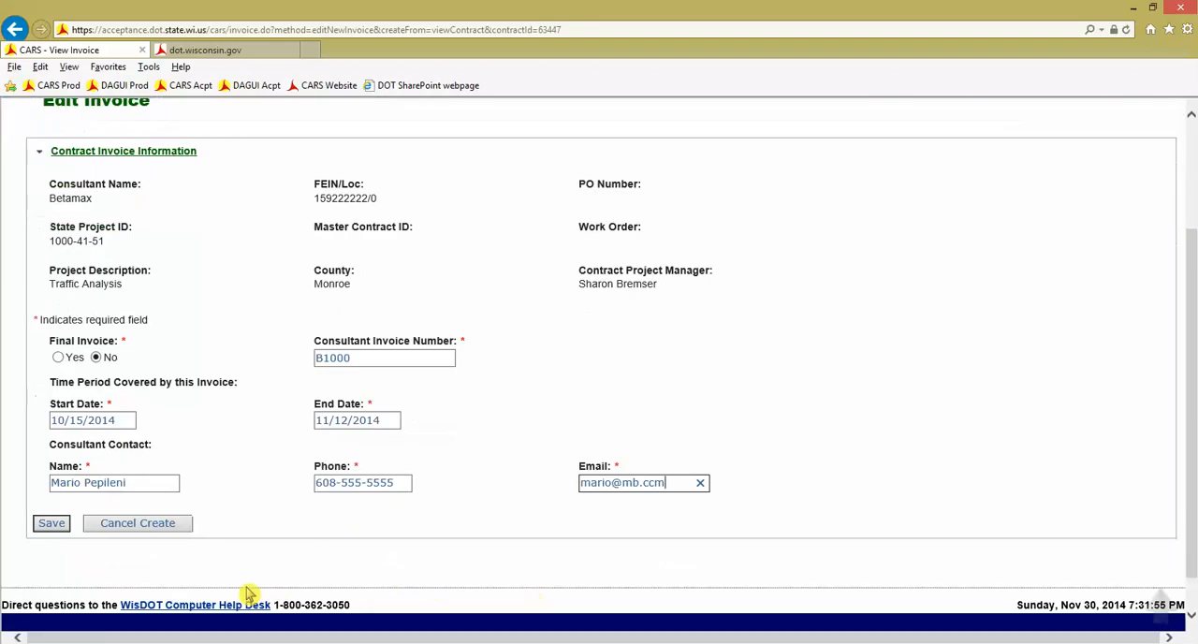
pyautogui.click(51, 527)
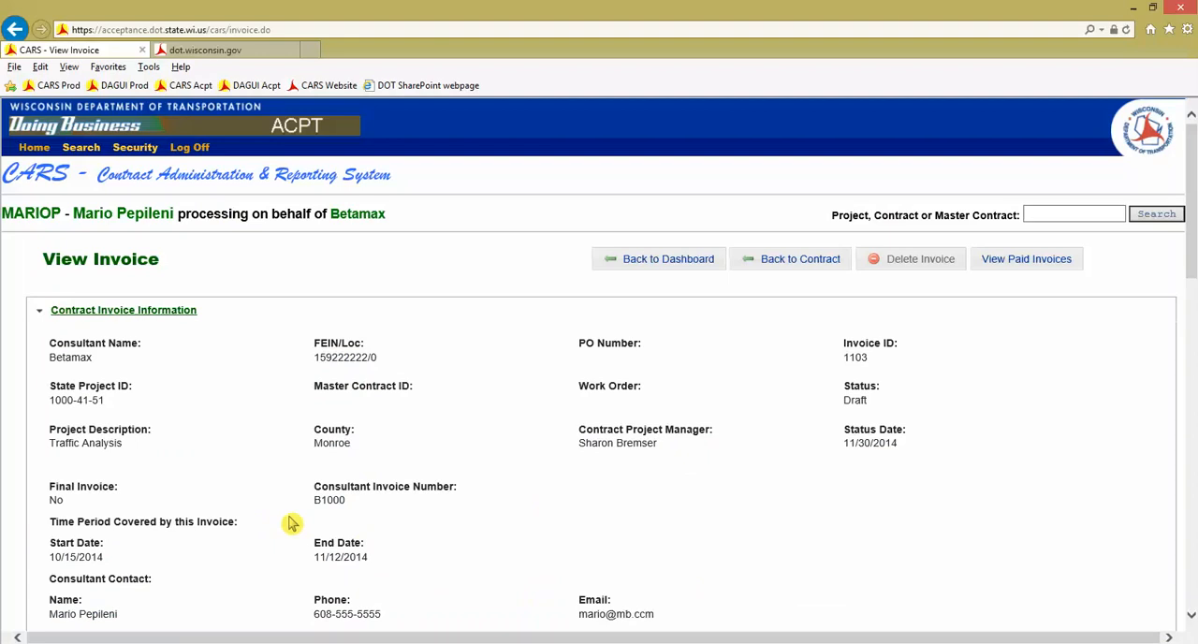
# Review the saved invoice's details and open the Actual Cost line for Traffic Analysis Services for editing
pyautogui.scroll(-2, 290, 522)
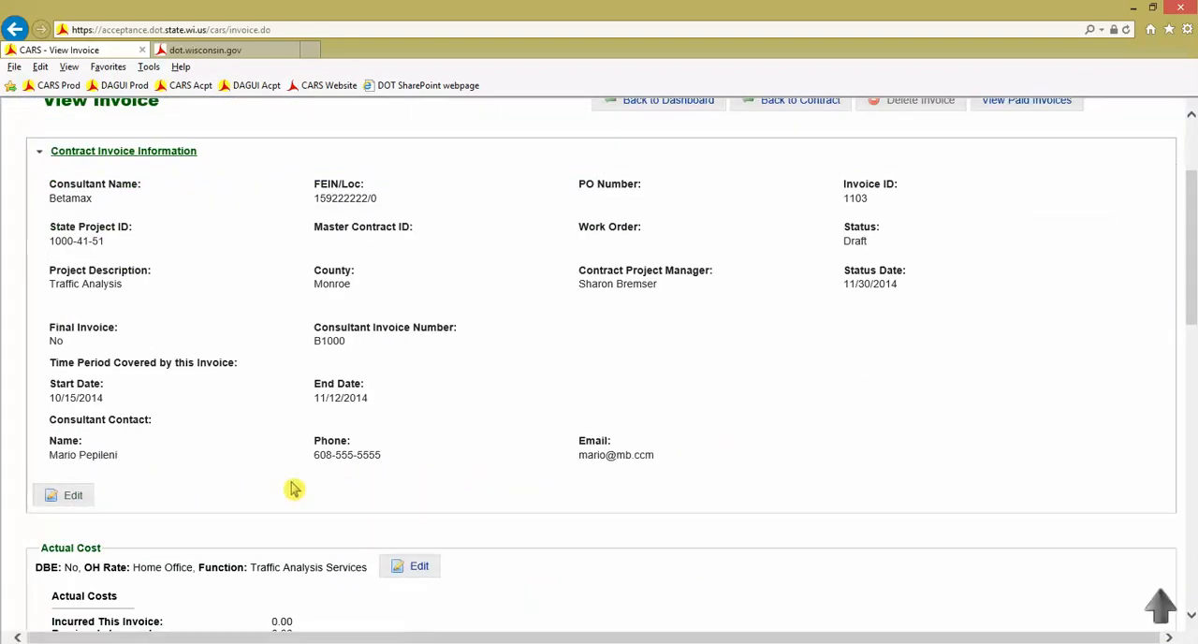
pyautogui.scroll(-1, 293, 489)
pyautogui.scroll(-3, 293, 481)
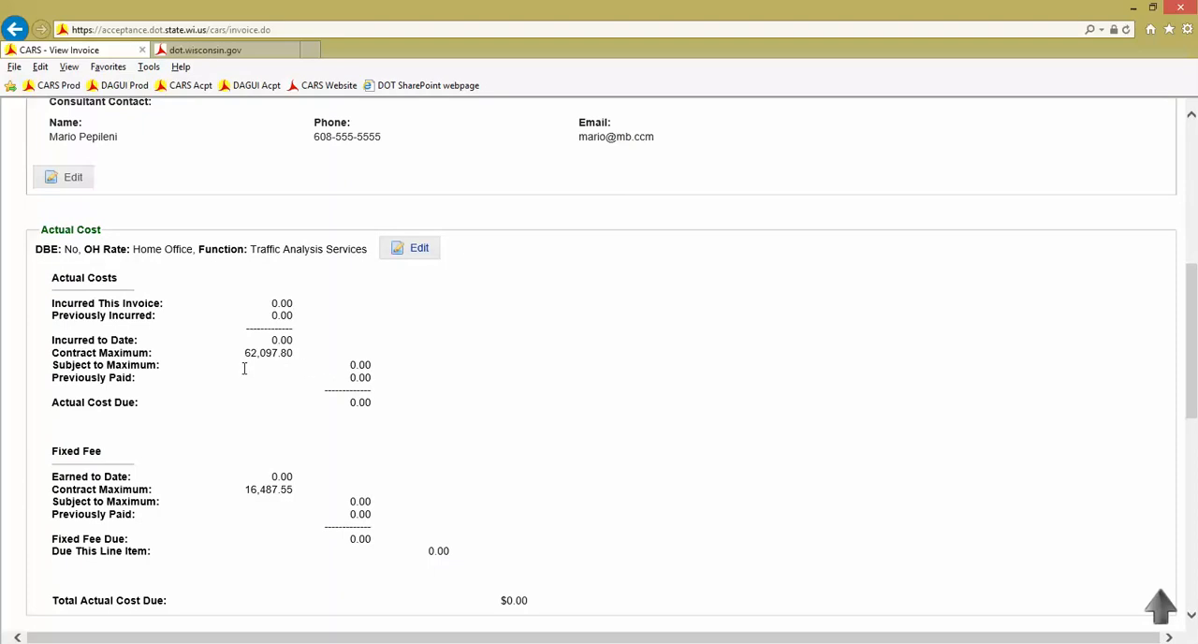
pyautogui.scroll(-1, 254, 388)
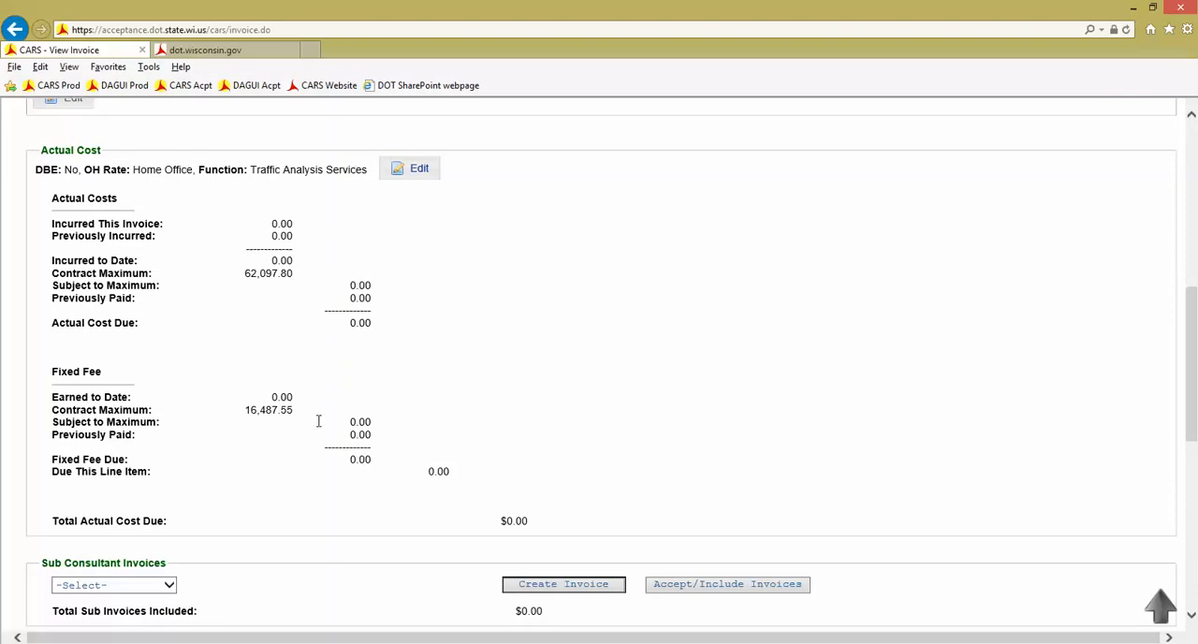
pyautogui.scroll(1, 473, 393)
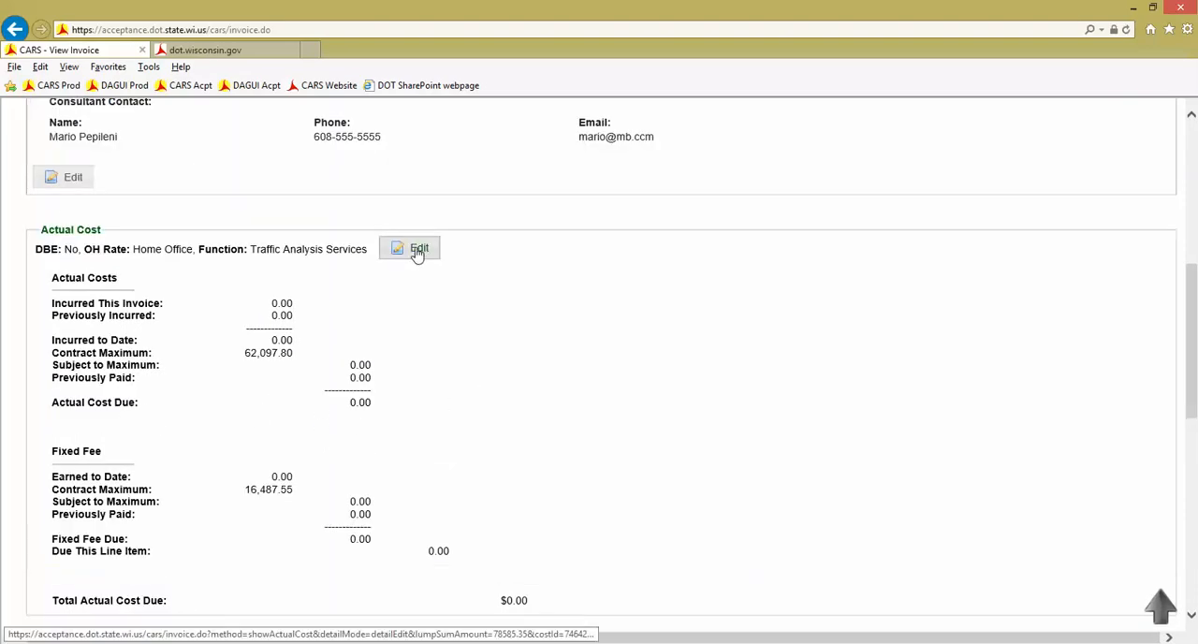
pyautogui.click(412, 255)
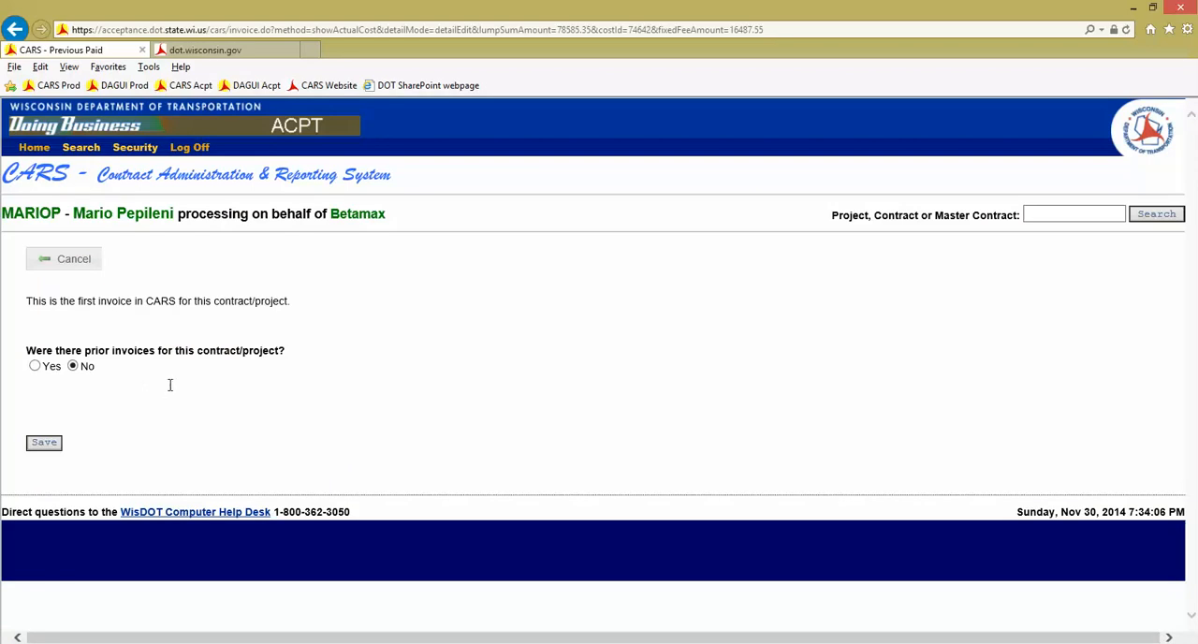
# Declare prior invoices for the contract with a previously invoiced amount of 1000 and a previously invoiced fixed fee of 250, and save
pyautogui.click(36, 369)
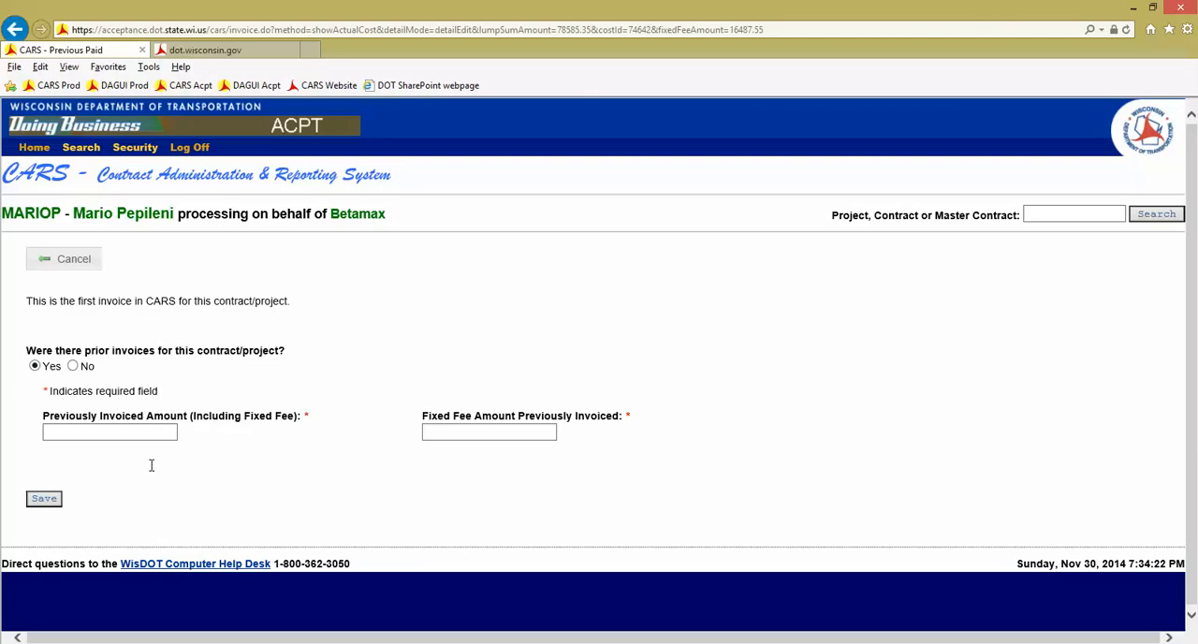
pyautogui.click(140, 436)
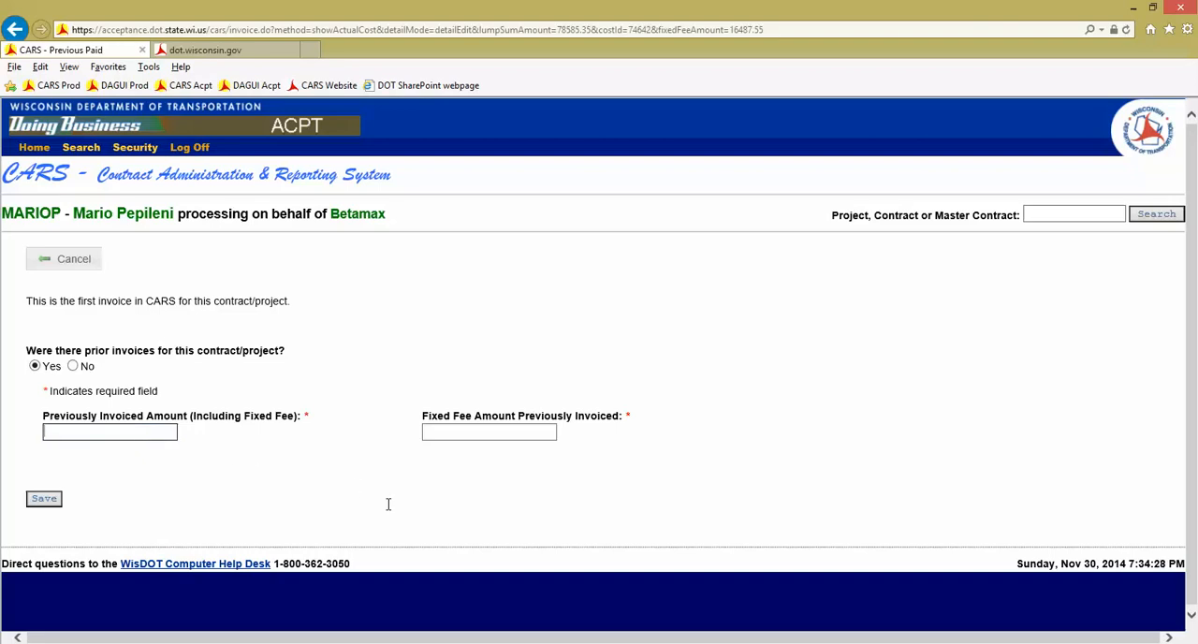
pyautogui.write('1000')
pyautogui.press('Tab')
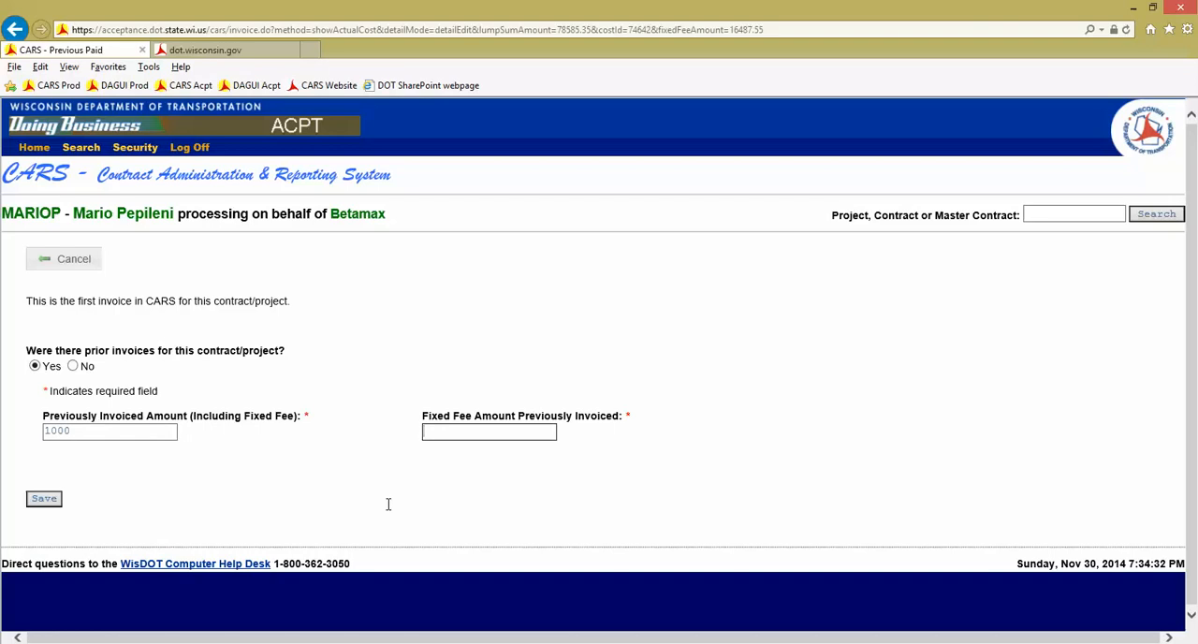
pyautogui.write('250')
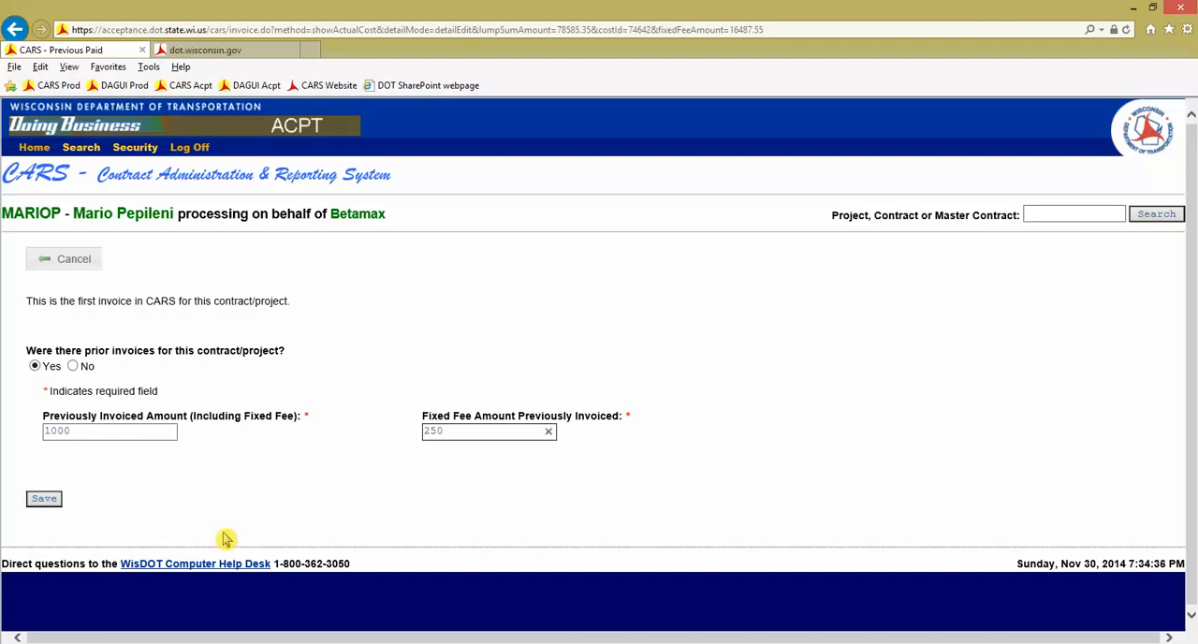
pyautogui.click(47, 504)
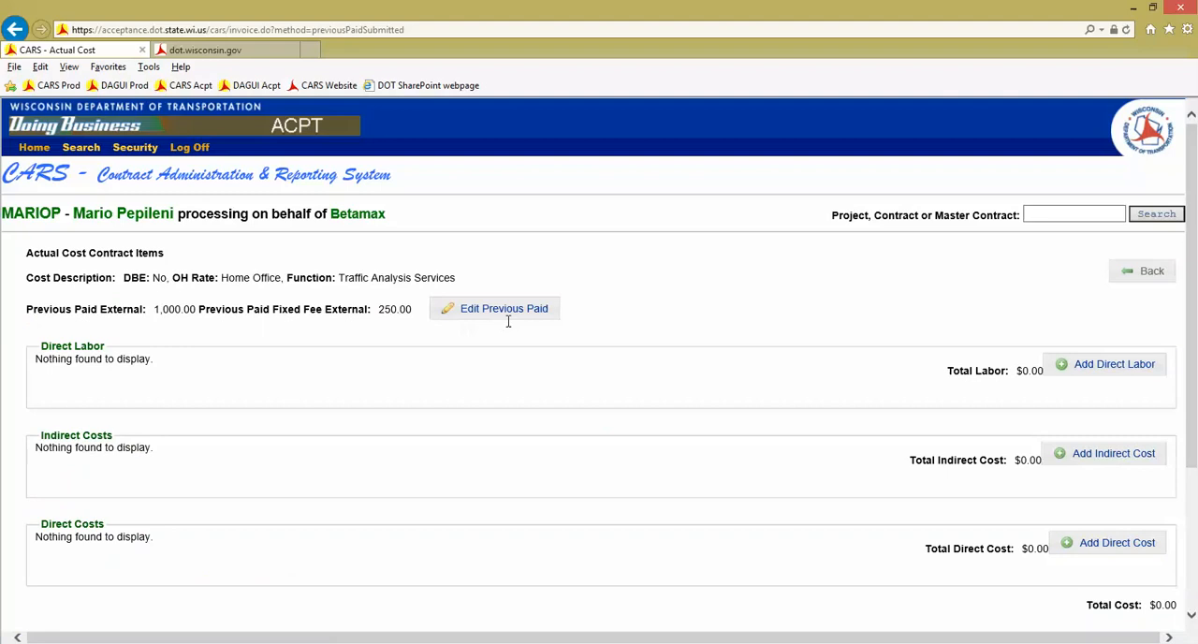
# Start a direct labor entry with the employee's first and last name and the classification Manager
pyautogui.click(1115, 371)
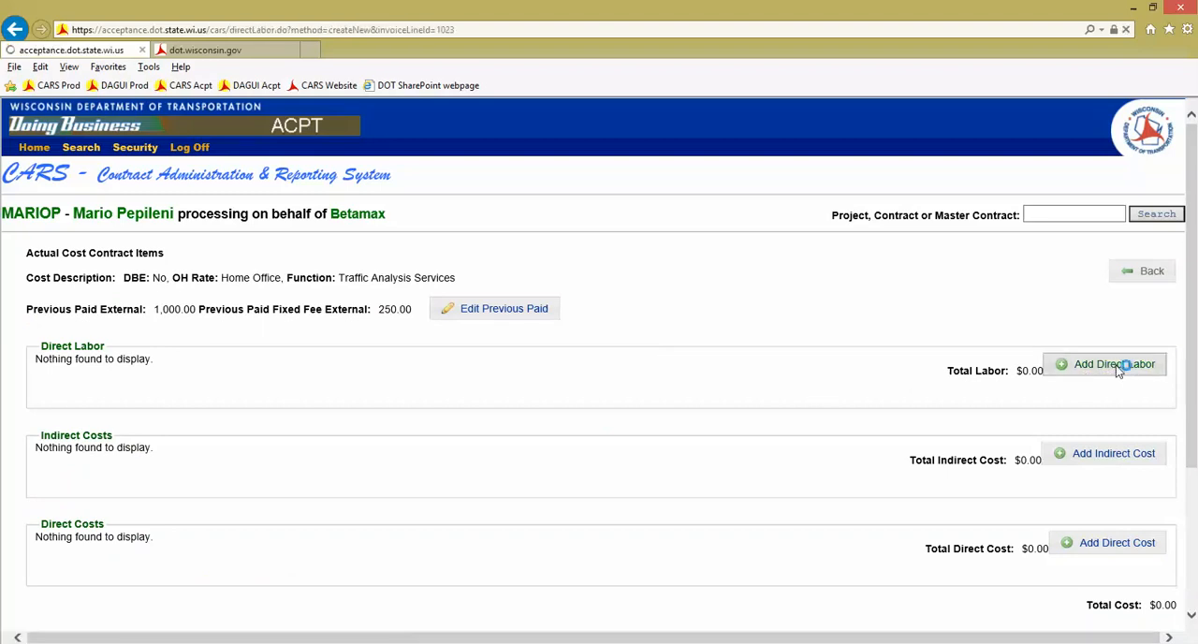
pyautogui.click(145, 334)
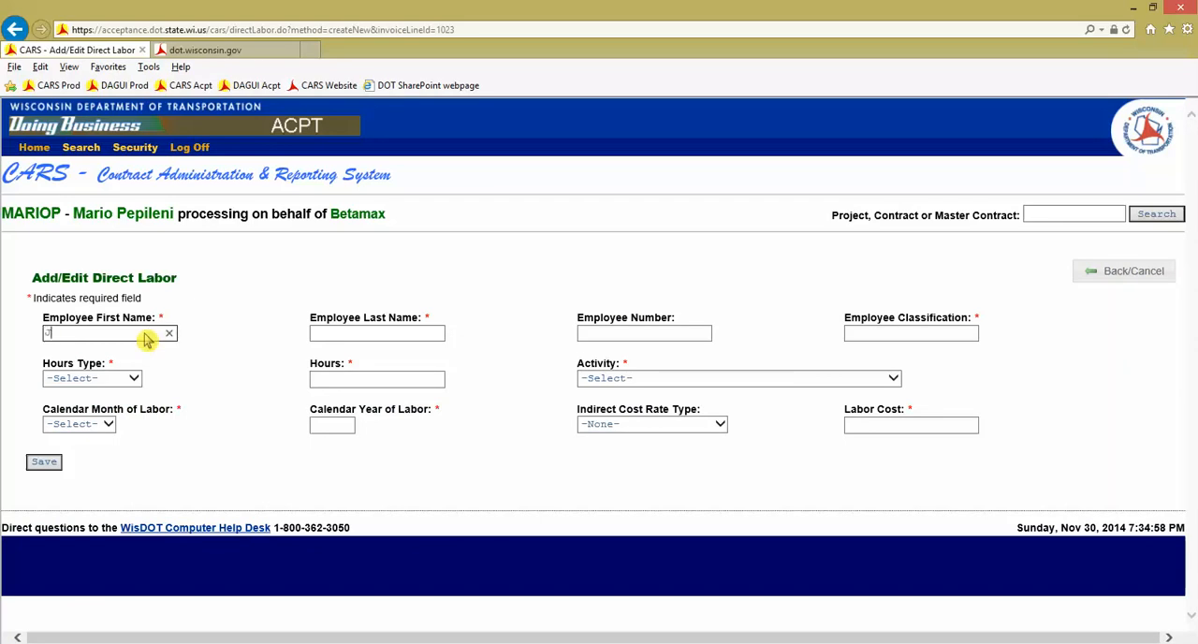
pyautogui.press('Tab')
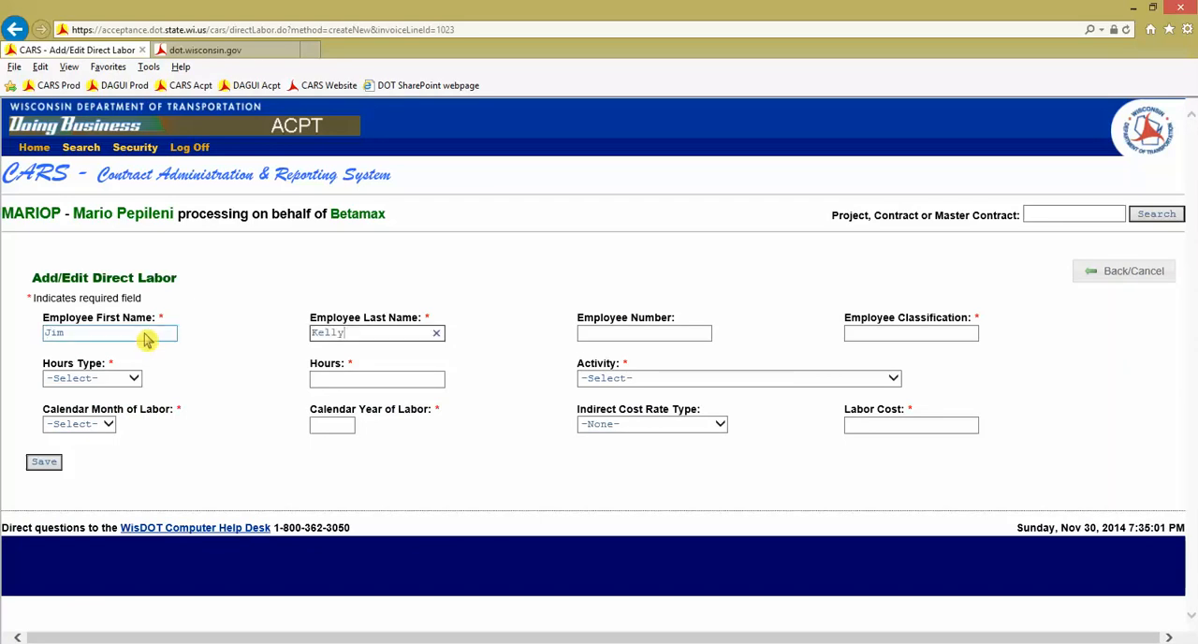
pyautogui.press('Tab')
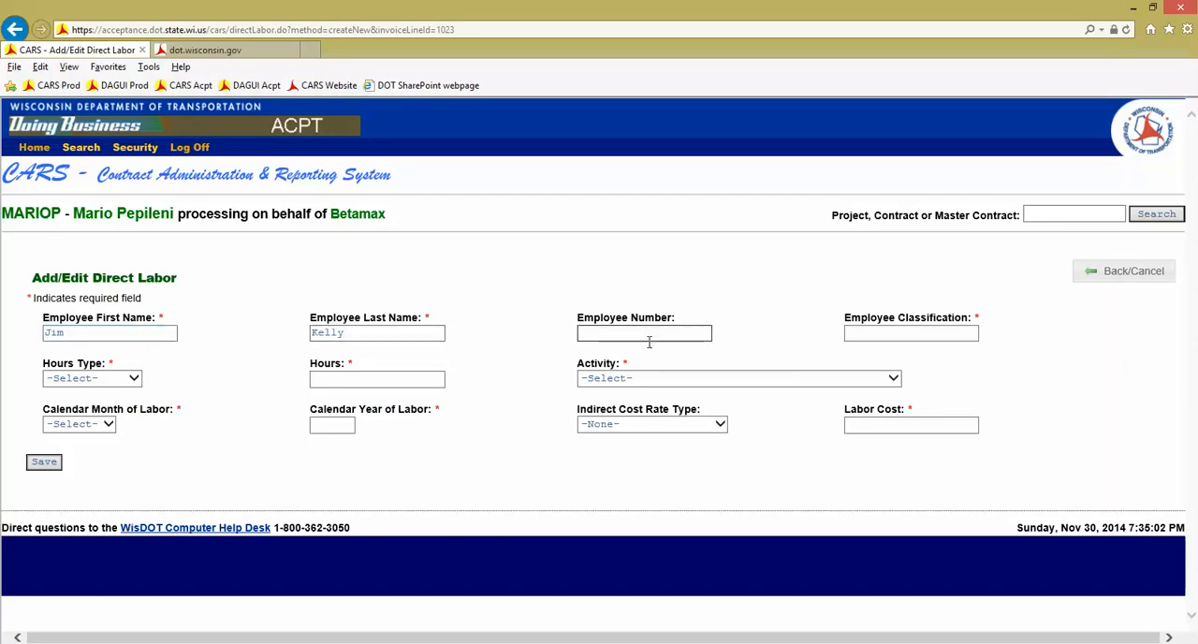
pyautogui.click(917, 333)
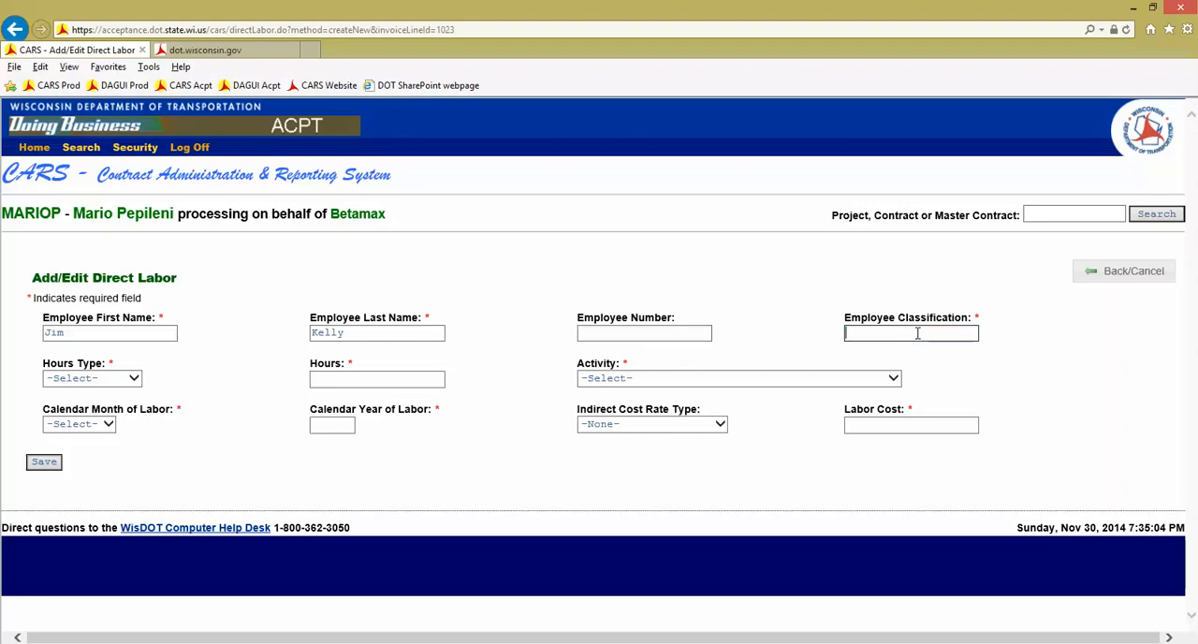
pyautogui.write('Manager')
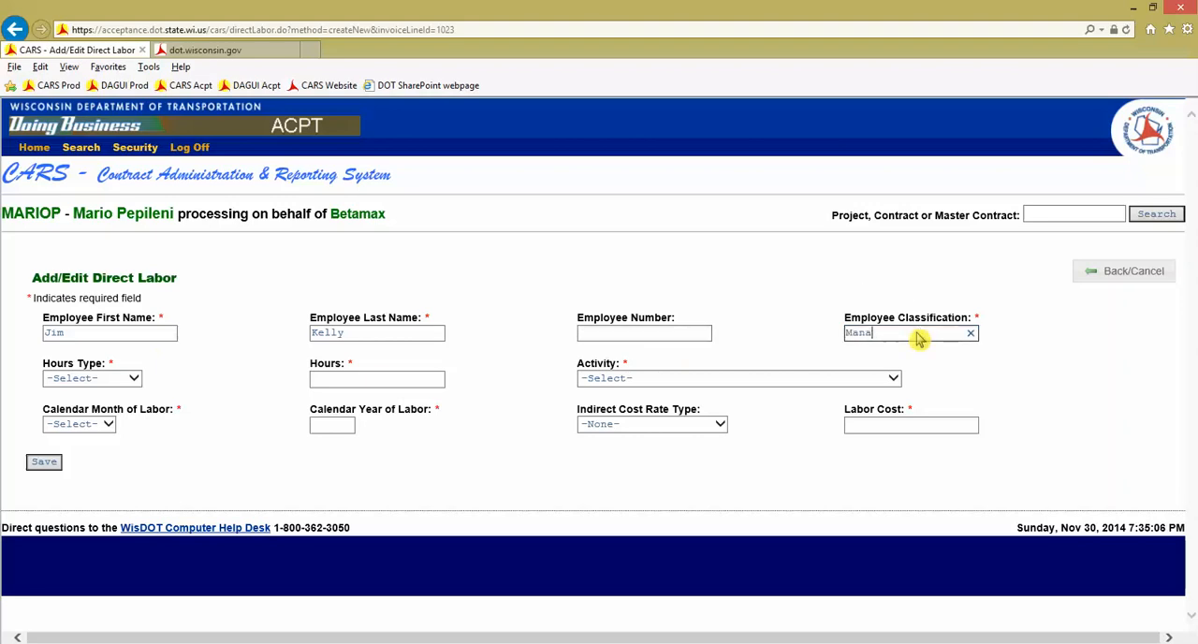
pyautogui.press('Tab')
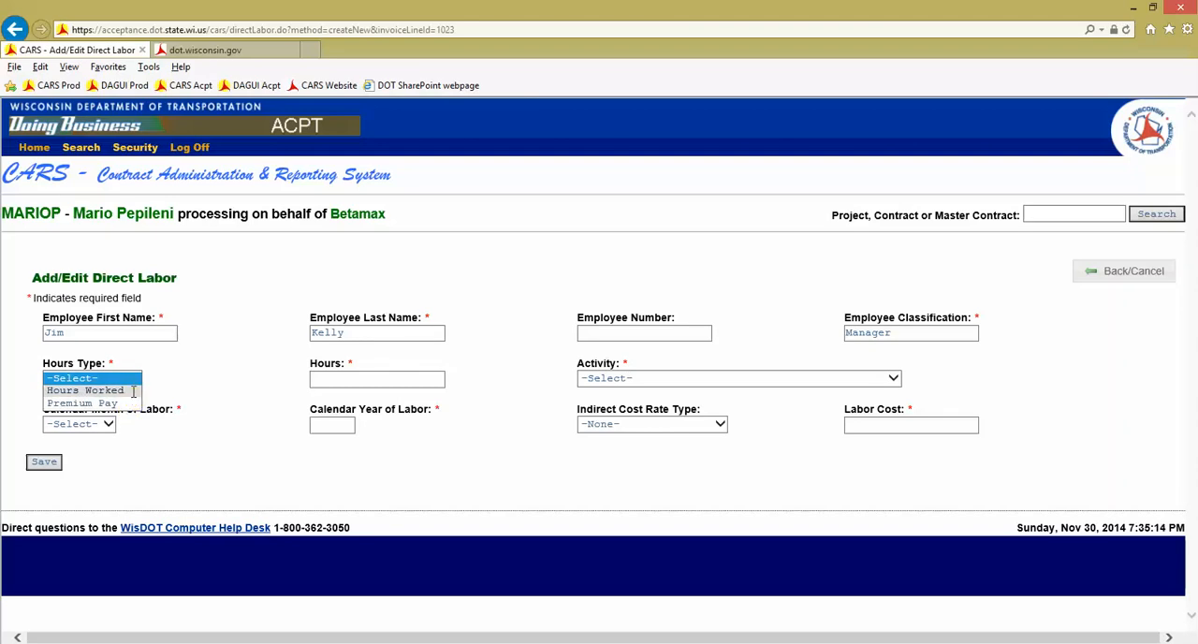
# Set the manager's labor to 80 hours of type Hours Worked under activity 9999-Undefined
pyautogui.click(129, 390)
pyautogui.click(348, 376)
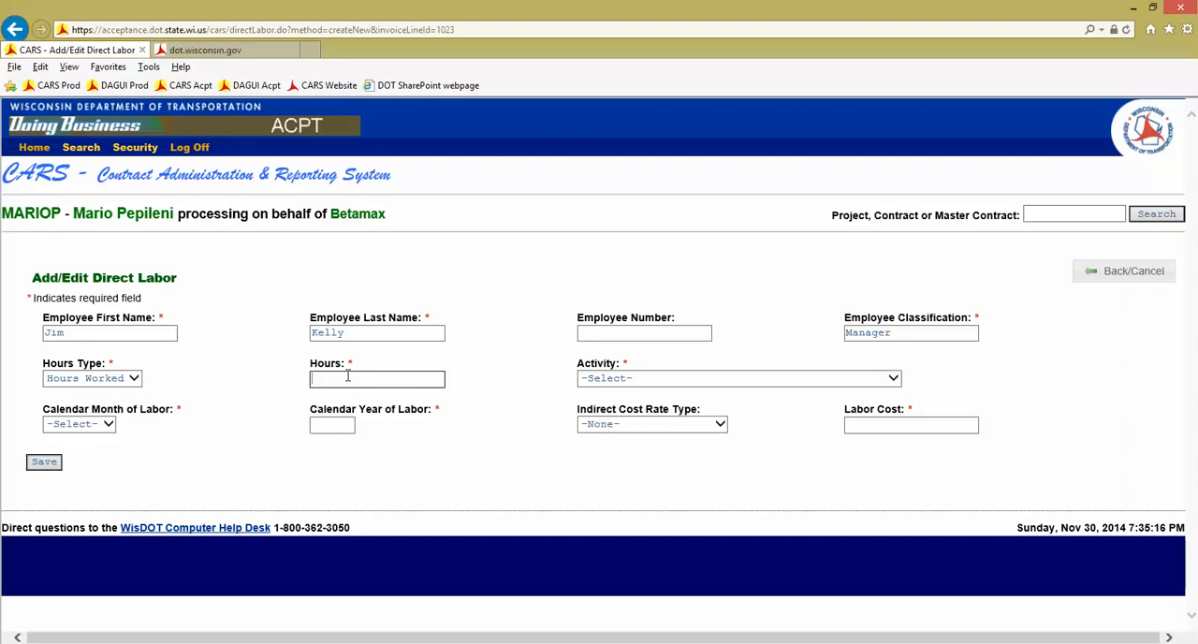
pyautogui.press('Tab')
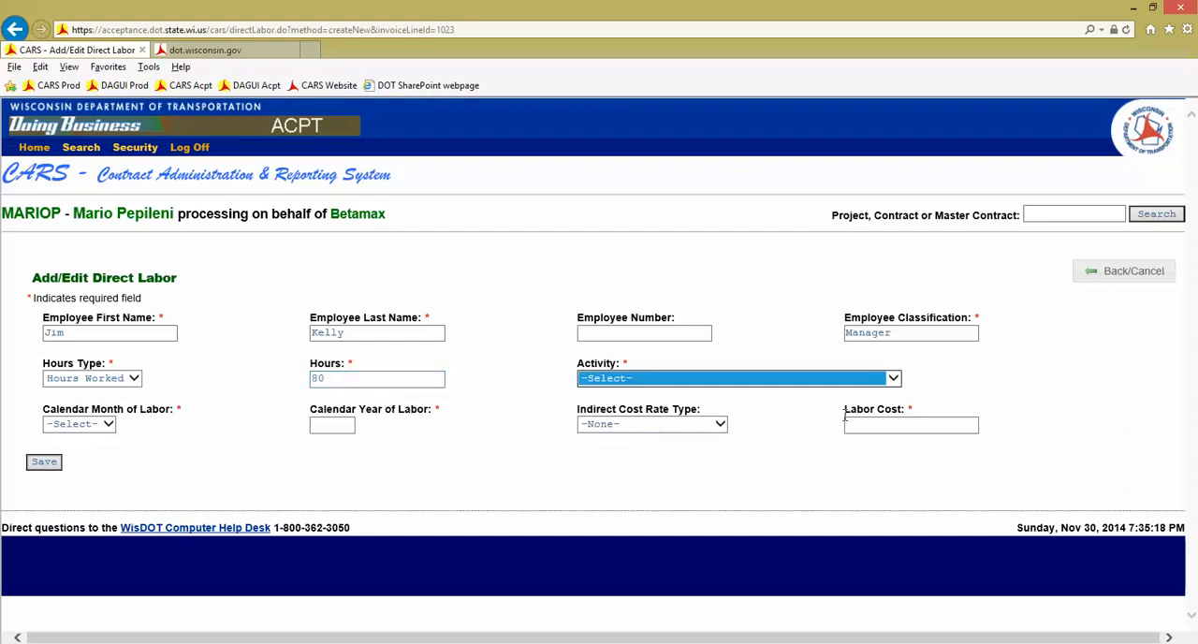
pyautogui.click(892, 378)
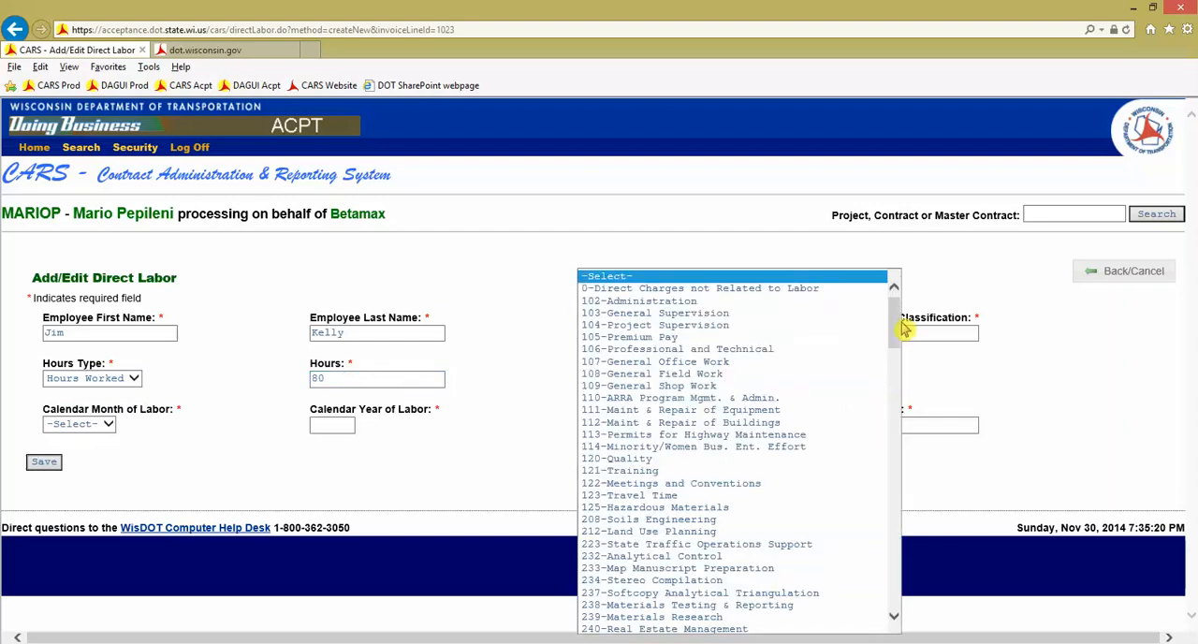
pyautogui.moveTo(895, 332); pyautogui.dragTo(911, 609)
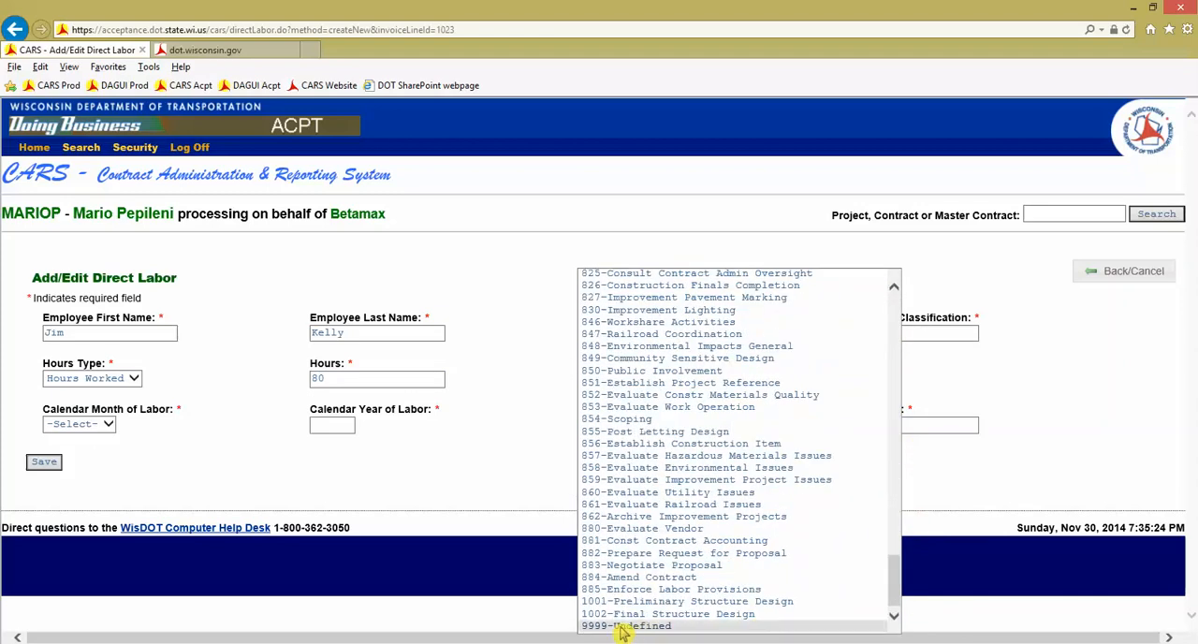
pyautogui.click(685, 633)
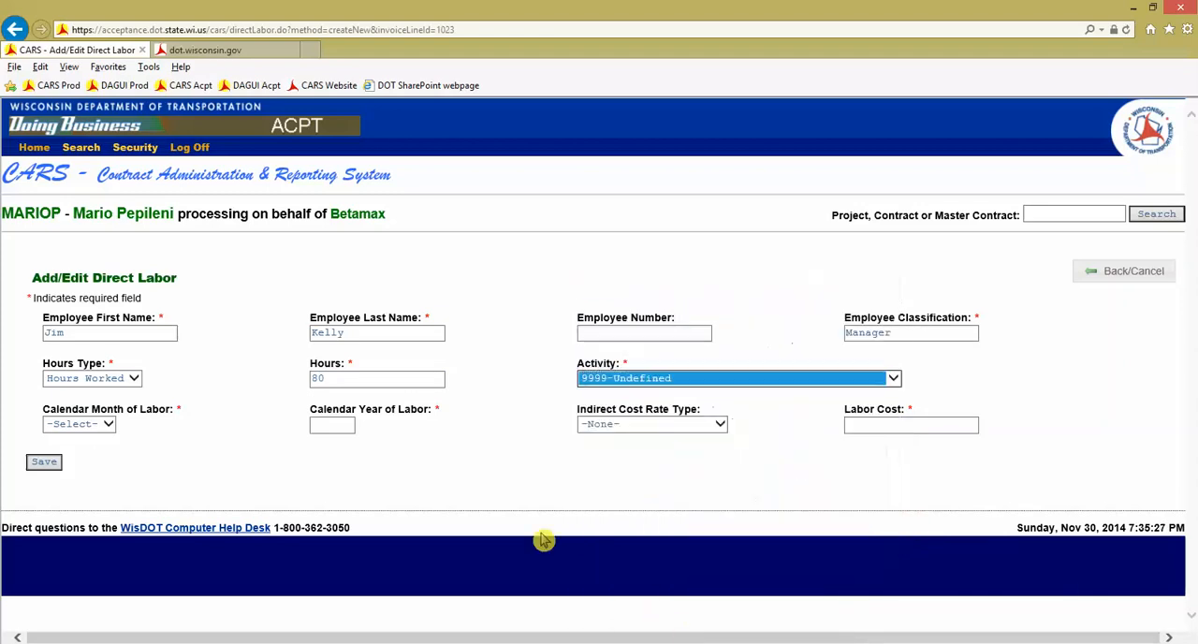
# Set the manager's labor period to October 2014, the indirect cost rate type to Home Office and the labor cost to 2500, and save
pyautogui.click(96, 426)
pyautogui.click(99, 556)
pyautogui.press('Tab')
pyautogui.write('2014')
pyautogui.press('Tab')
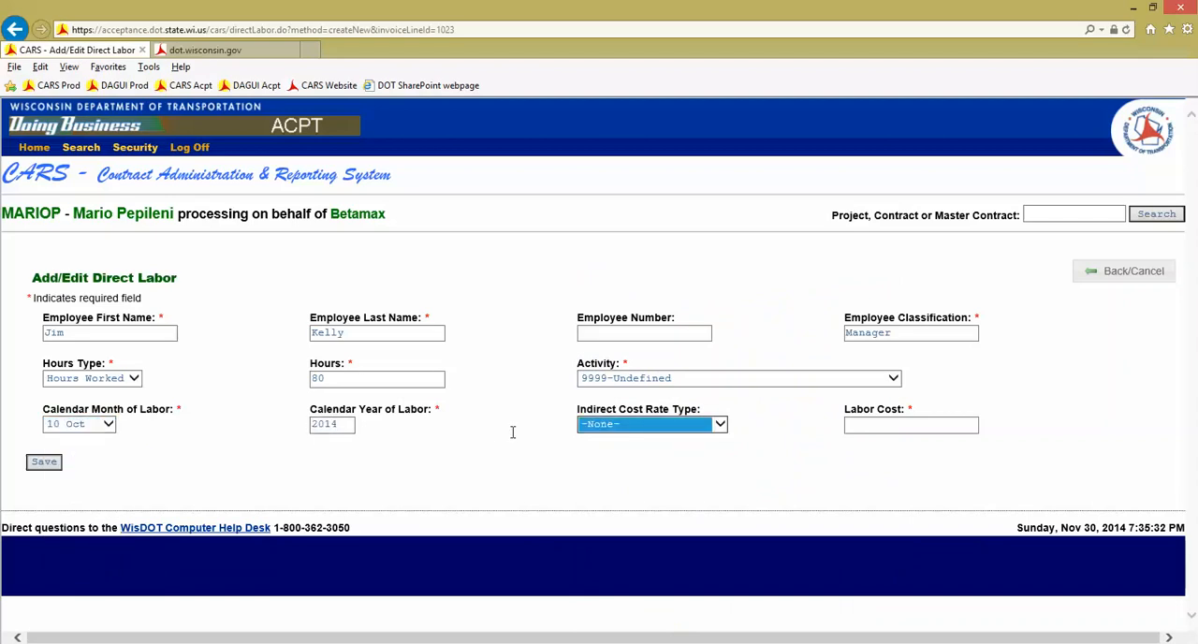
pyautogui.click(703, 428)
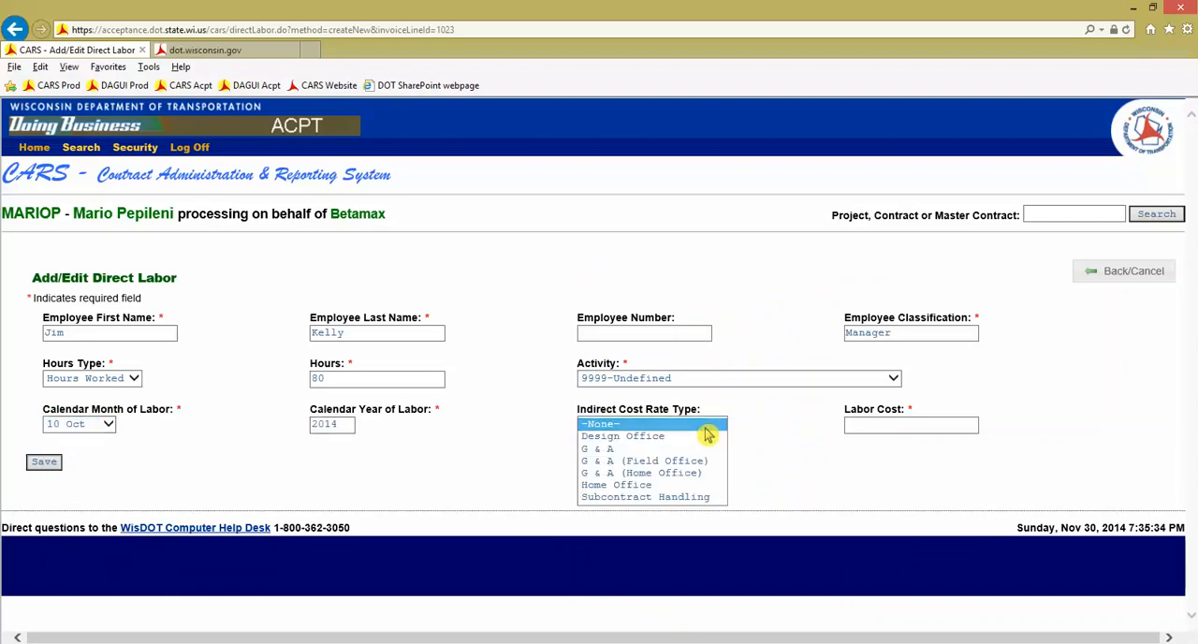
pyautogui.click(690, 485)
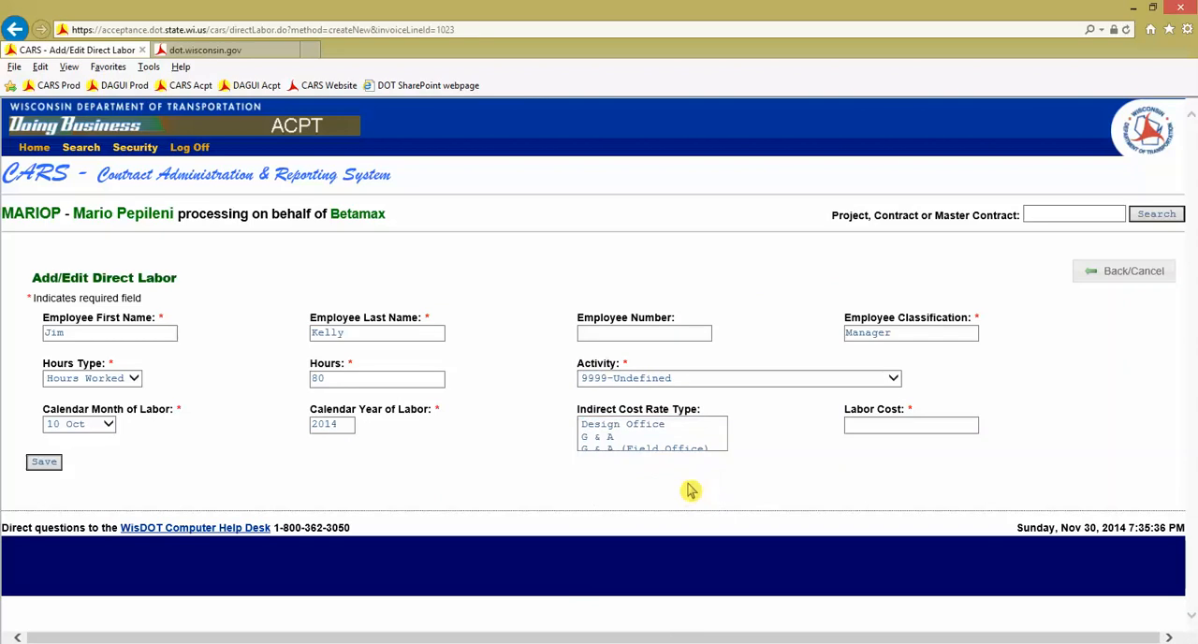
pyautogui.click(865, 428)
pyautogui.write('2500')
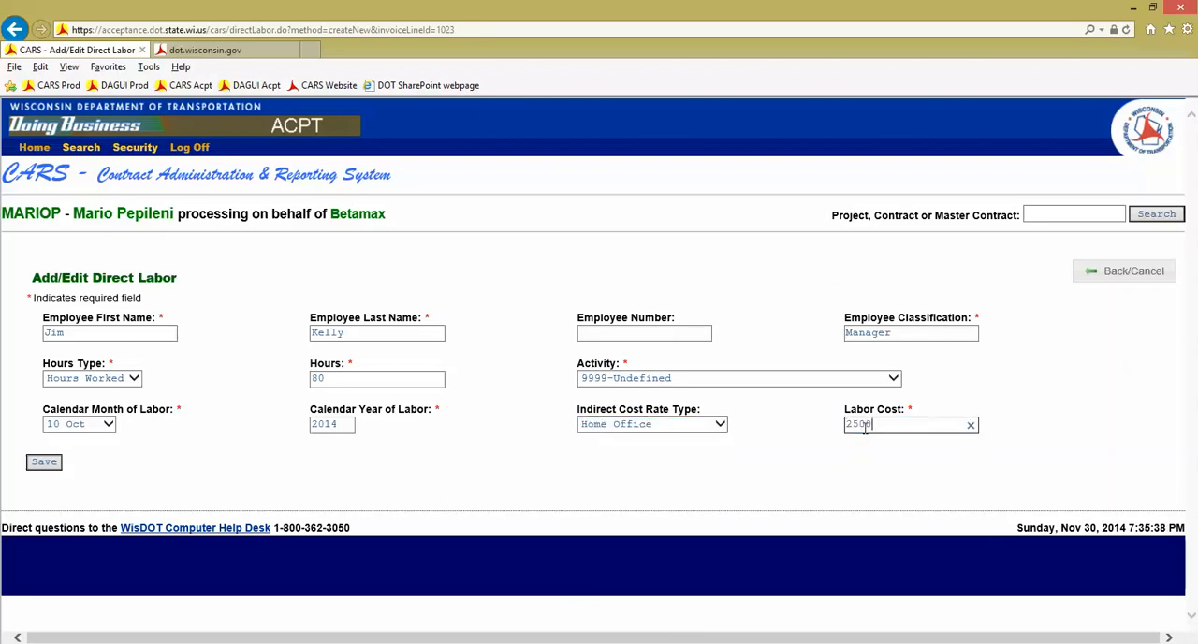
pyautogui.click(46, 462)
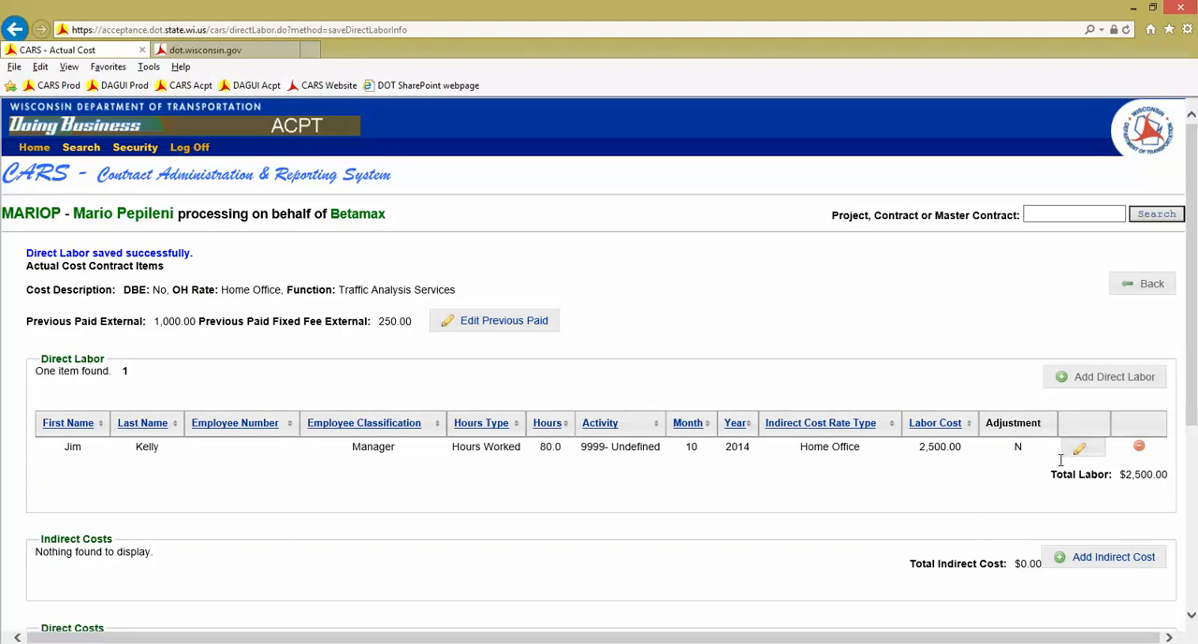
# Start a second direct labor entry with another employee's first and last name and the classification Supervisor
pyautogui.click(1090, 383)
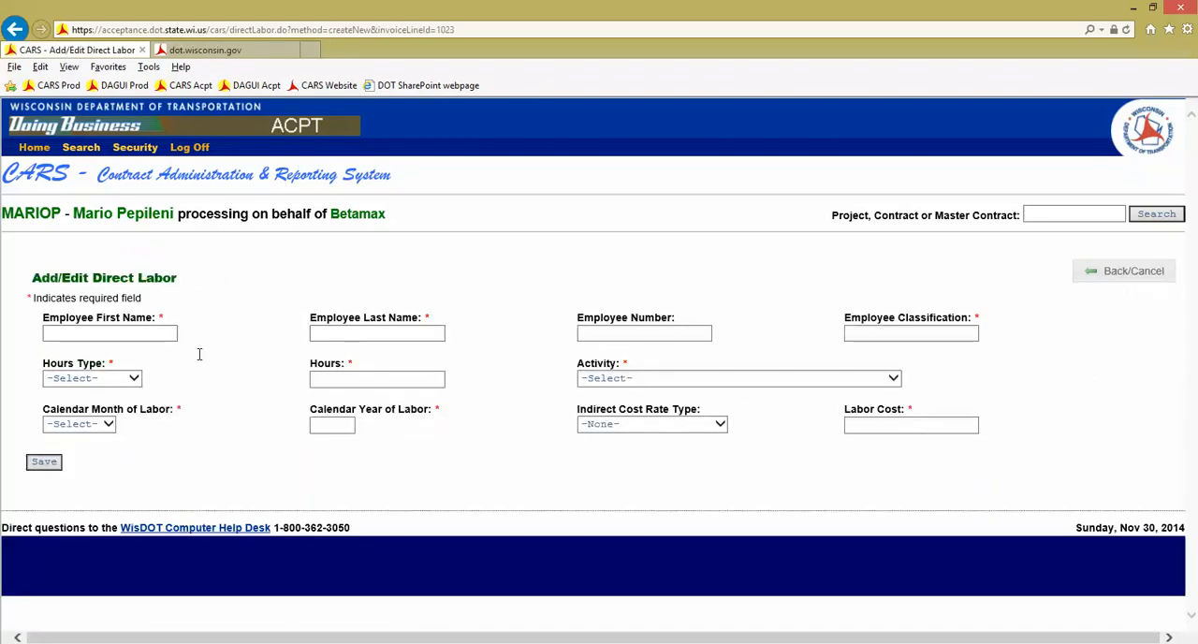
pyautogui.click(164, 334)
pyautogui.press('Tab')
pyautogui.press('Tab')
pyautogui.press('Tab')
pyautogui.write('Supervisor')
# Set the supervisor's labor to 80 hours of type Hours Worked under activity 9999-Undefined
pyautogui.click(131, 377)
pyautogui.click(103, 389)
pyautogui.click(311, 379)
pyautogui.press('Tab')
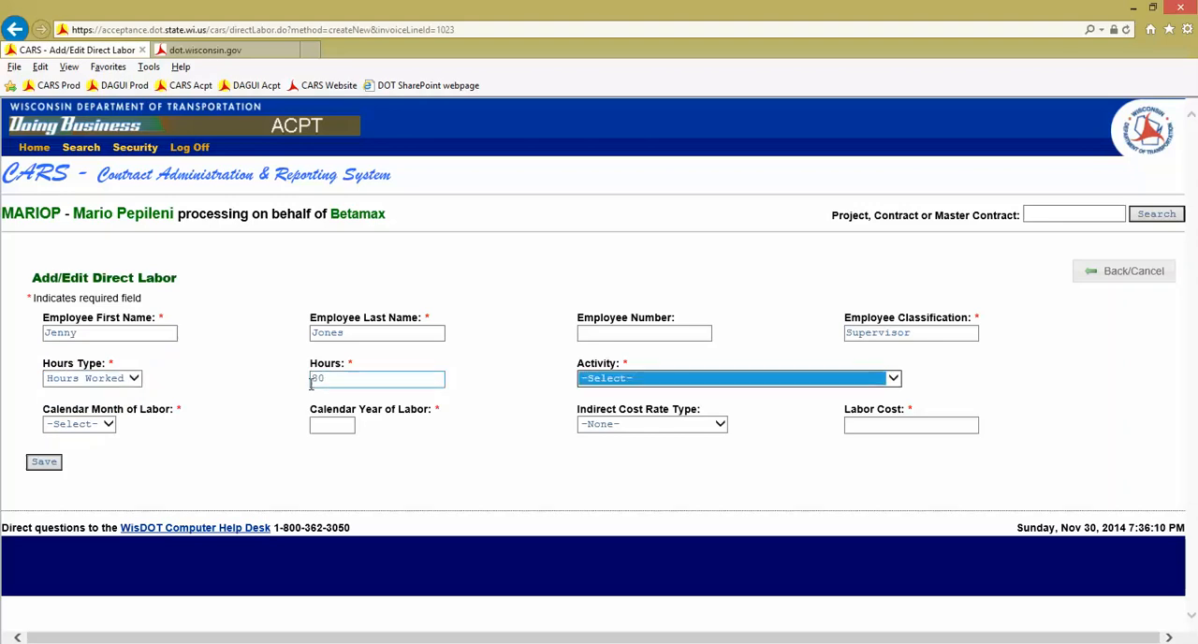
pyautogui.press('Down')
pyautogui.press('Tab')
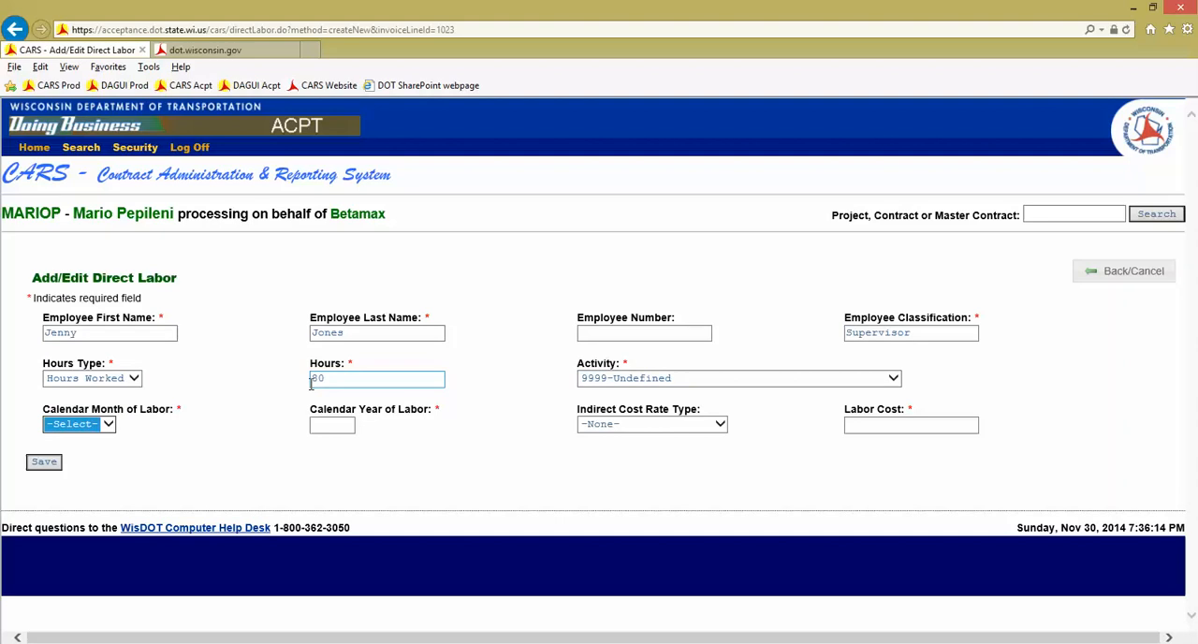
# Set the supervisor's labor period to November 2014, the indirect cost rate type to Home Office and the labor cost to 2500, and save
pyautogui.click(104, 428)
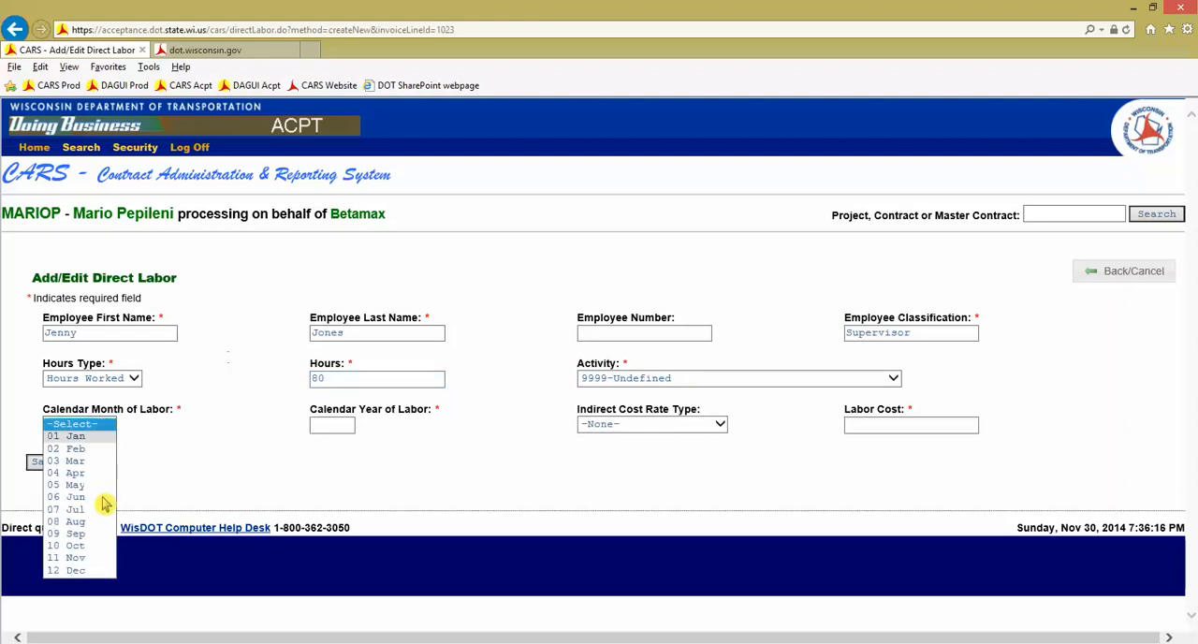
pyautogui.click(90, 558)
pyautogui.press('Tab')
pyautogui.write('2014')
pyautogui.press('Tab')
pyautogui.click(719, 428)
pyautogui.click(684, 483)
pyautogui.press('Tab')
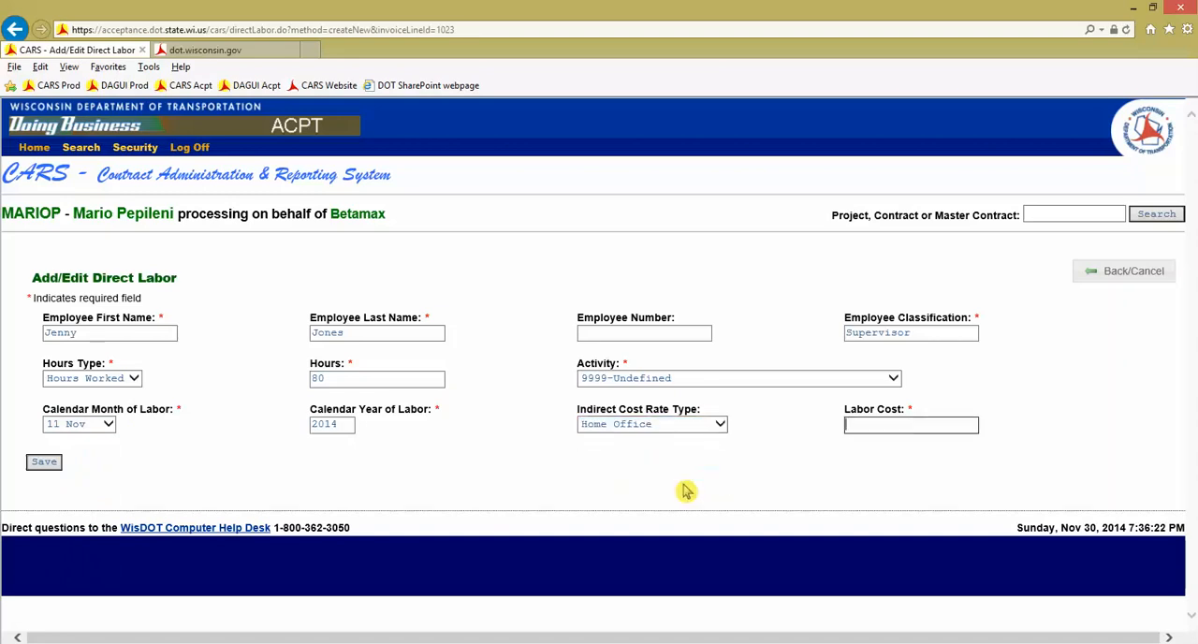
pyautogui.write('2500')
pyautogui.click(46, 465)
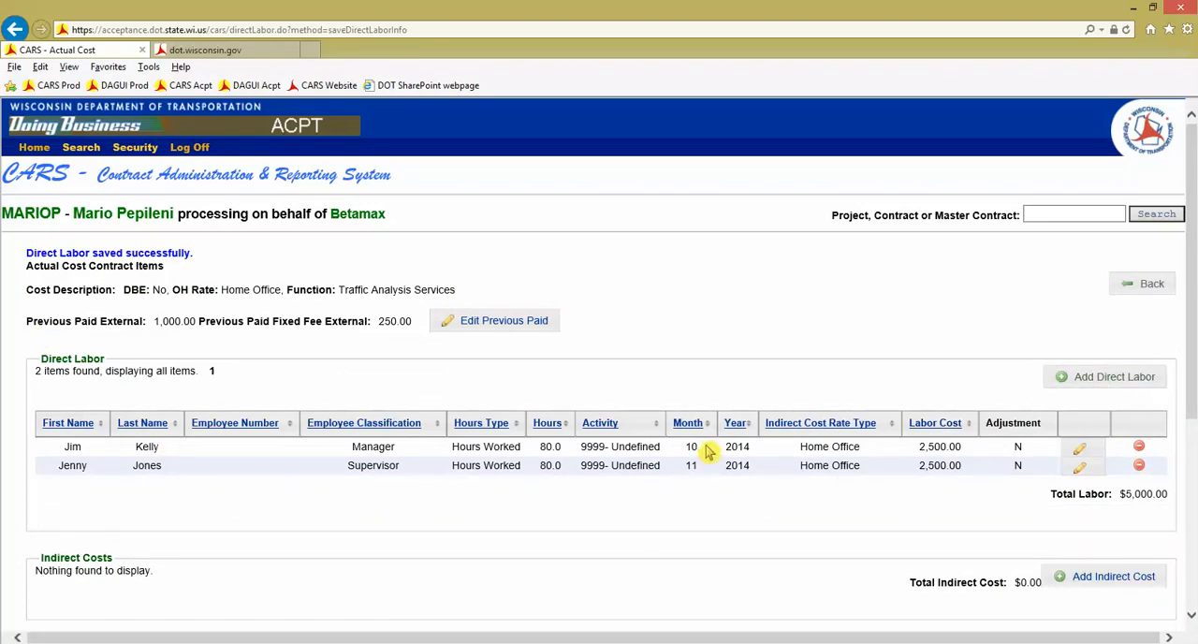
# Start a third direct labor entry for the same manager, entering the employee's first and last name and the classification Manager
pyautogui.click(1108, 378)
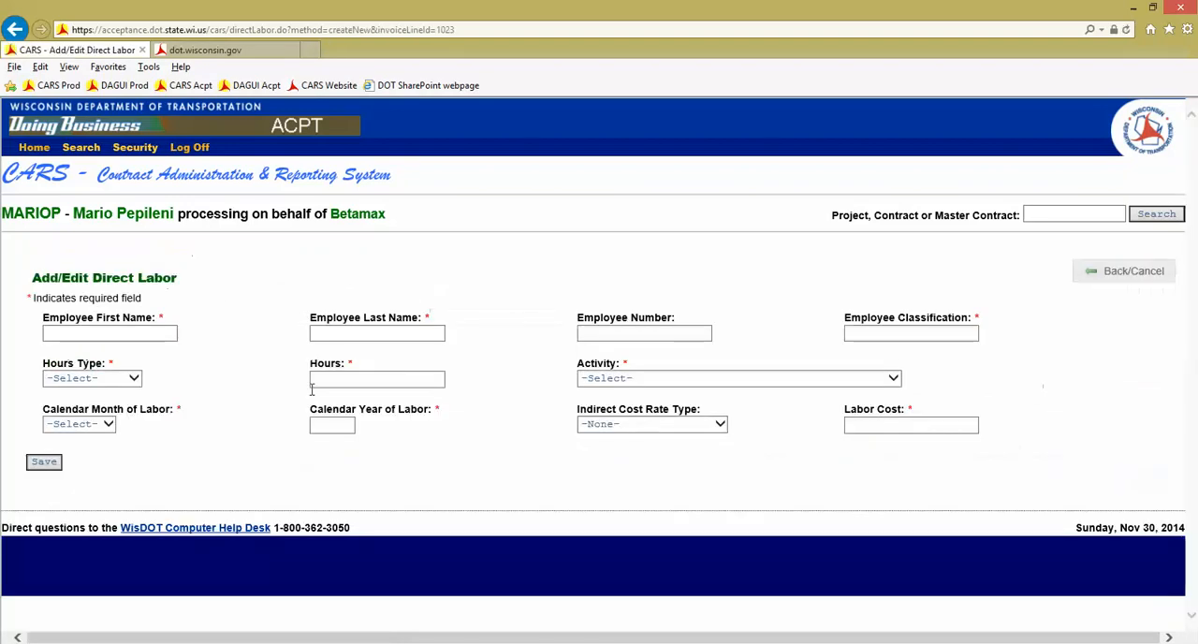
pyautogui.click(124, 335)
pyautogui.write('Jim')
pyautogui.press('Tab')
pyautogui.write('R')
pyautogui.press('Tab')
pyautogui.press('Tab')
pyautogui.write('Manager')
# Set the manager's additional labor to 40 hours of type Hours Worked under activity 9999-Undefined
pyautogui.press('Tab')
pyautogui.press('Down')
pyautogui.press('Tab')
pyautogui.write('40')
pyautogui.press('Tab')
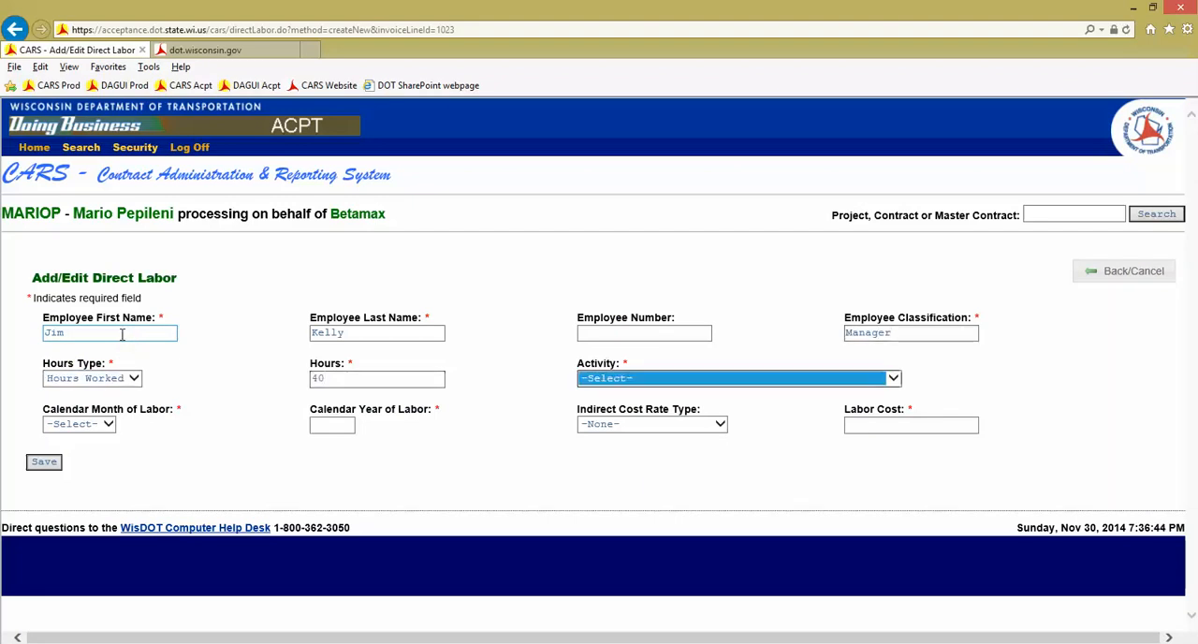
pyautogui.press('Down')
pyautogui.press('Tab')
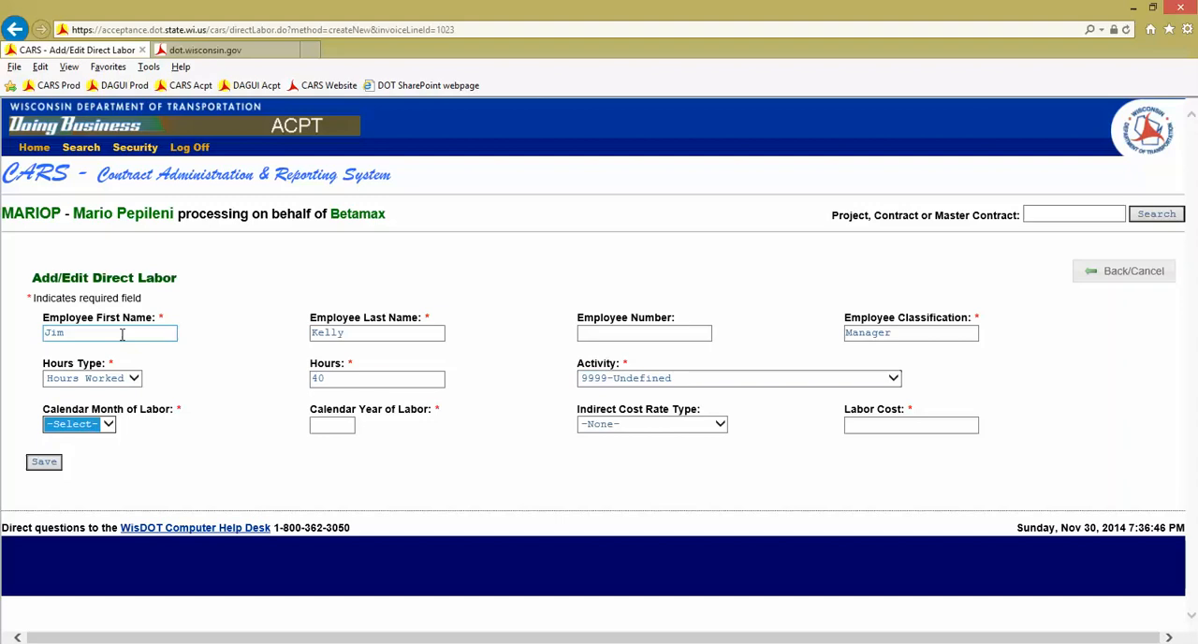
# Set the additional labor's period to November 2014, the indirect cost rate type to Home Office and the labor cost to 1250, and save
pyautogui.write('11')
pyautogui.press('Tab')
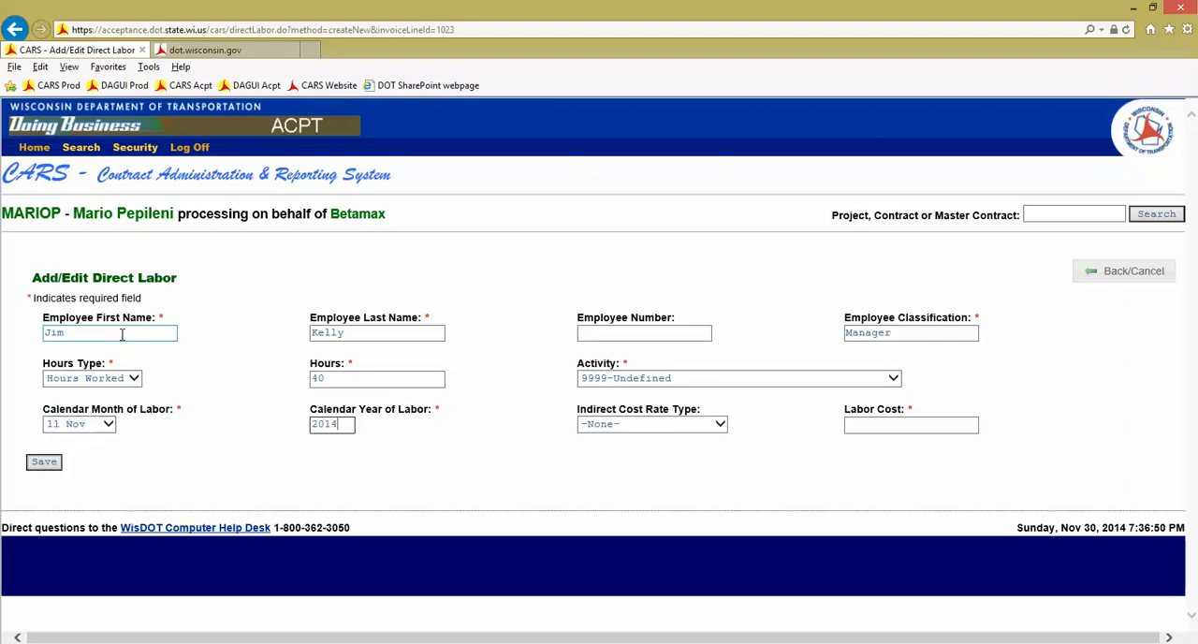
pyautogui.press('Tab')
pyautogui.click(650, 423)
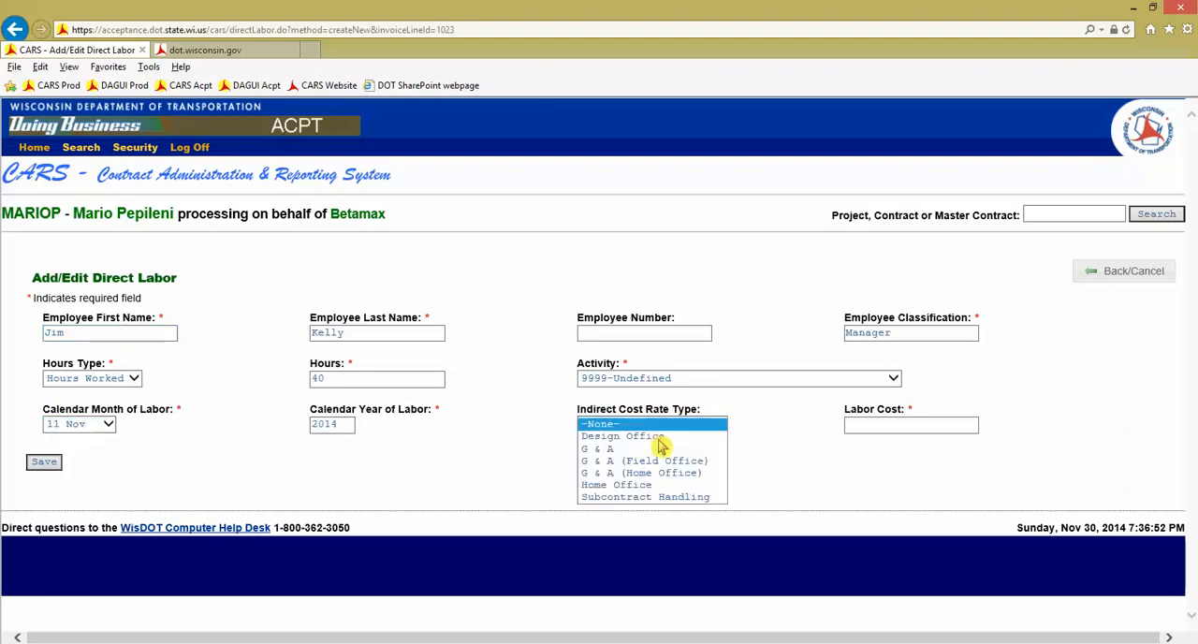
pyautogui.click(647, 489)
pyautogui.press('Tab')
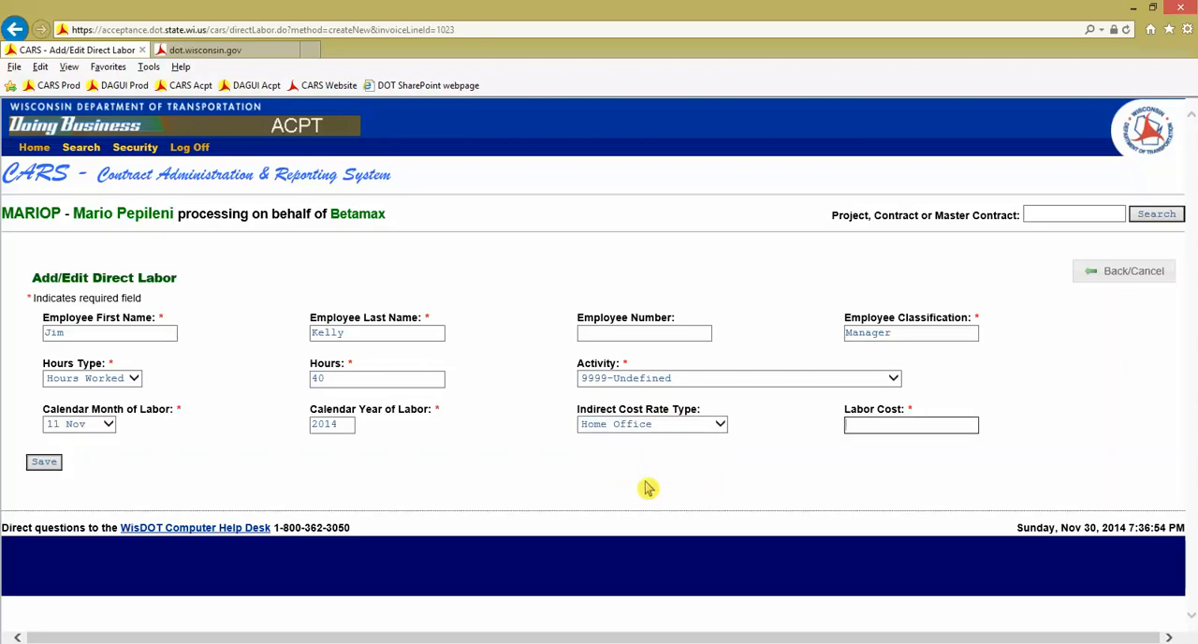
pyautogui.click(44, 462)
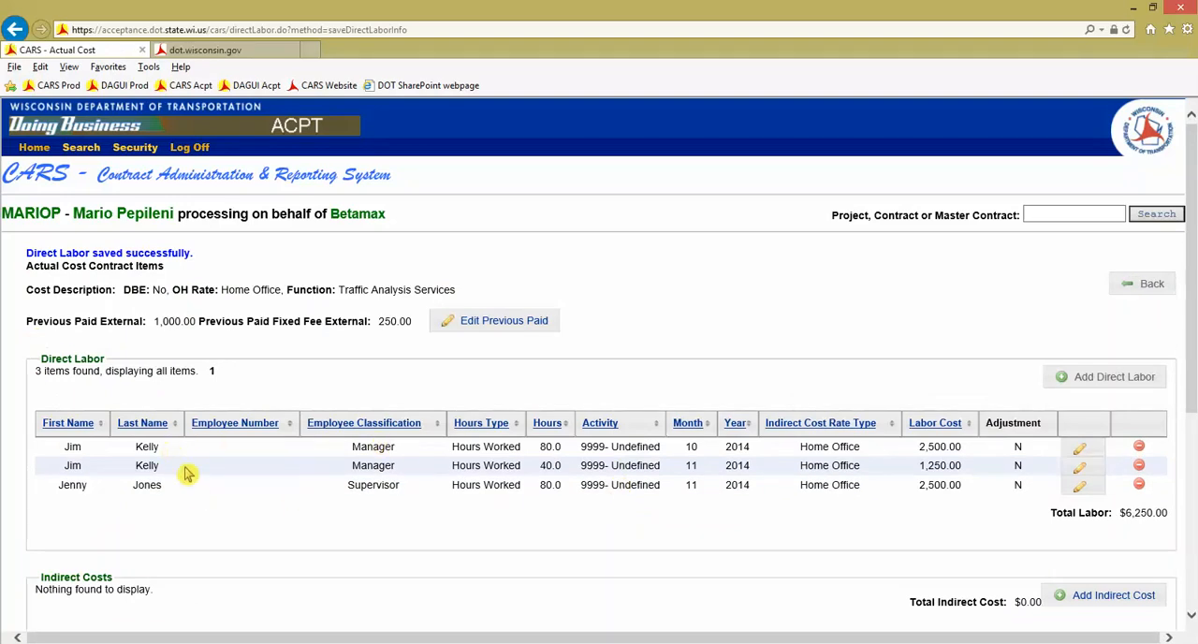
# Add an indirect cost entry with 2500 subject to the indirect cost rate and the description "Labor Overhead for October"
pyautogui.scroll(-1, 365, 495)
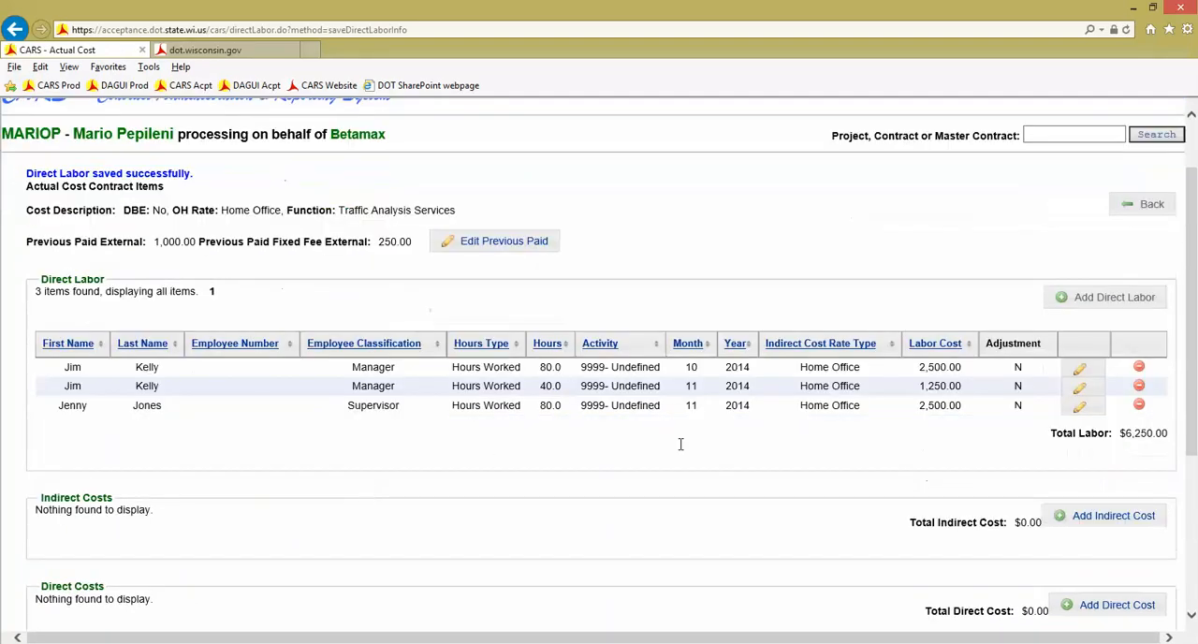
pyautogui.scroll(-1, 805, 440)
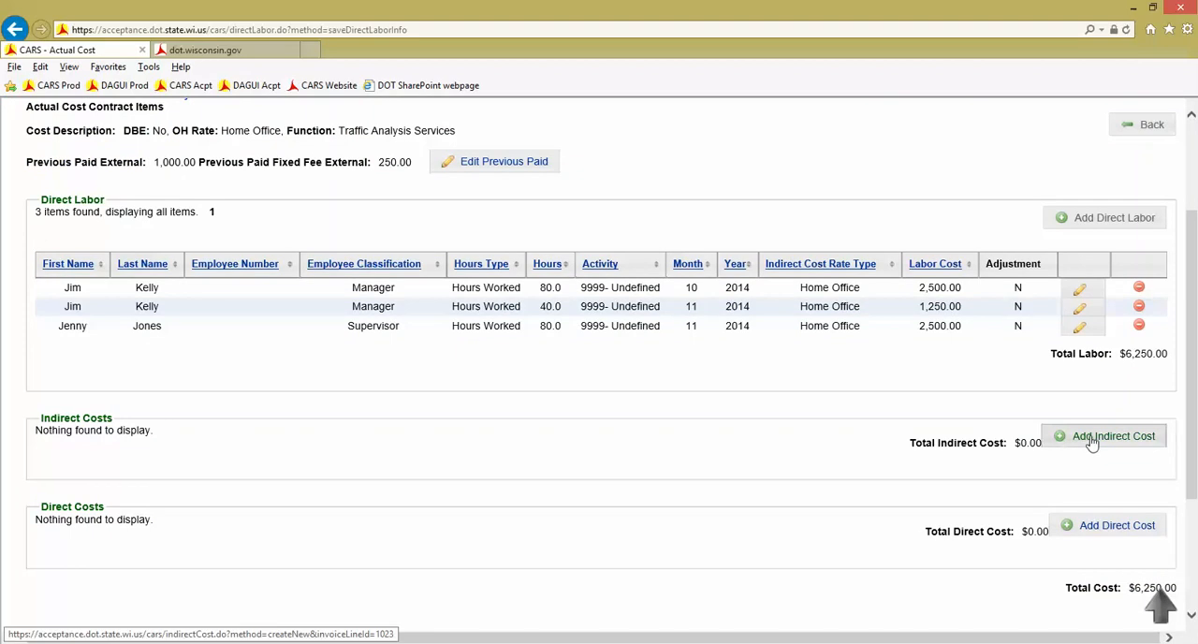
pyautogui.scroll(-1, 1095, 443)
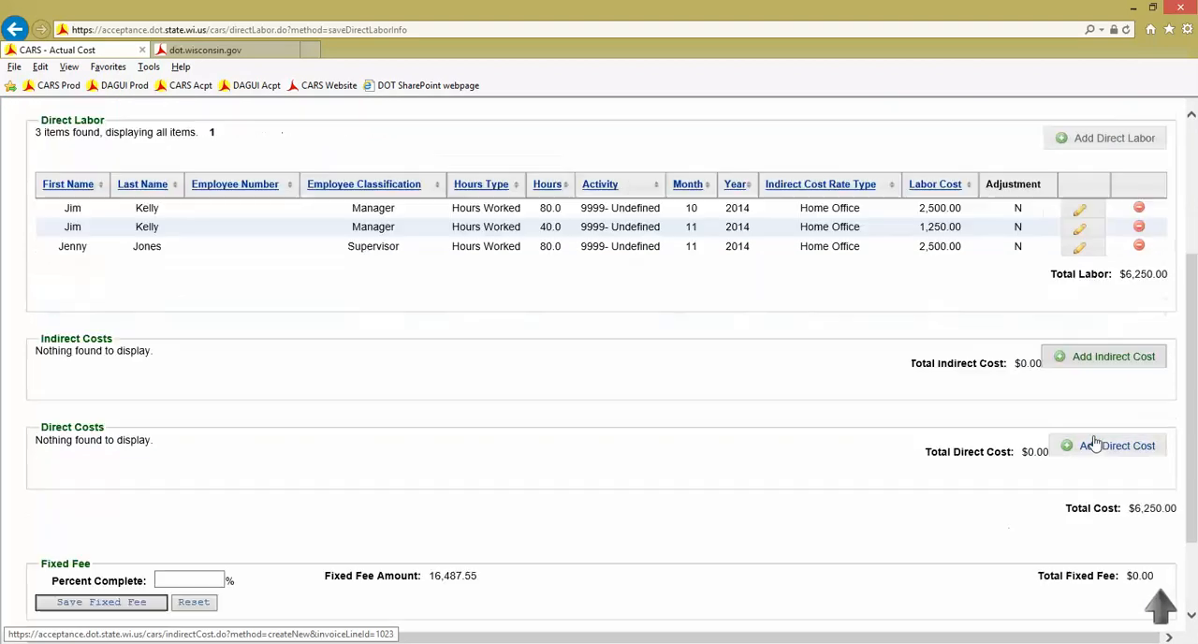
pyautogui.click(1101, 361)
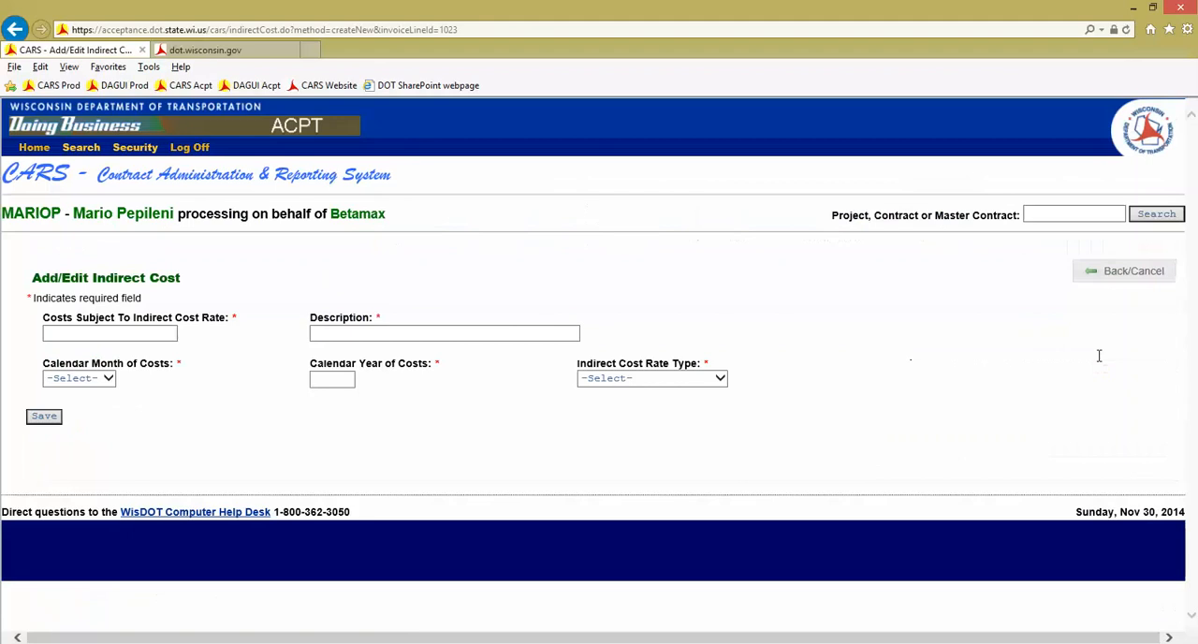
pyautogui.click(110, 332)
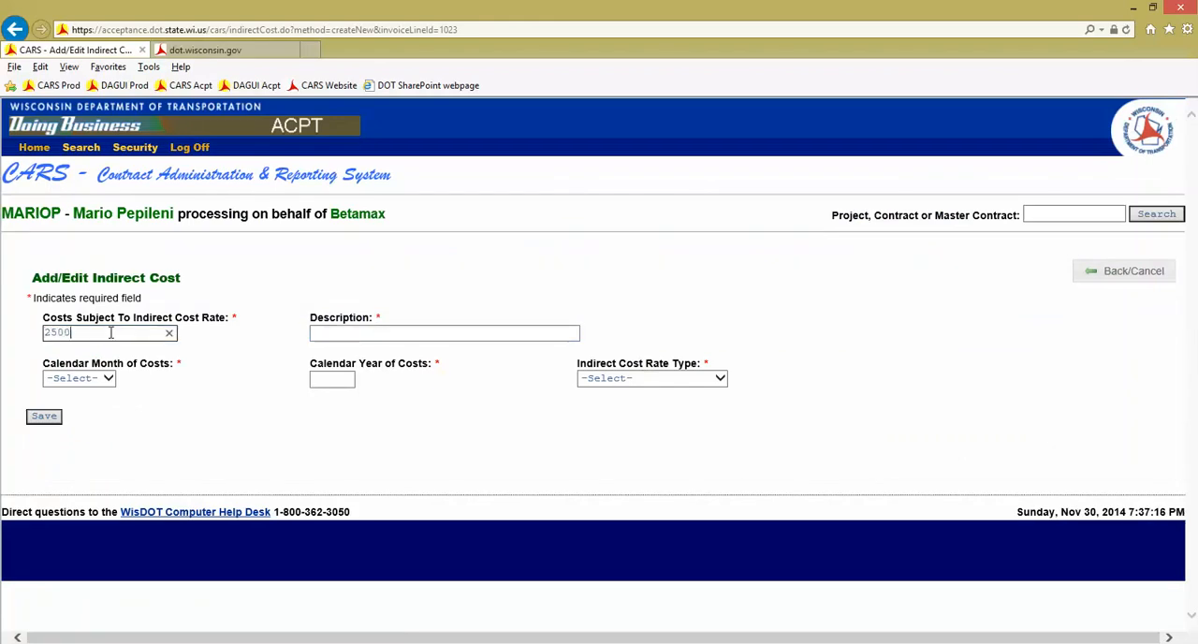
pyautogui.press('Tab')
pyautogui.write('Labor Overhead for October')
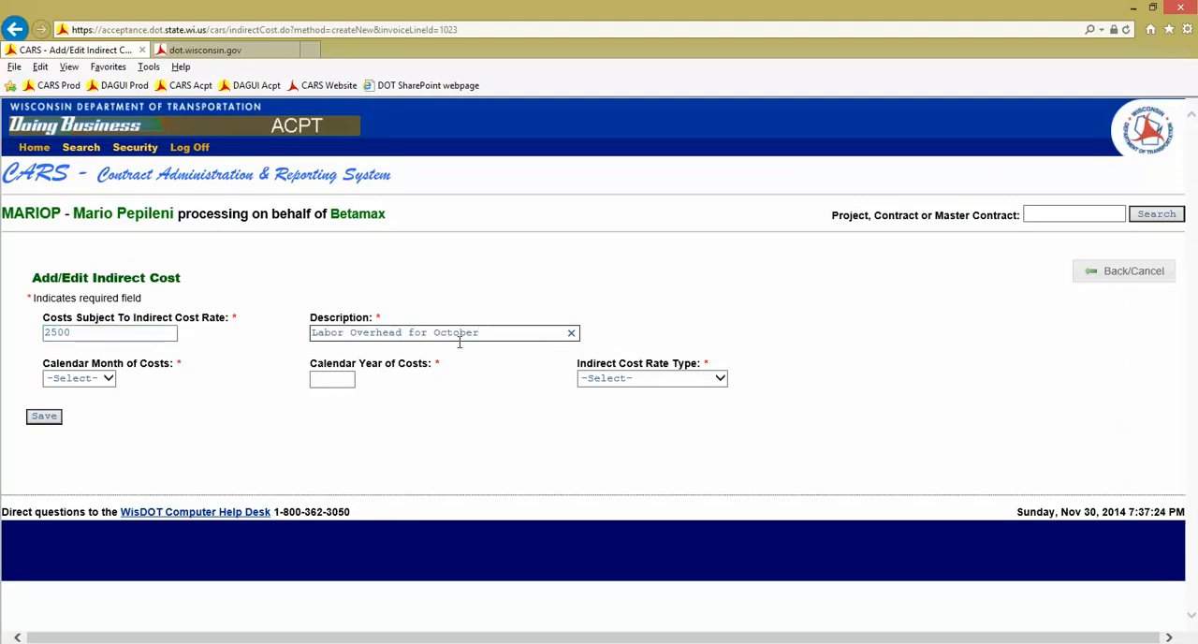
# Set the October overhead's period to October 2014 and its indirect cost rate type to Home Office, and save
pyautogui.click(107, 378)
pyautogui.click(88, 498)
pyautogui.press('Tab')
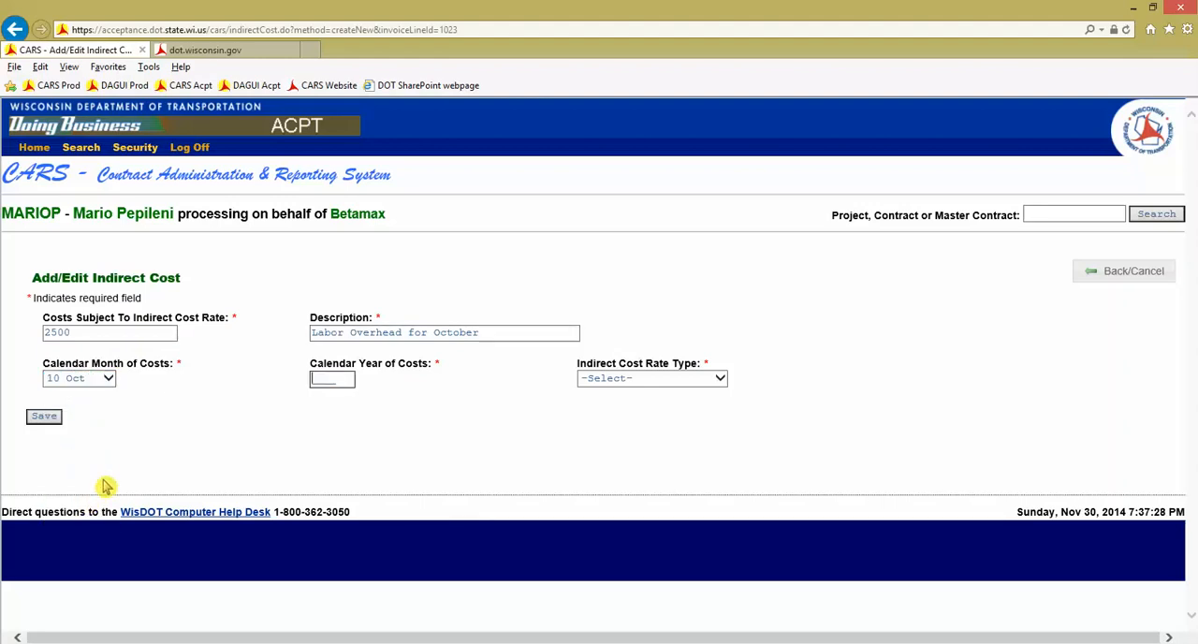
pyautogui.write('2014')
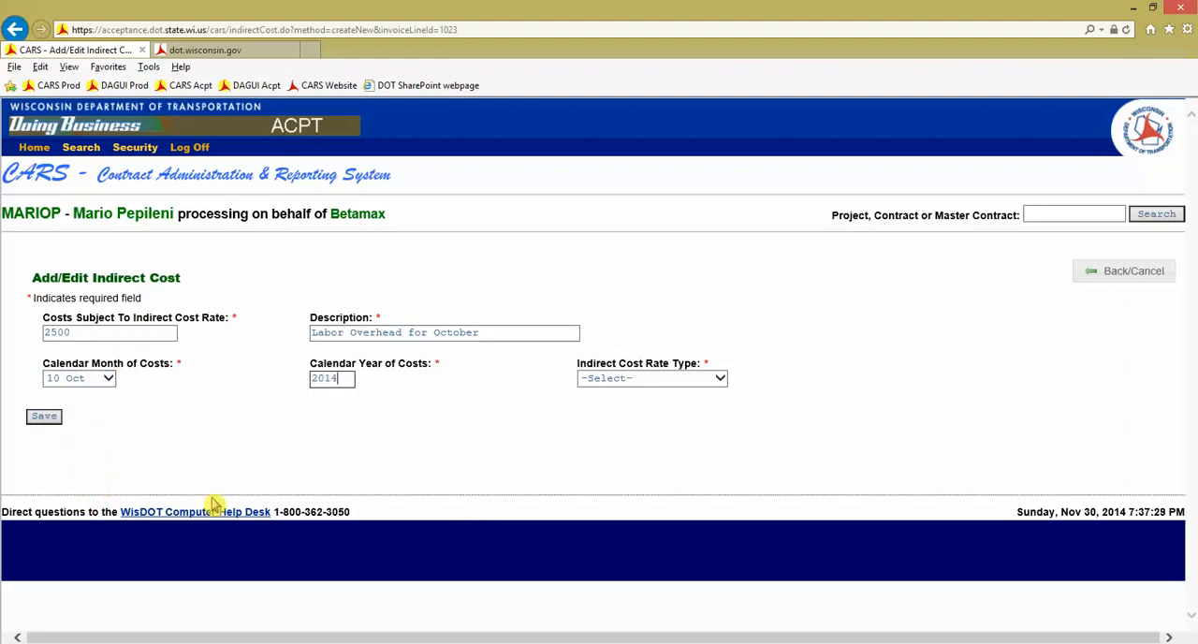
pyautogui.click(682, 383)
pyautogui.click(621, 440)
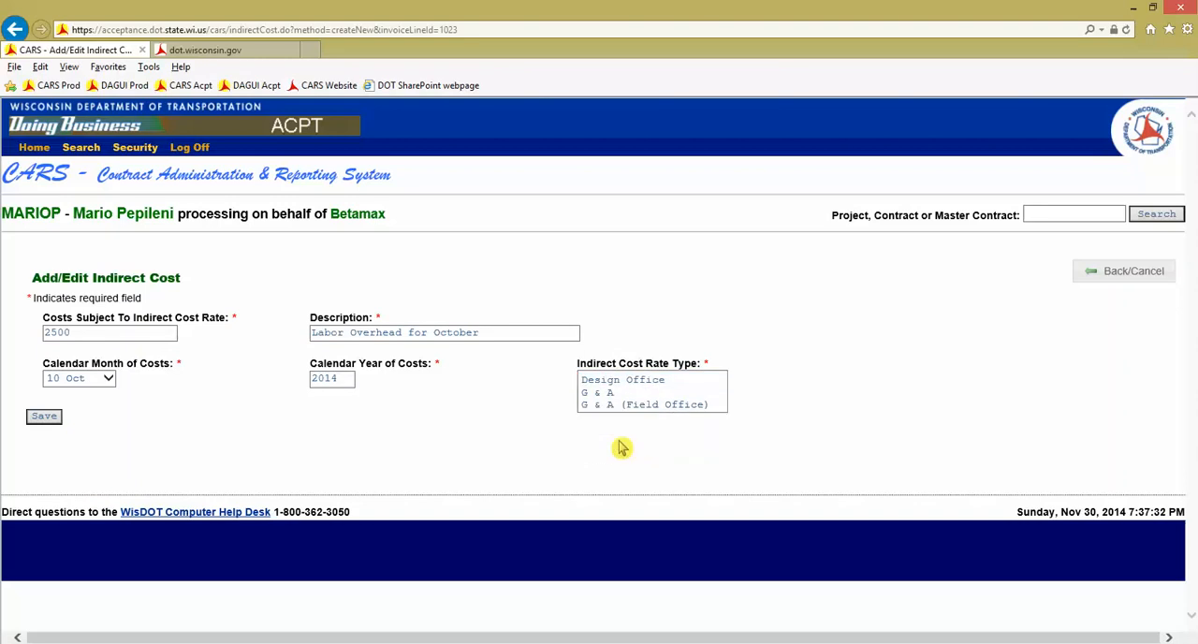
pyautogui.click(44, 415)
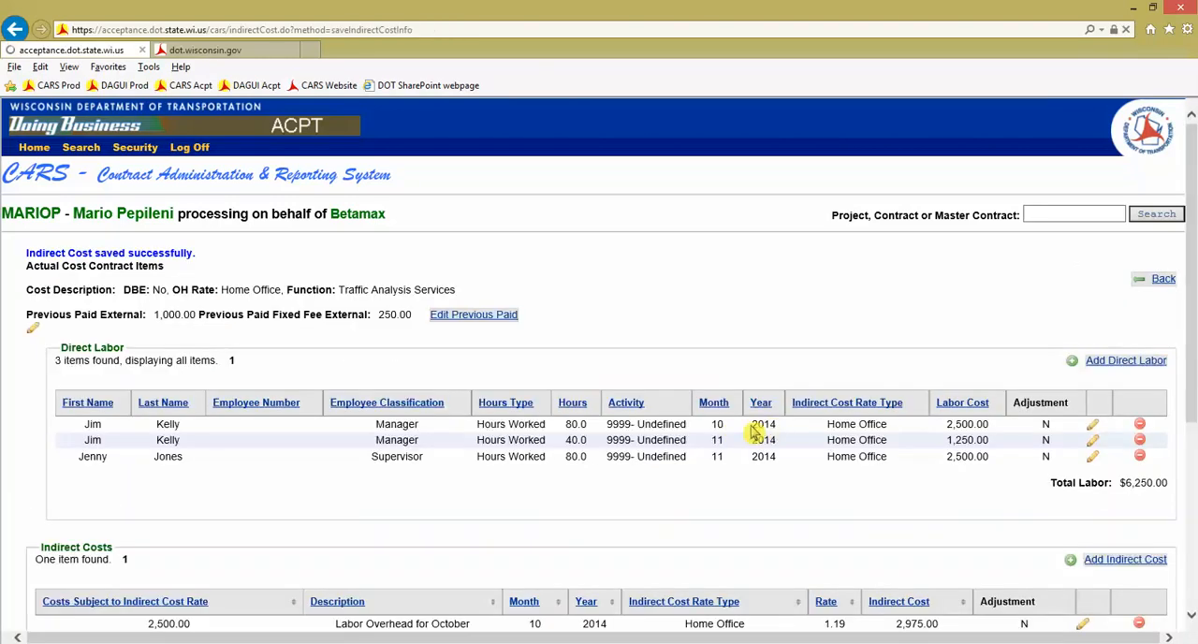
# Add a second indirect cost entry with 3750 subject to the rate and the description "Labor Overhead for November"
pyautogui.scroll(-1, 828, 437)
pyautogui.scroll(-2, 828, 437)
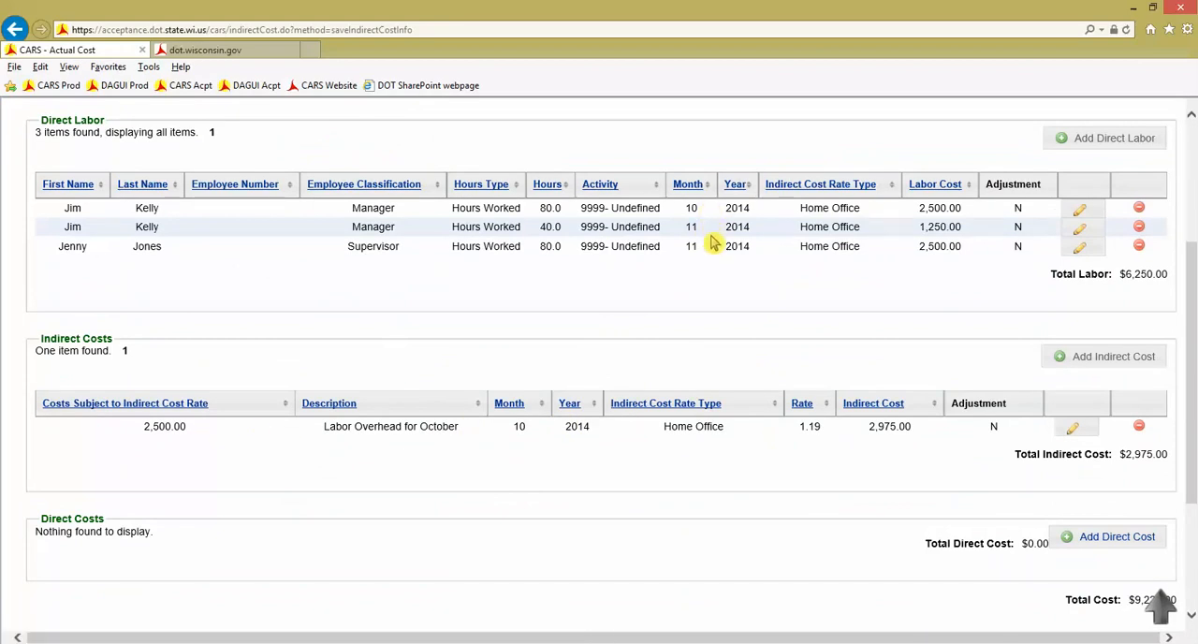
pyautogui.click(1113, 361)
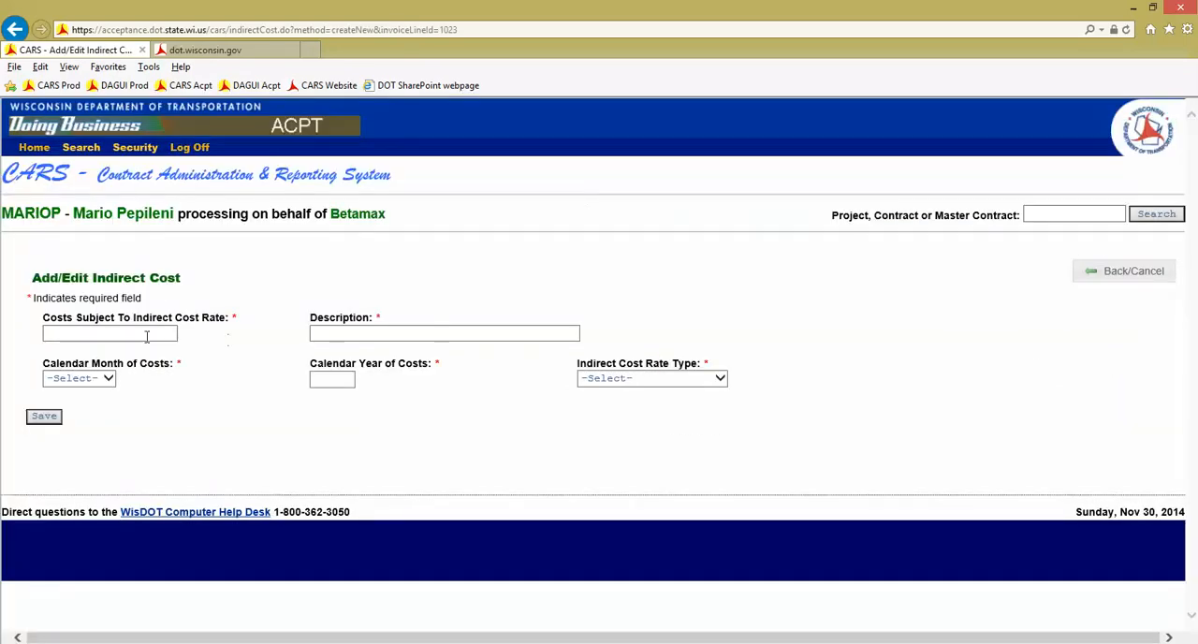
pyautogui.click(146, 334)
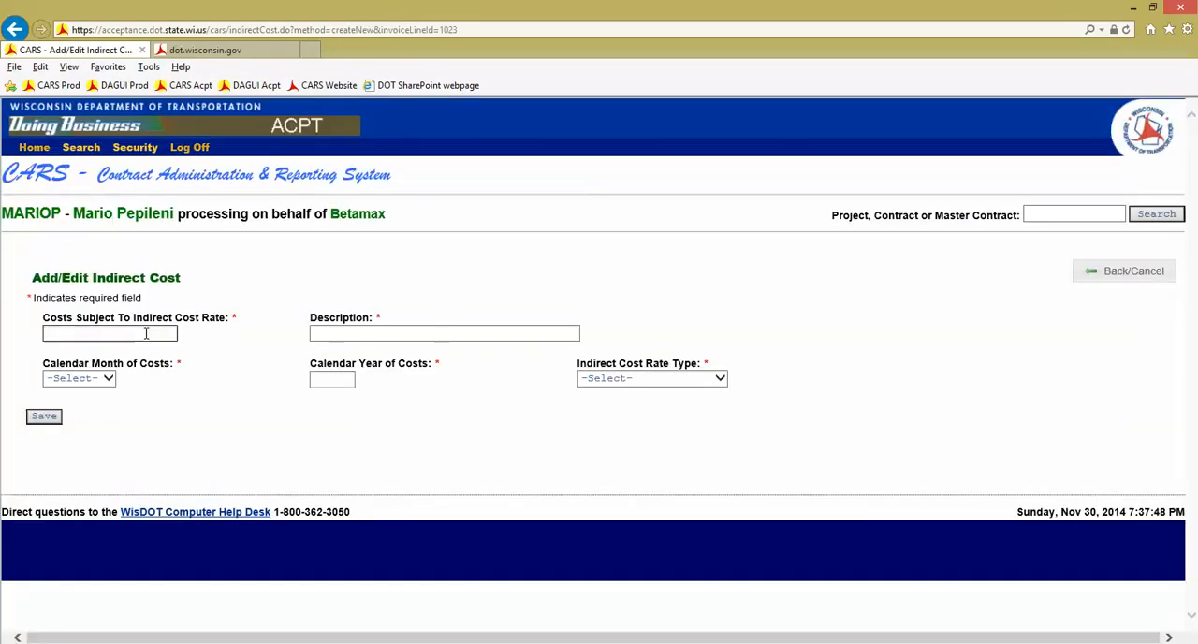
pyautogui.write('3750')
pyautogui.press('Tab')
pyautogui.write('Labor')
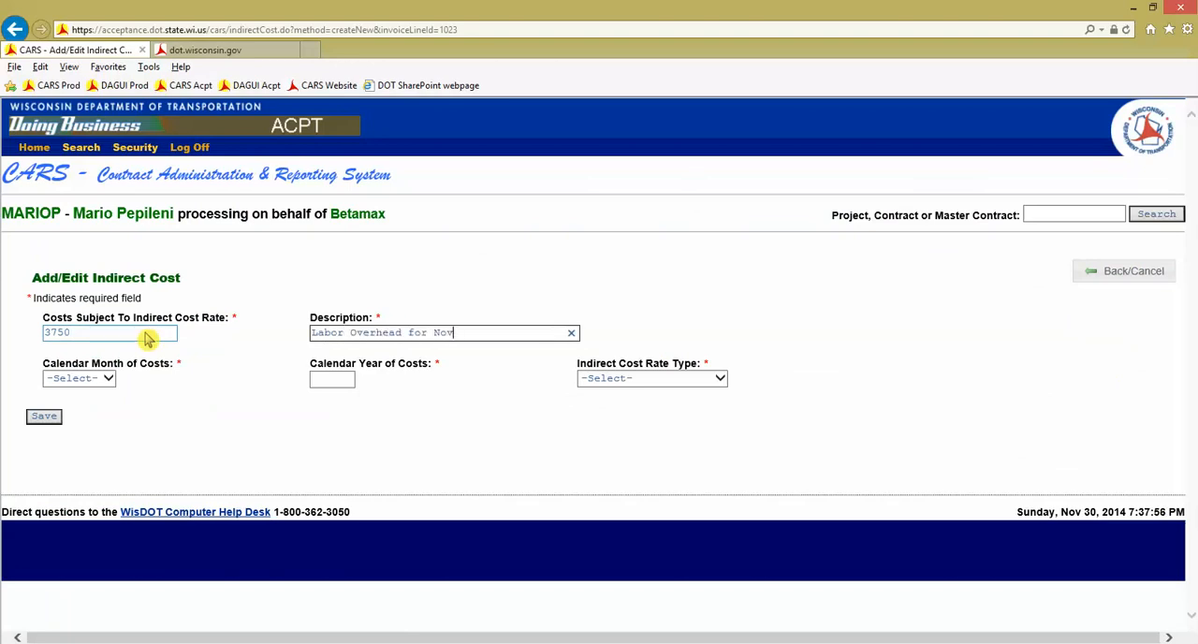
pyautogui.press('Tab')
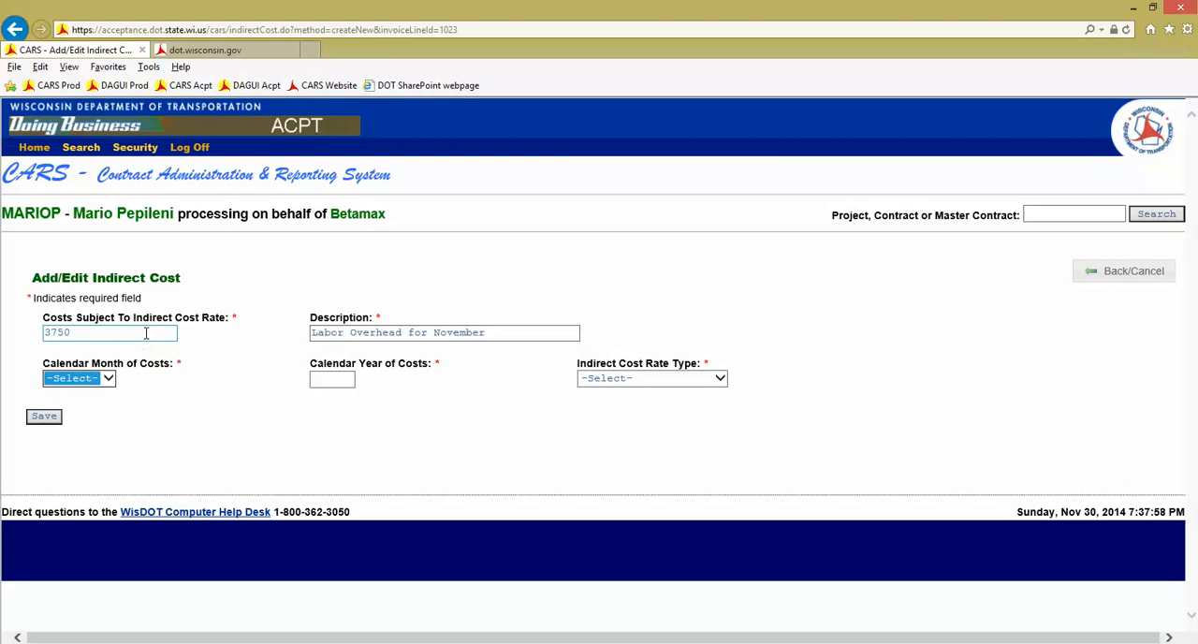
# Set the November overhead's period to November 2014 and its indirect cost rate type to Home Office, and save
pyautogui.click(110, 378)
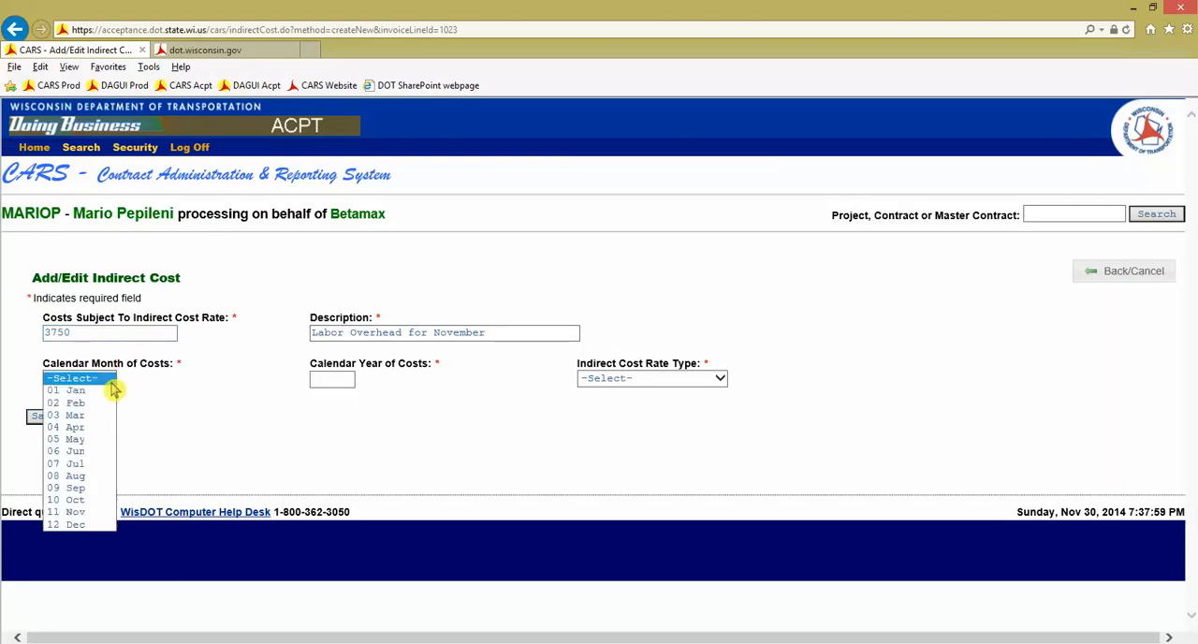
pyautogui.click(88, 511)
pyautogui.press('Tab')
pyautogui.write('2014')
pyautogui.press('Tab')
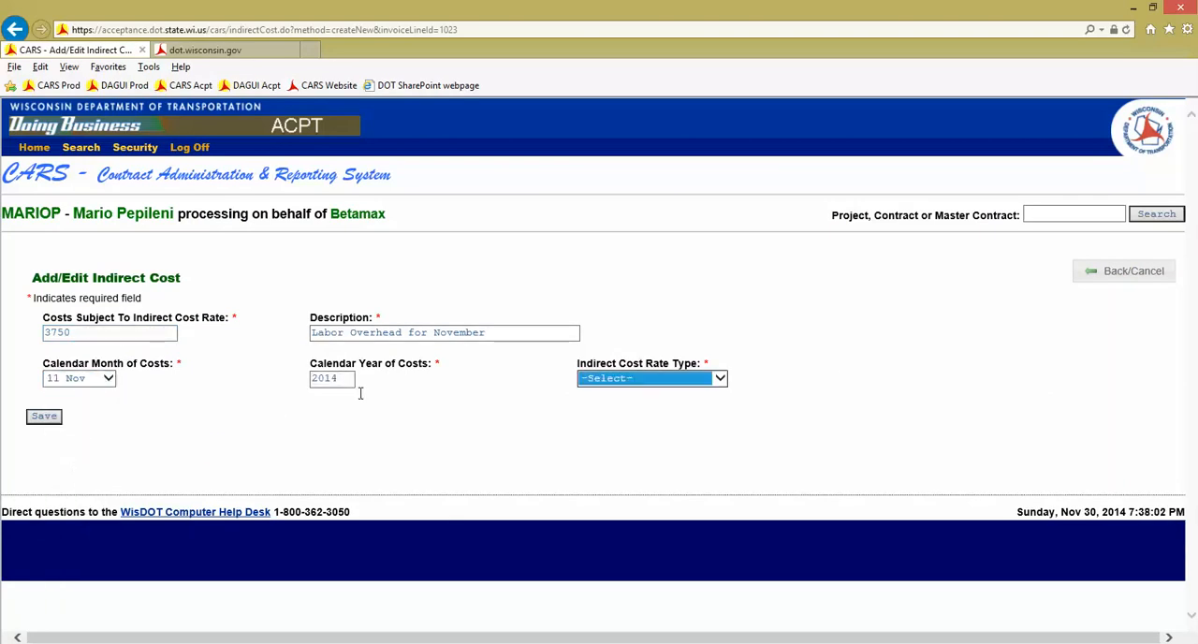
pyautogui.click(607, 378)
pyautogui.click(627, 442)
pyautogui.click(44, 418)
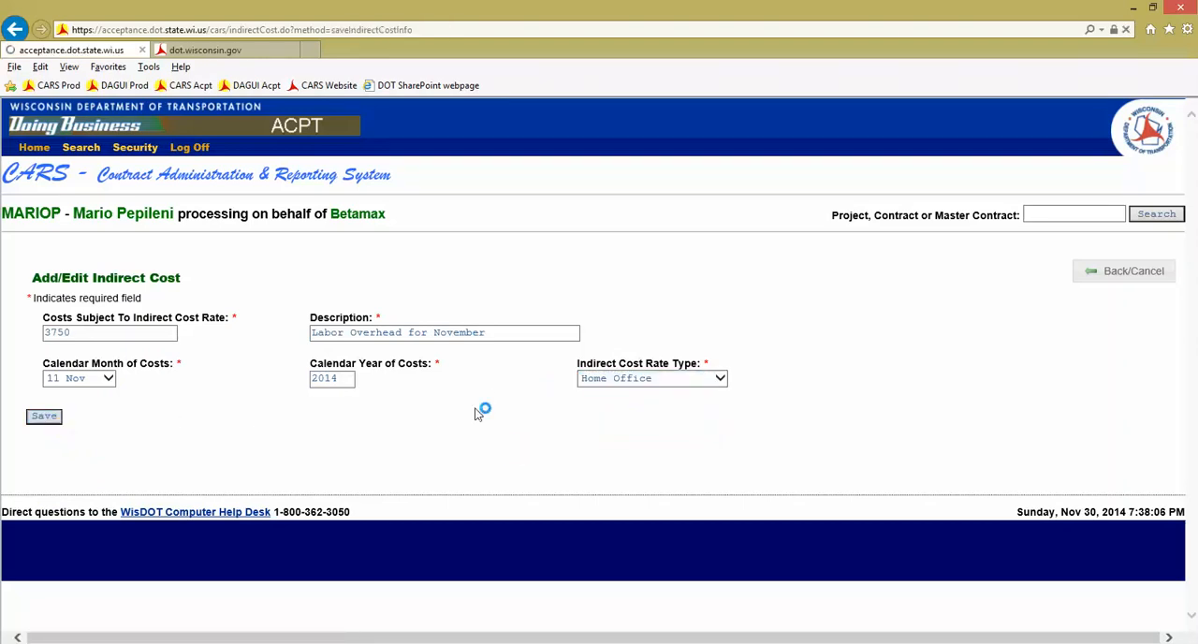
# Start a direct cost entry with the category Lodging and the description "Hotel Stay"
pyautogui.scroll(-3, 748, 414)
pyautogui.scroll(-1, 746, 420)
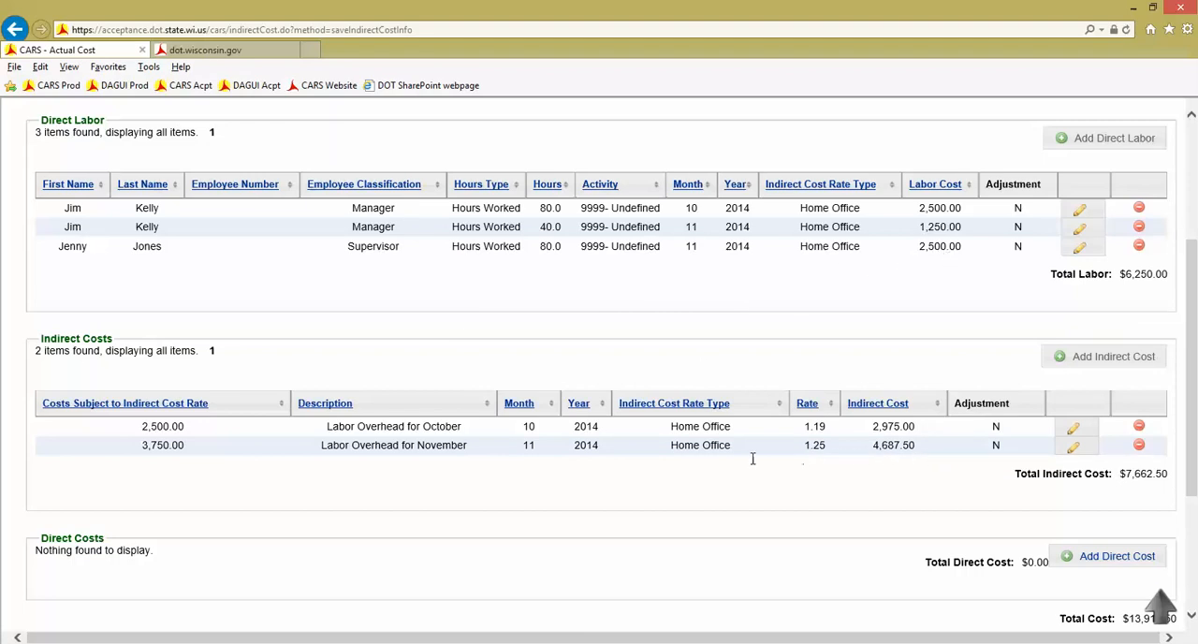
pyautogui.scroll(-1, 679, 457)
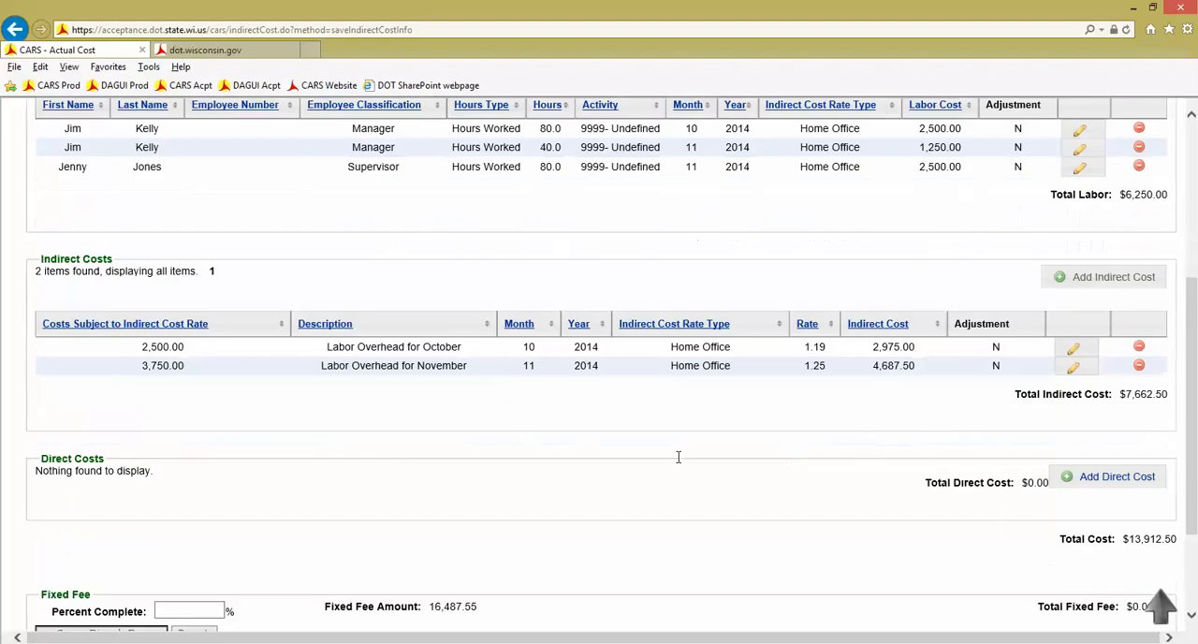
pyautogui.scroll(-1, 855, 468)
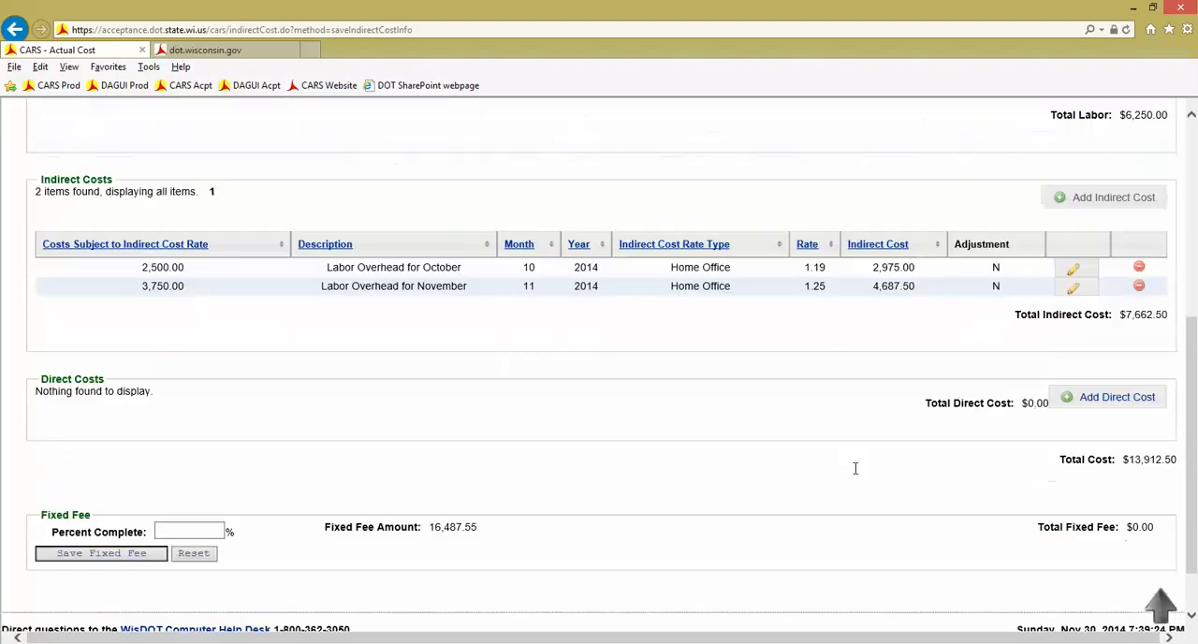
pyautogui.click(1112, 399)
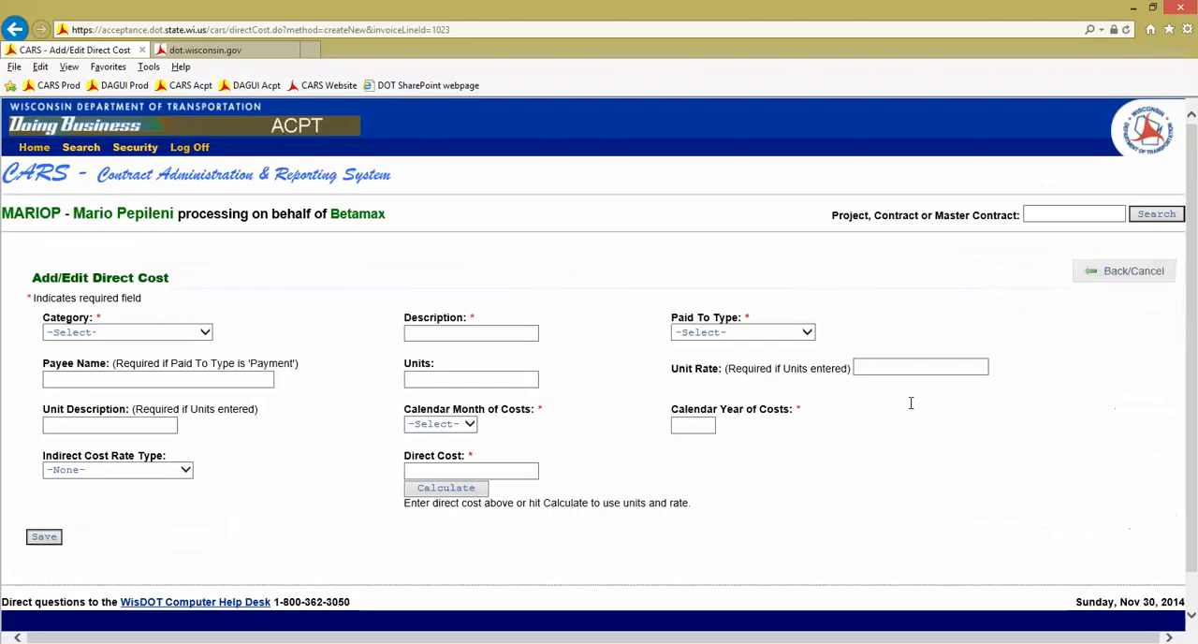
pyautogui.click(207, 334)
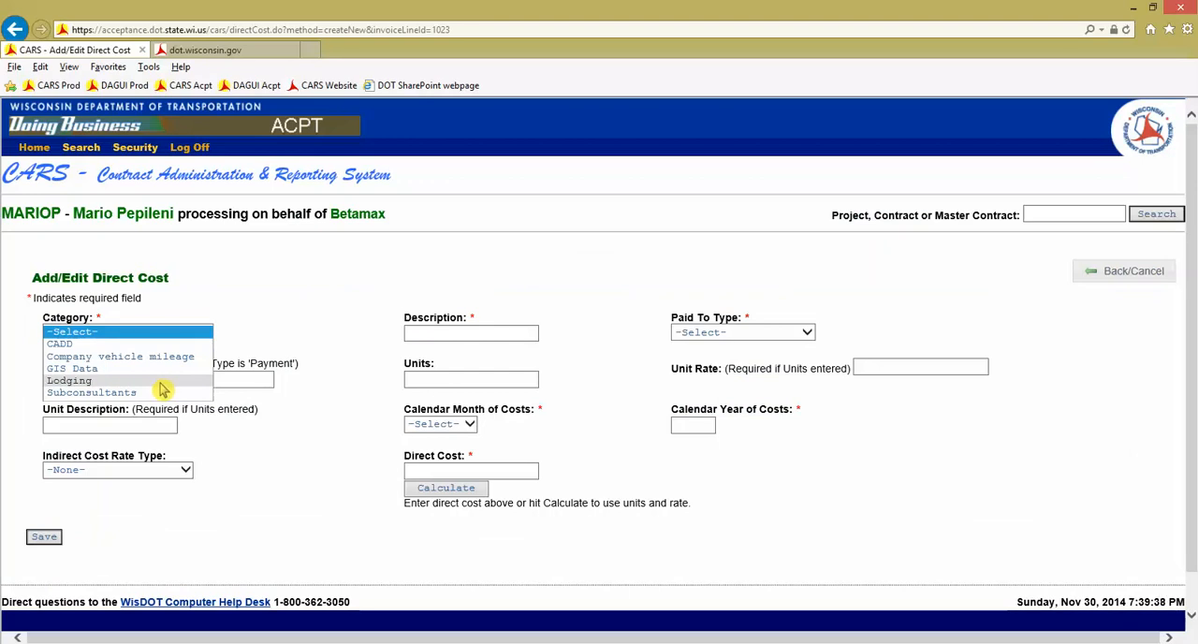
pyautogui.click(89, 380)
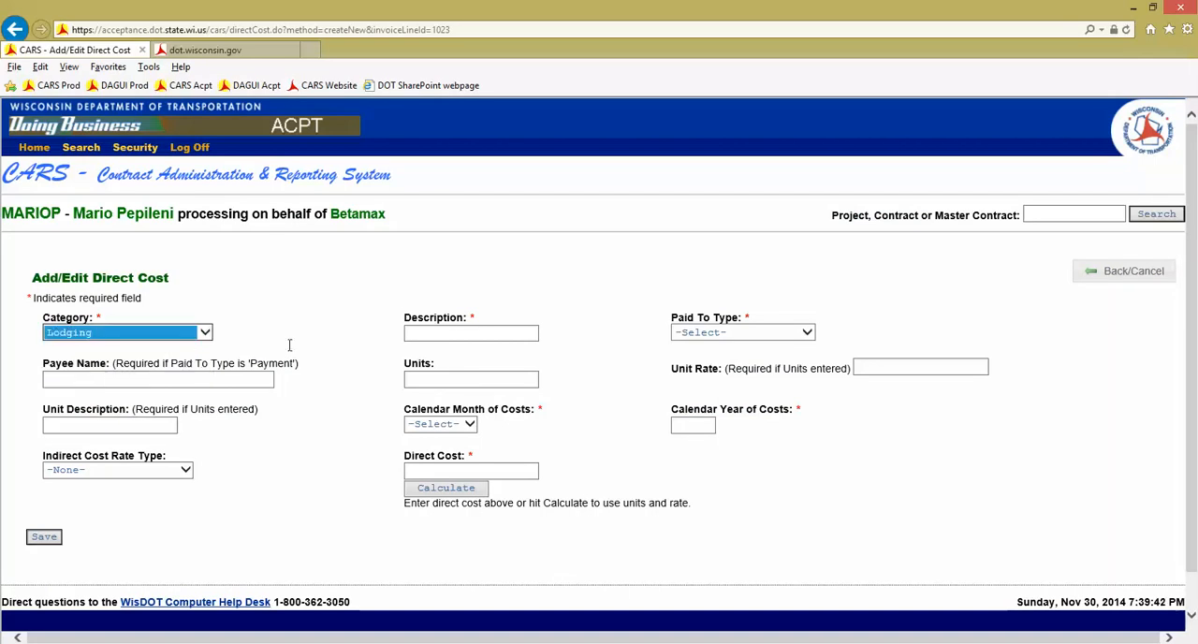
pyautogui.click(433, 332)
pyautogui.write('Hotel Stay')
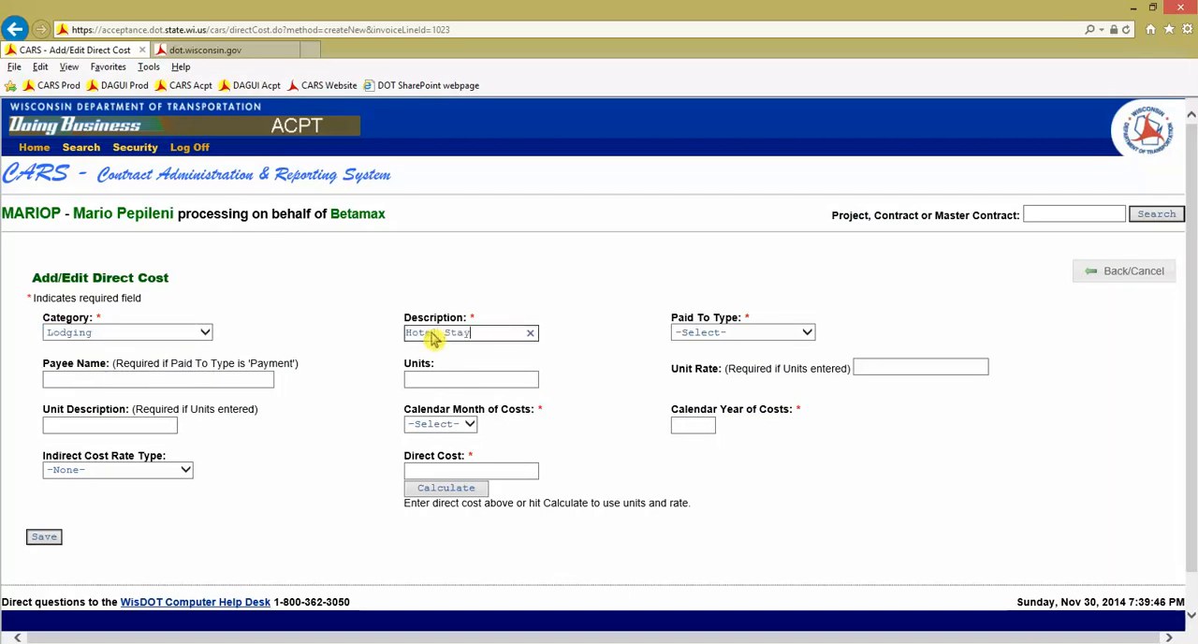
pyautogui.press('Tab')
# Check the Paid To Type guidance for direct costs in the CARS Training Manual and return to the direct cost entry
pyautogui.click(775, 331)
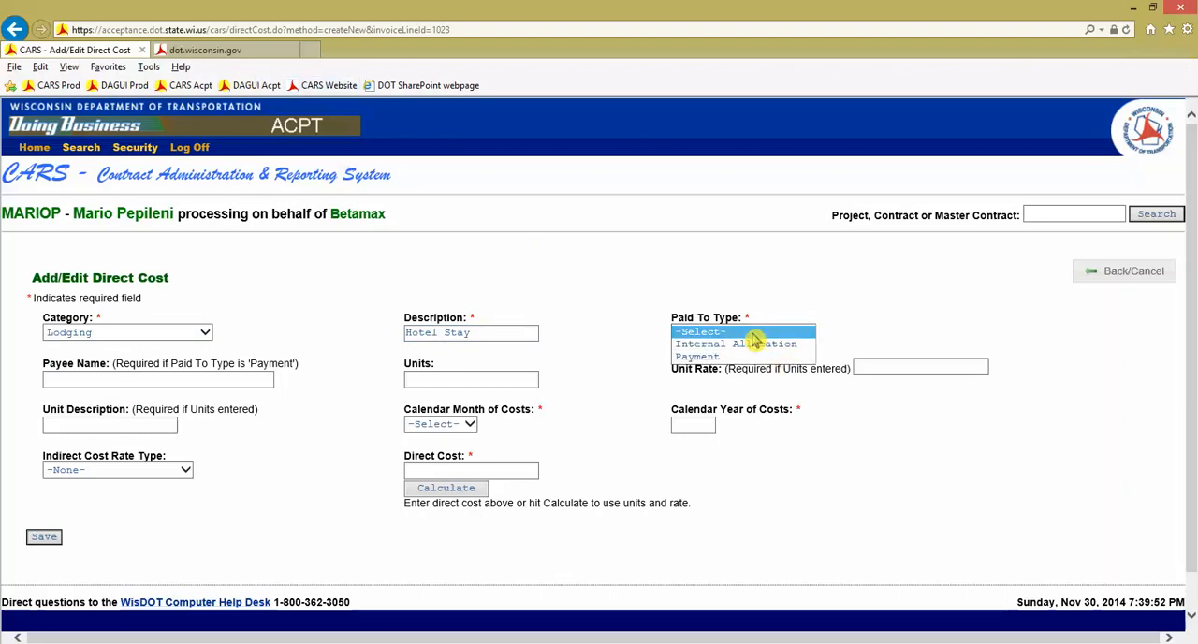
pyautogui.click(229, 53)
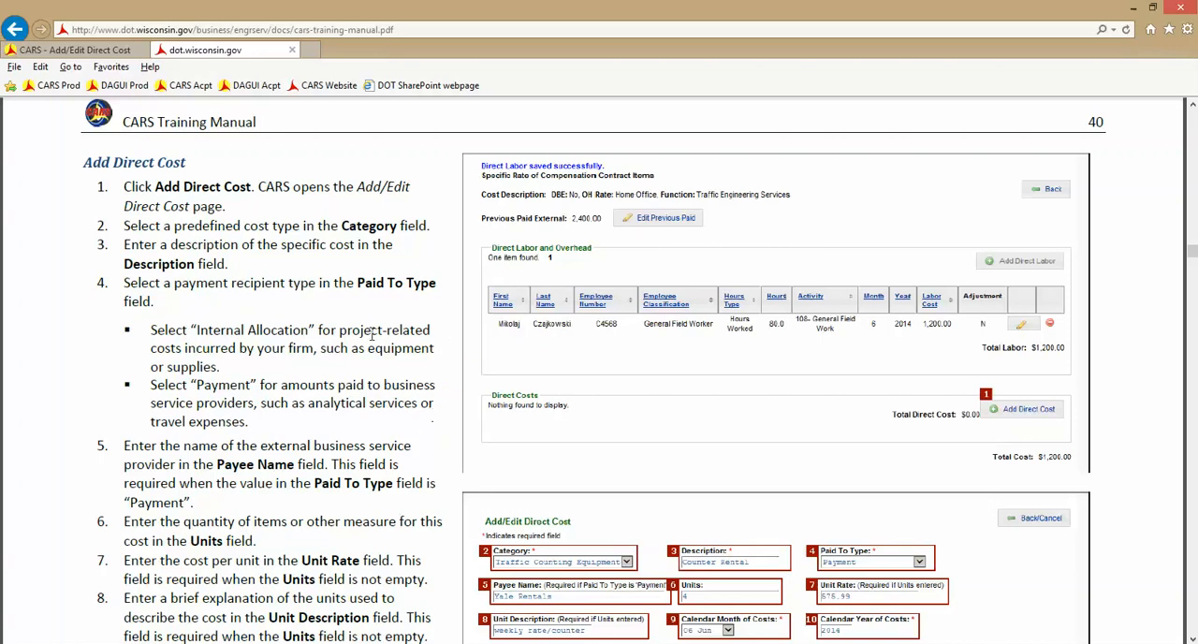
pyautogui.click(88, 49)
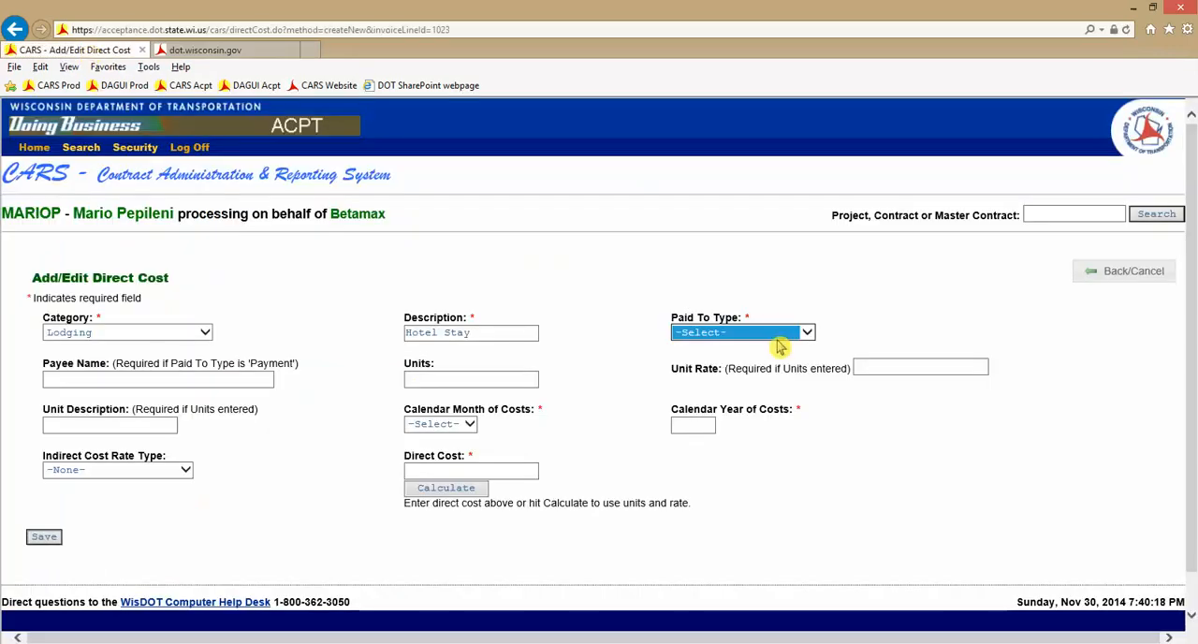
# Set the hotel stay's paid to type to Payment and the payee name to Ramada
pyautogui.click(798, 334)
pyautogui.click(709, 356)
pyautogui.click(188, 378)
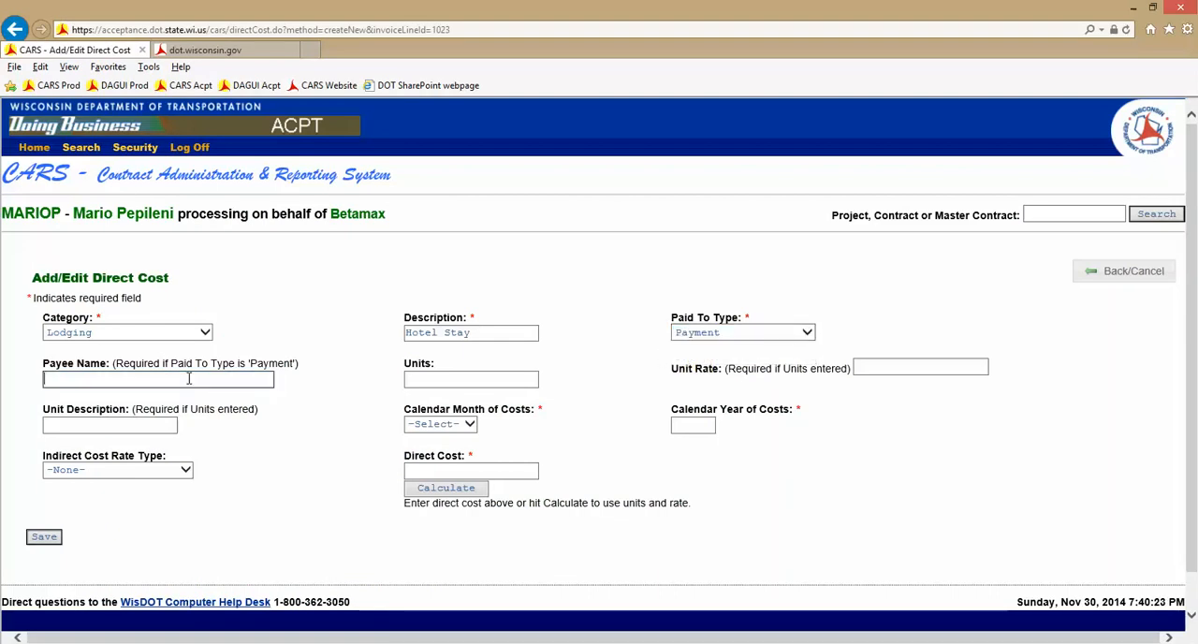
pyautogui.write('Ramada')
pyautogui.press('Tab')
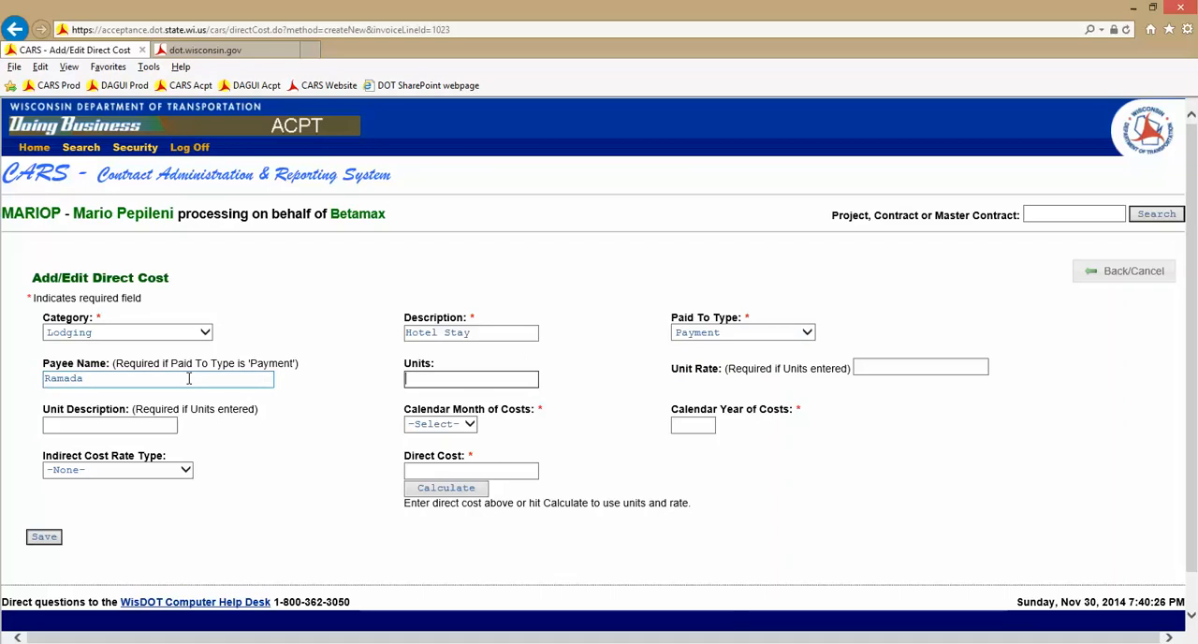
# Enter 5 units at a unit rate of 70 with the unit description "Nights" for the hotel stay
pyautogui.write('5')
pyautogui.press('Tab')
pyautogui.write('70')
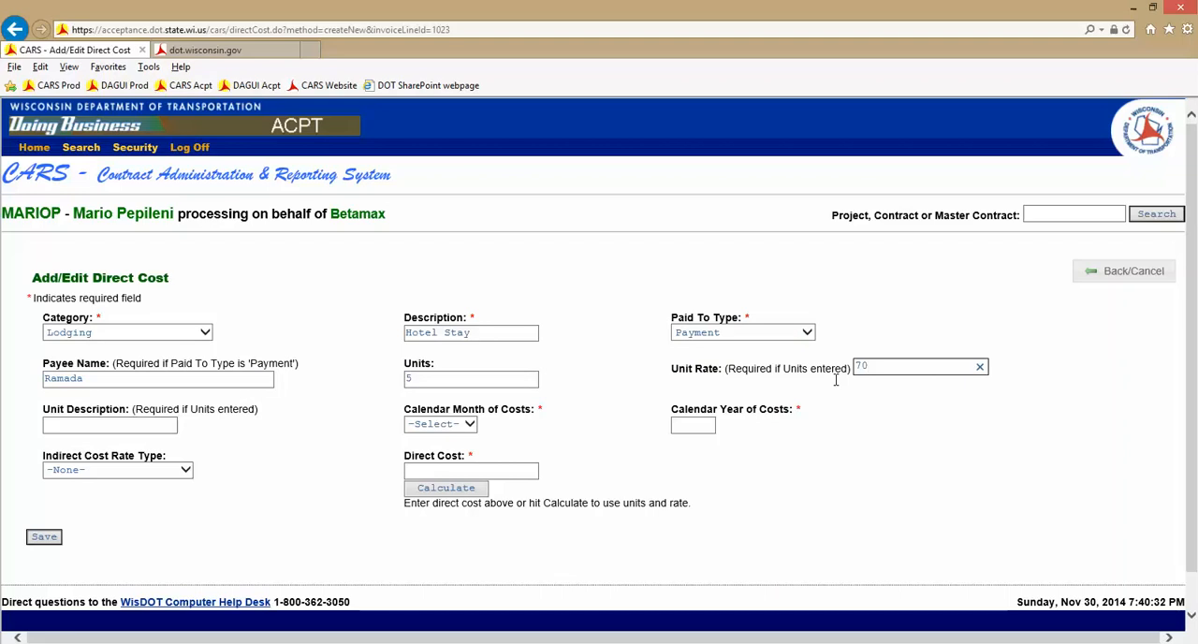
pyautogui.click(116, 421)
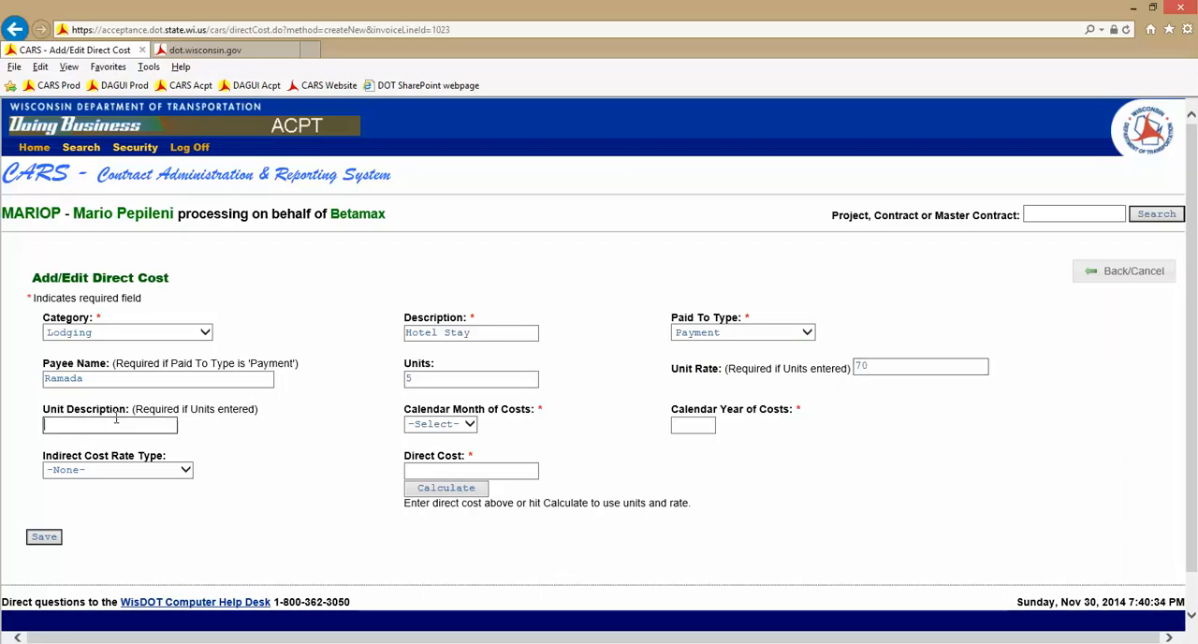
pyautogui.write('Nigh')
pyautogui.press('Tab')
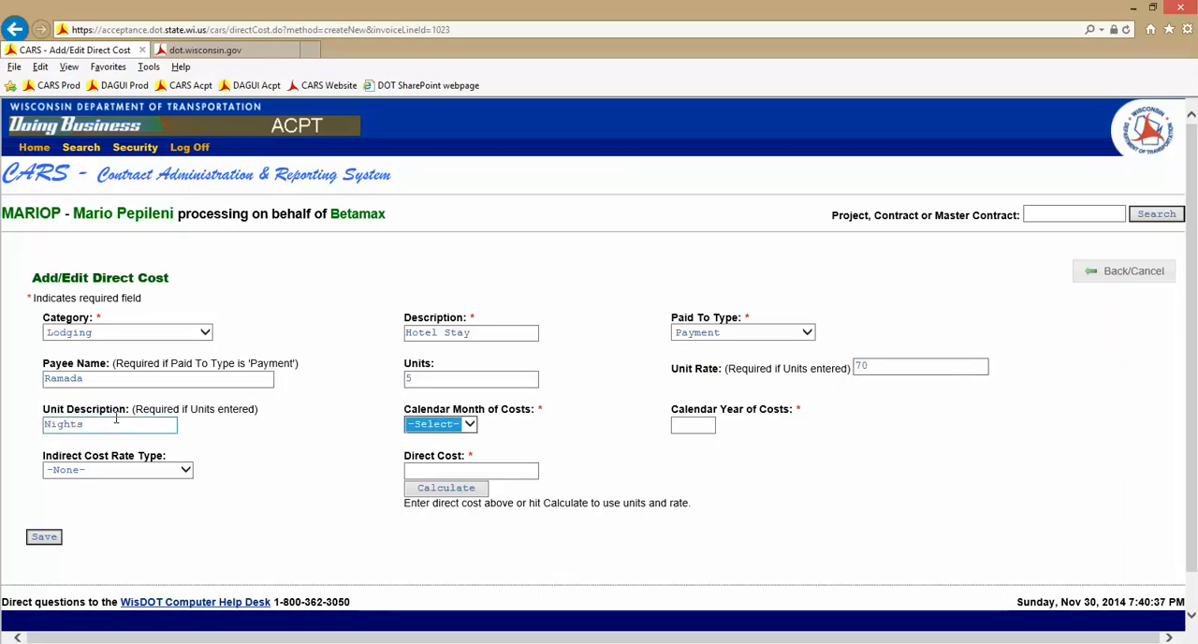
# Set the hotel stay's calendar month of costs to 10 Oct and the calendar year to 2014
pyautogui.click(470, 426)
pyautogui.click(446, 544)
pyautogui.press('Tab')
pyautogui.write('2014')
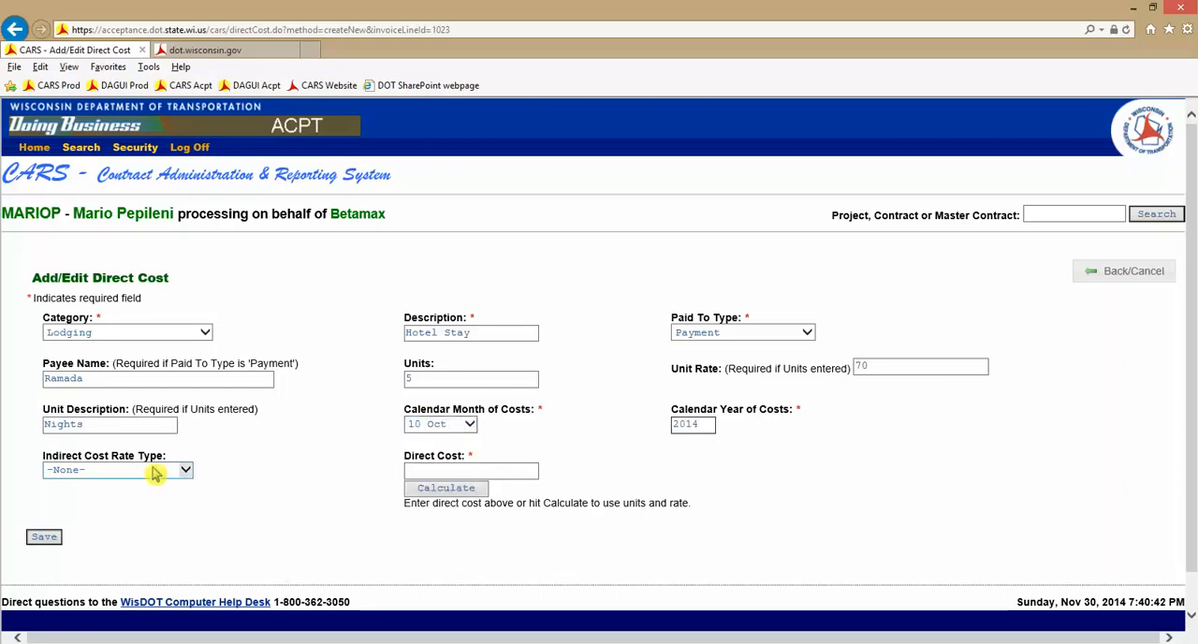
# Keep the hotel stay's indirect cost rate type at None, calculate its direct cost from units and rate, and save it
pyautogui.click(174, 473)
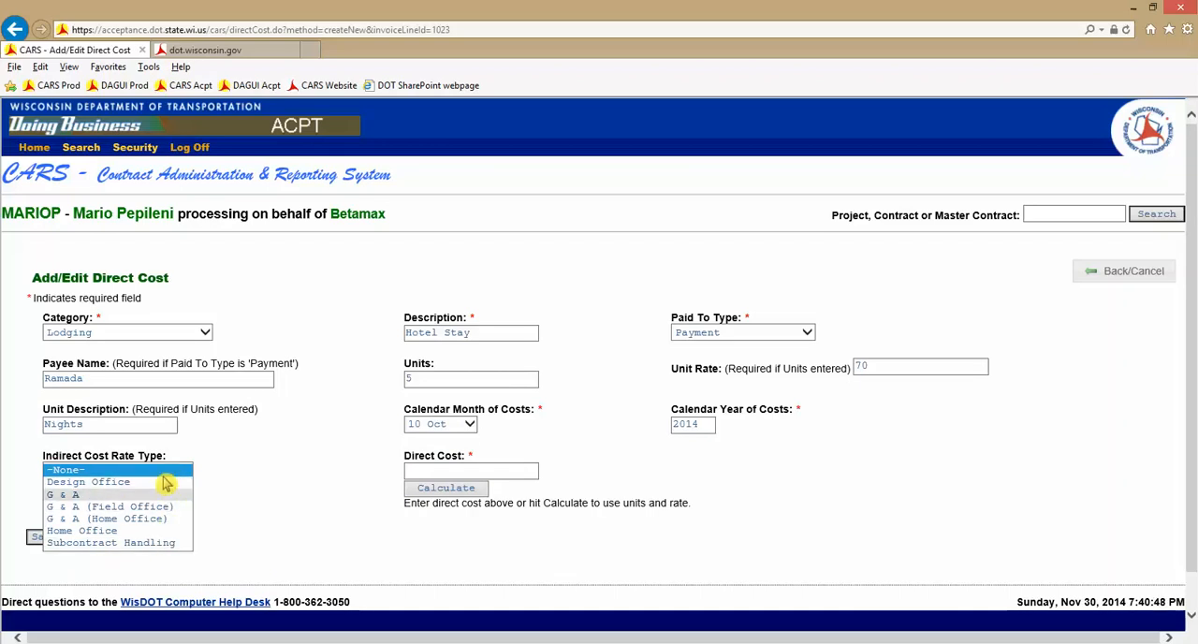
pyautogui.click(105, 471)
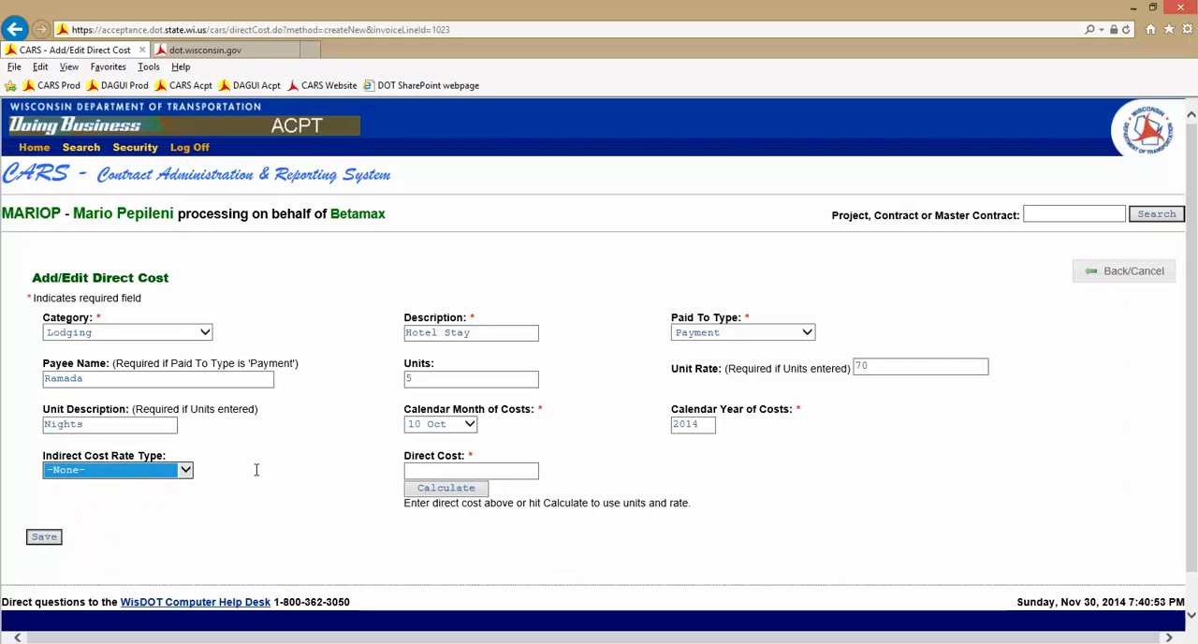
pyautogui.click(455, 492)
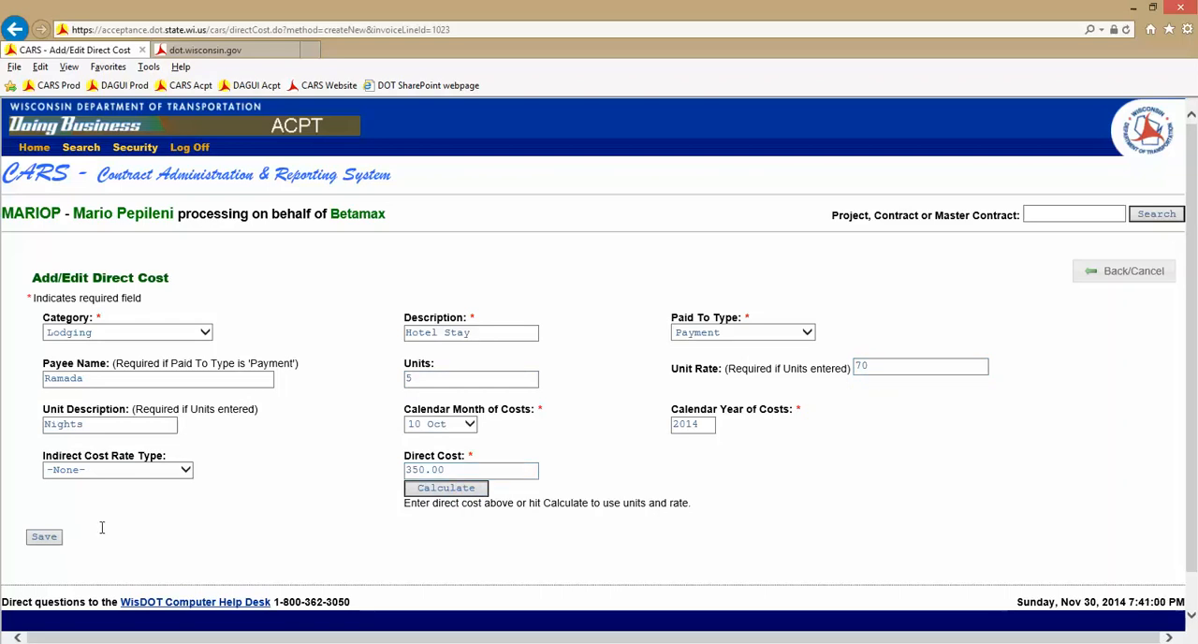
pyautogui.click(44, 539)
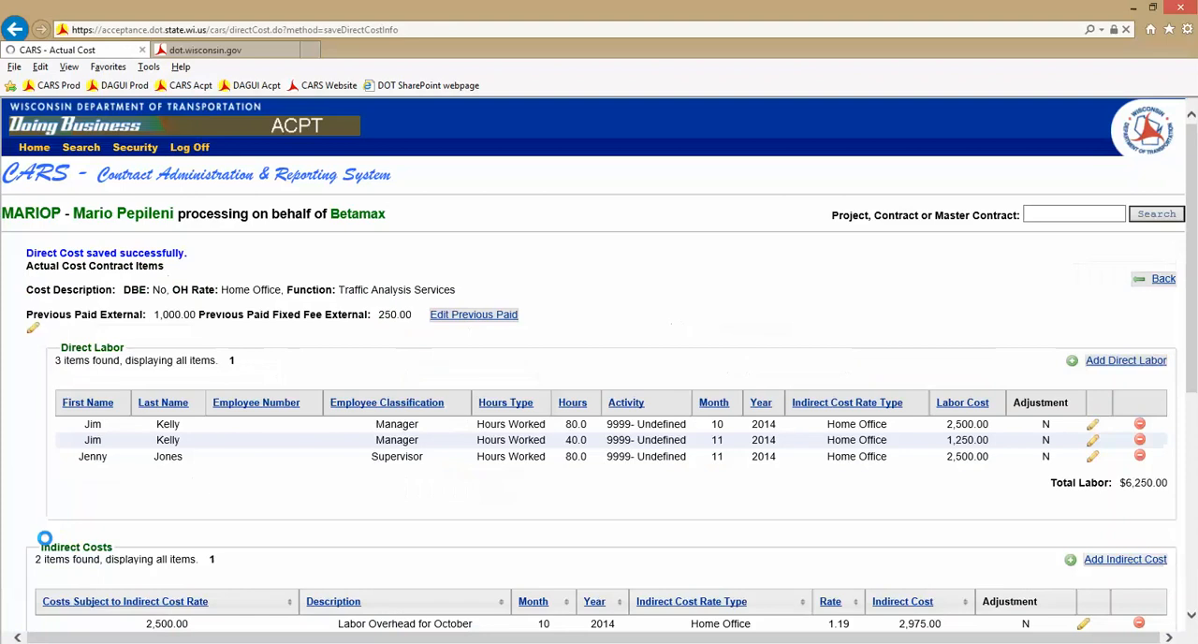
# Check the fixed fee percent complete formula in the CARS Training Manual and return to the actual cost items
pyautogui.scroll(-3, 1188, 281)
pyautogui.scroll(-3, 1158, 601)
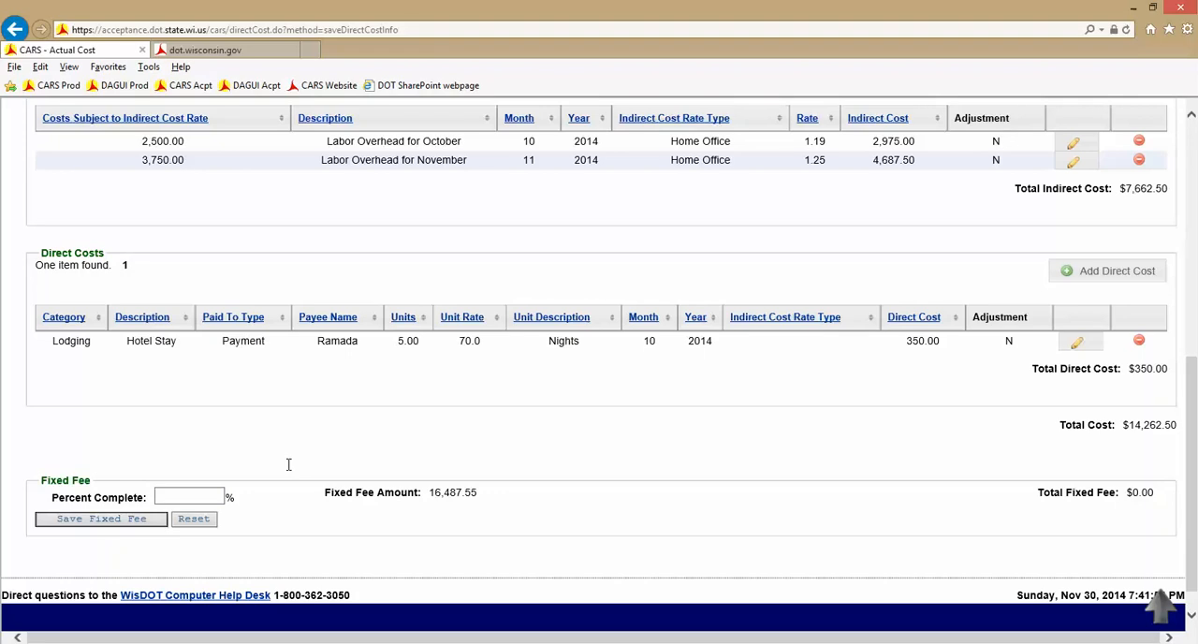
pyautogui.click(228, 56)
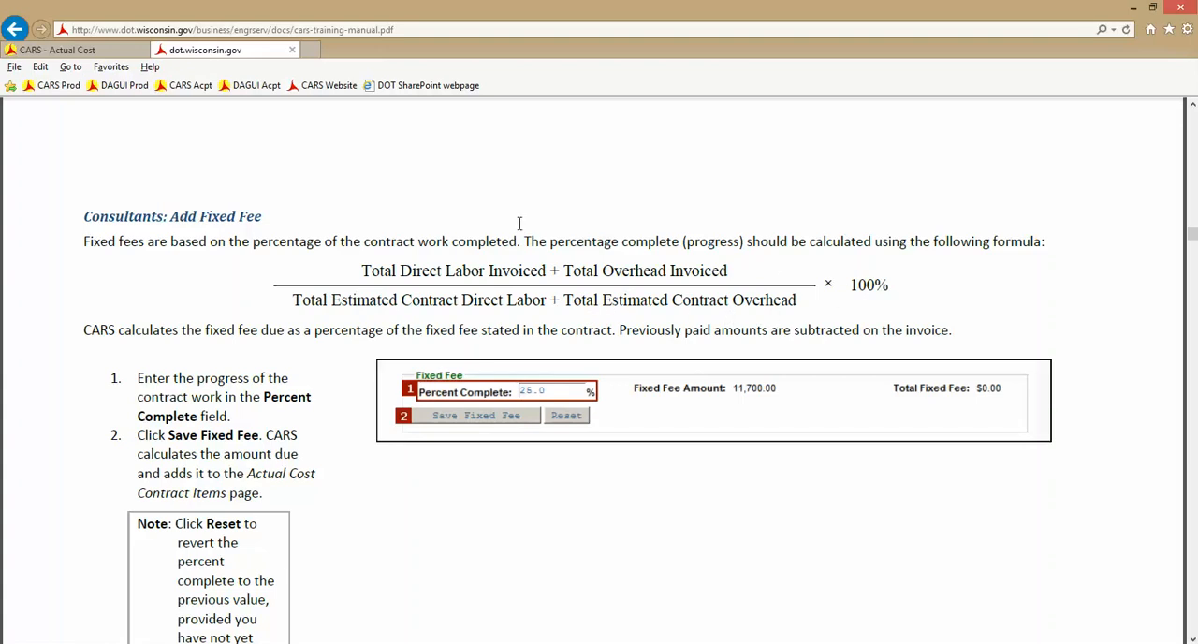
pyautogui.click(91, 53)
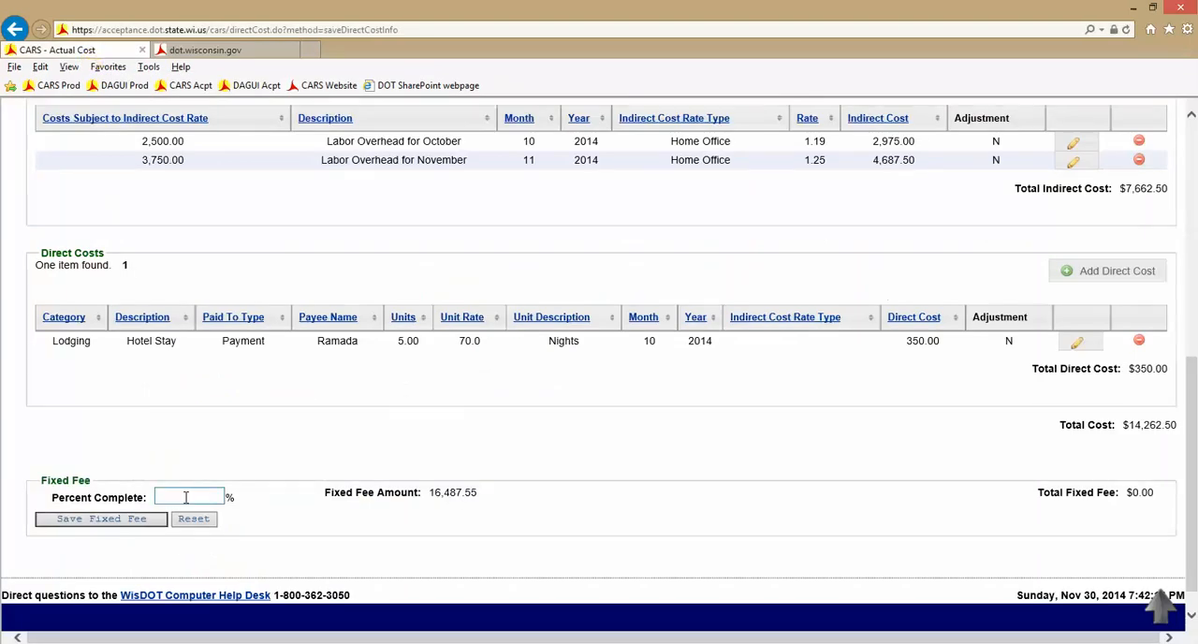
# Save the fixed fee with 41 percent complete and return to the invoice
pyautogui.write('41')
pyautogui.click(94, 521)
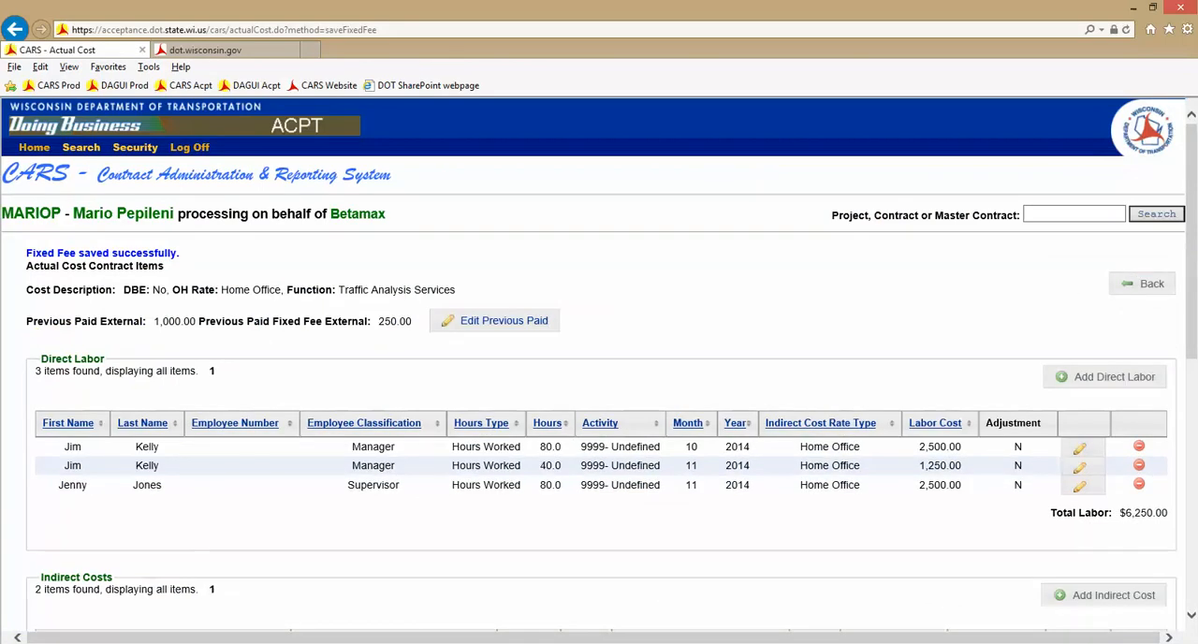
pyautogui.moveTo(1191, 265); pyautogui.dragTo(1191, 516)
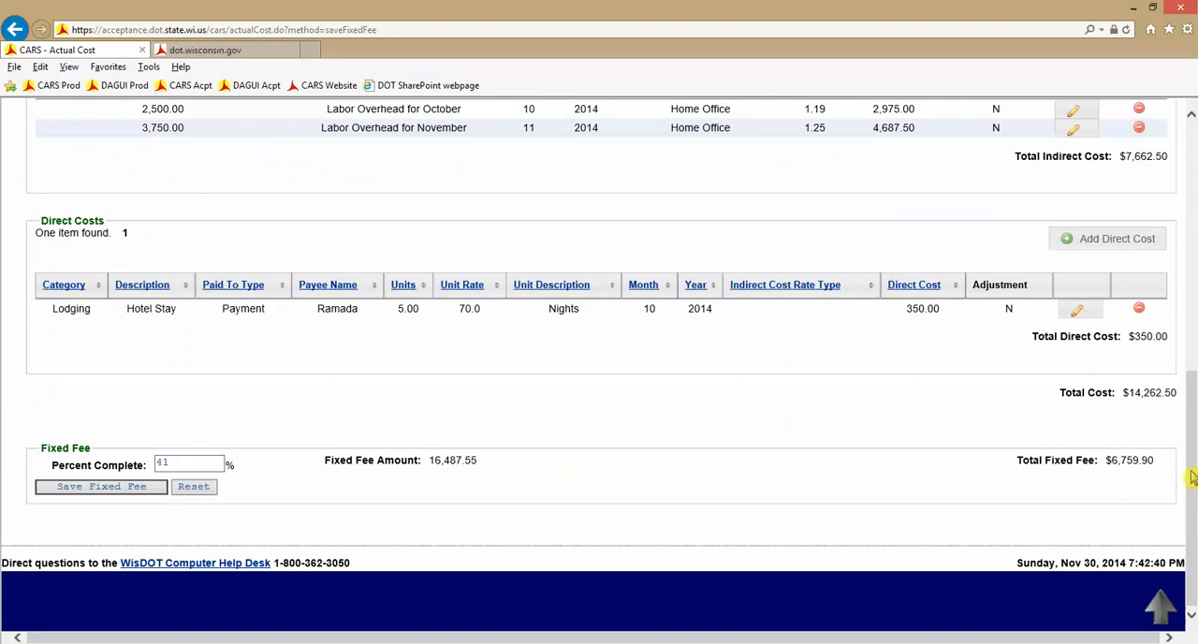
pyautogui.moveTo(1192, 477); pyautogui.dragTo(1189, 150)
pyautogui.click(1143, 257)
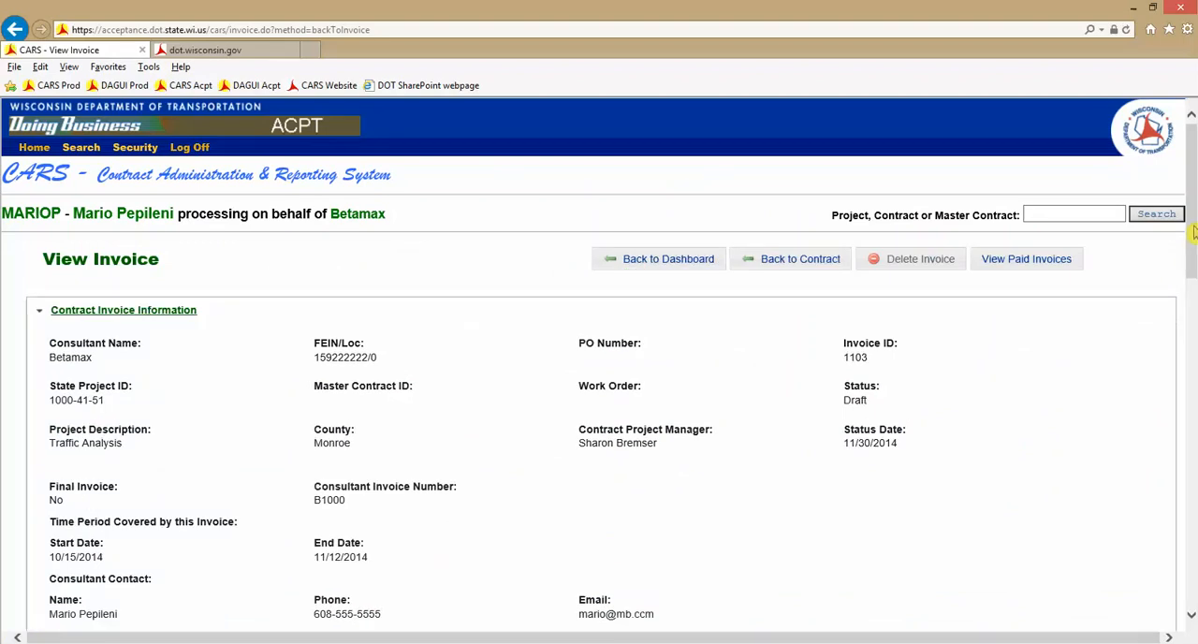
# Review the invoice's cost and fixed fee breakdown and check which sub consultants and sub invoices are available to include
pyautogui.moveTo(1191, 231); pyautogui.dragTo(1192, 415)
pyautogui.scroll(1, 1087, 290)
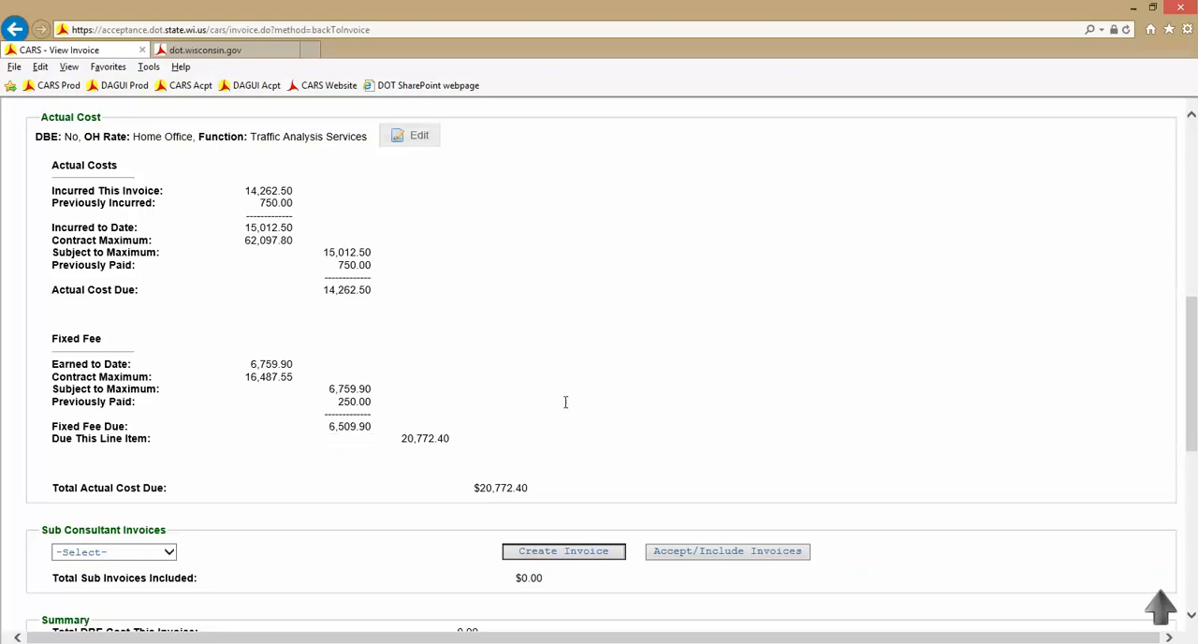
pyautogui.scroll(-1, 606, 392)
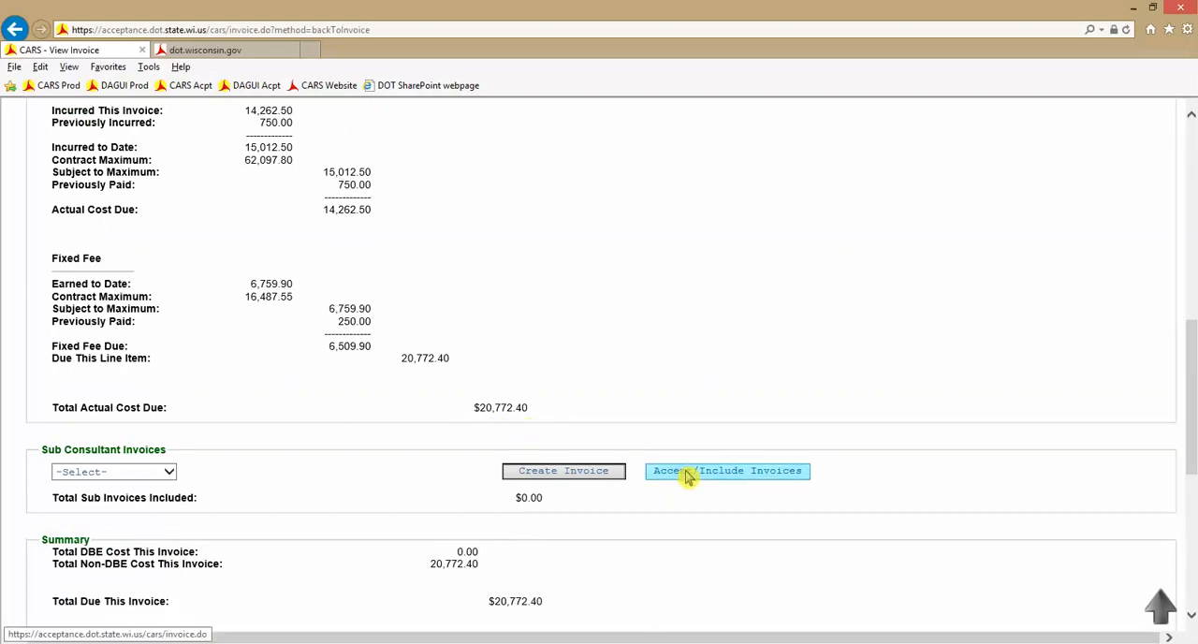
pyautogui.scroll(-2, 234, 436)
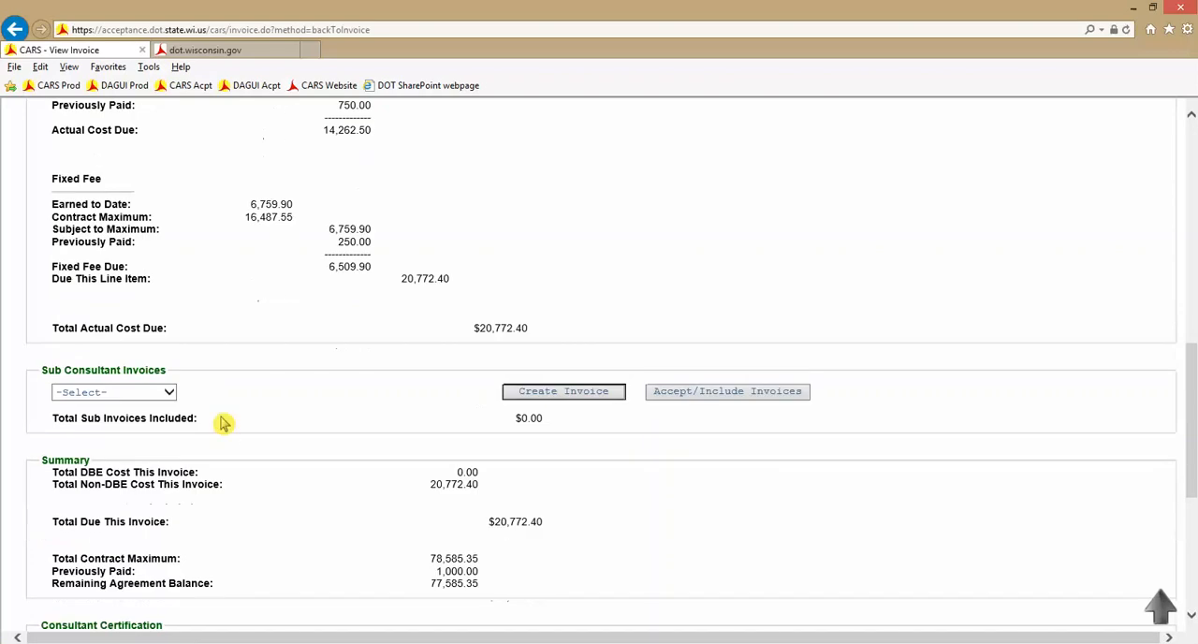
pyautogui.click(167, 392)
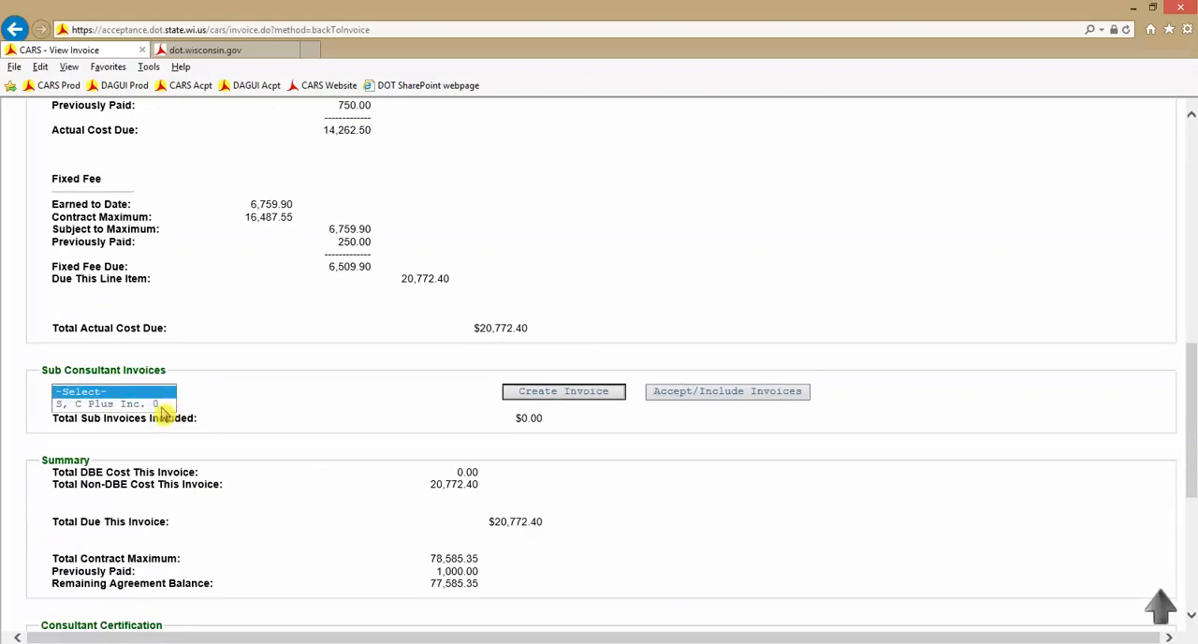
pyautogui.click(250, 375)
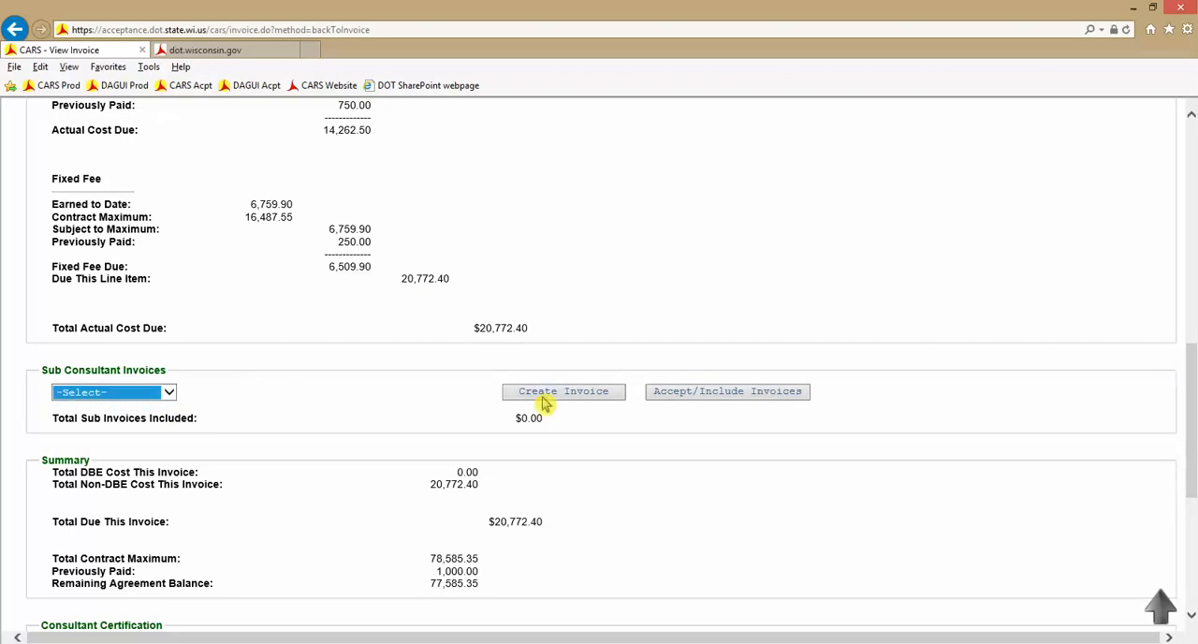
pyautogui.click(707, 398)
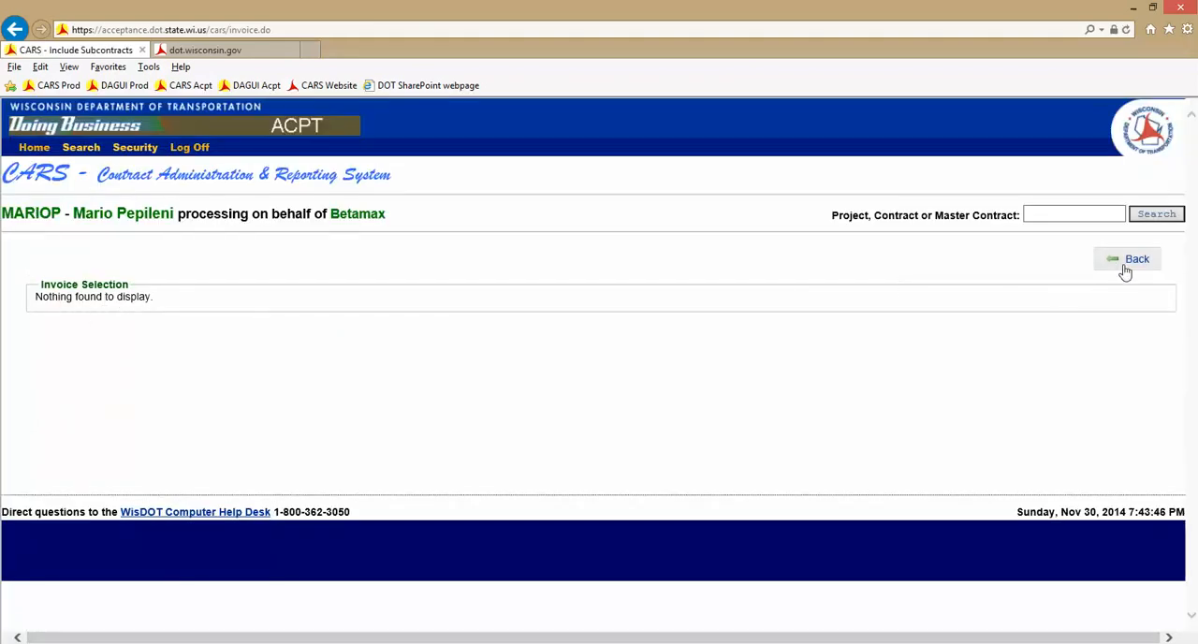
pyautogui.click(1128, 266)
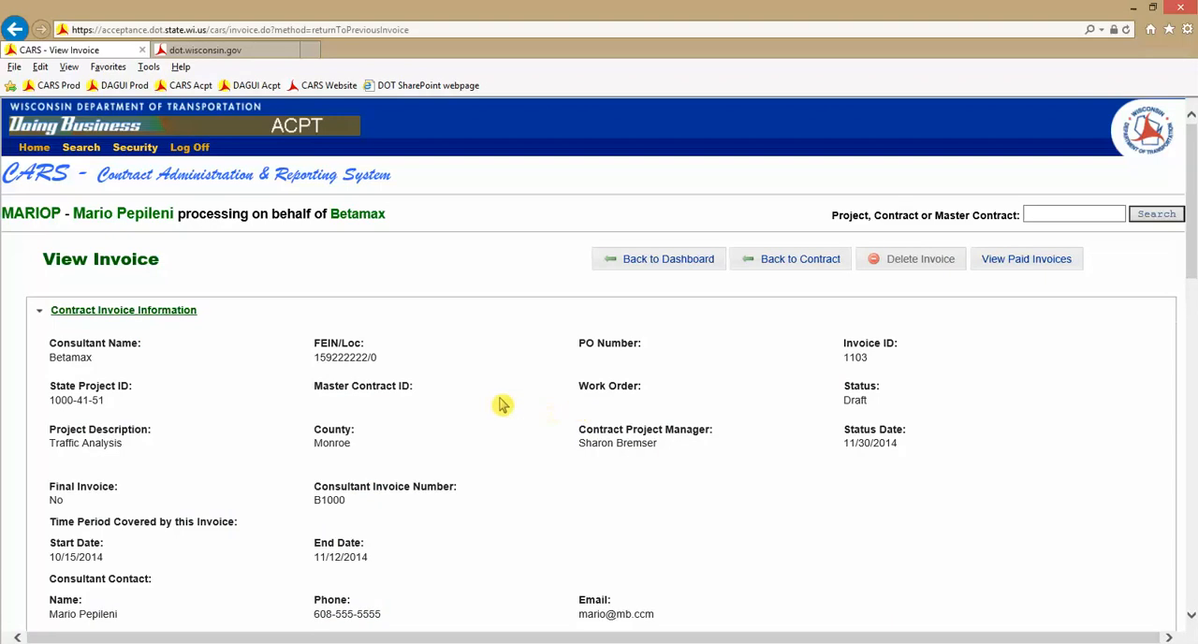
# Start a document upload for the invoice and choose Progress Report - 10000858.pdf from the Desktop
pyautogui.scroll(-5, 505, 401)
pyautogui.scroll(-6, 507, 393)
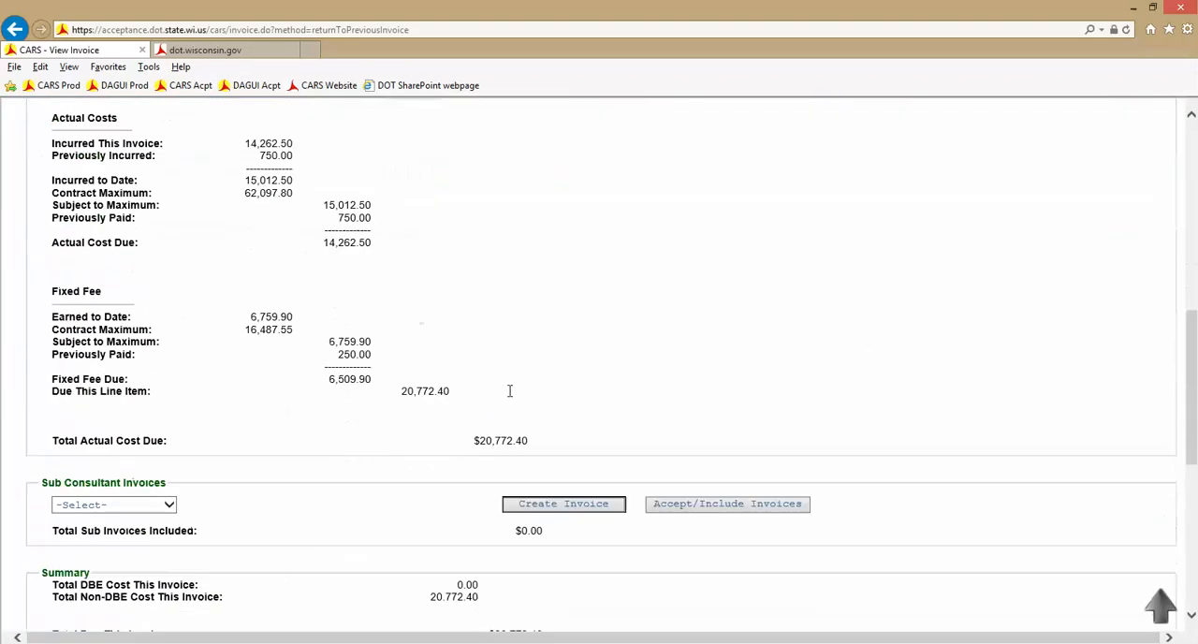
pyautogui.scroll(-2, 487, 391)
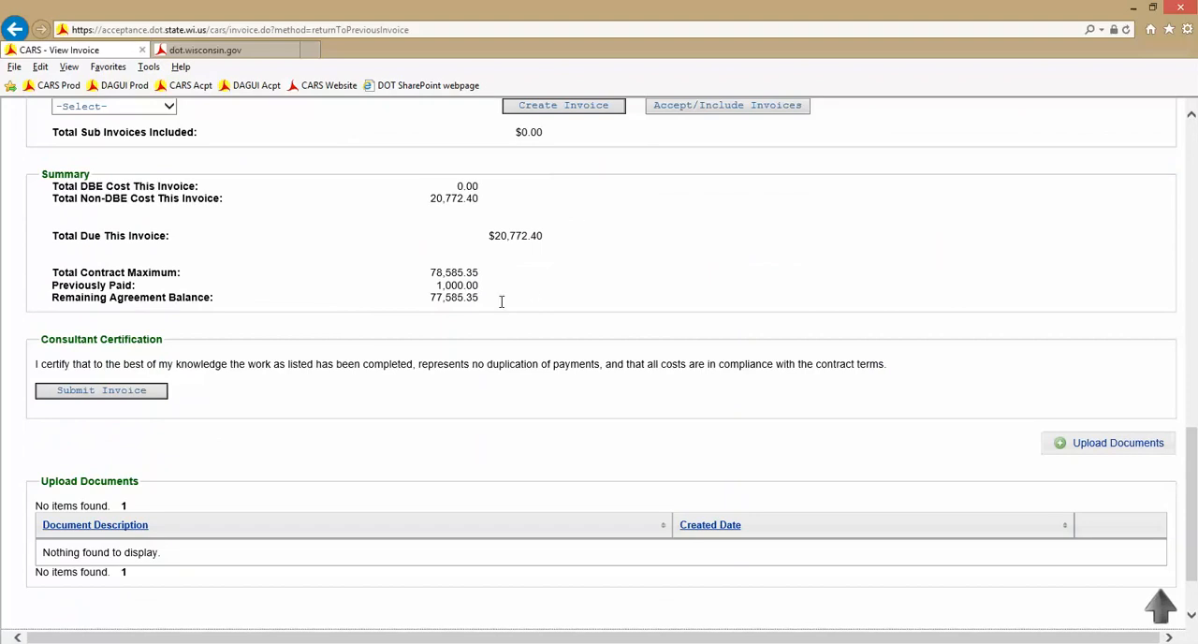
pyautogui.scroll(-1, 805, 376)
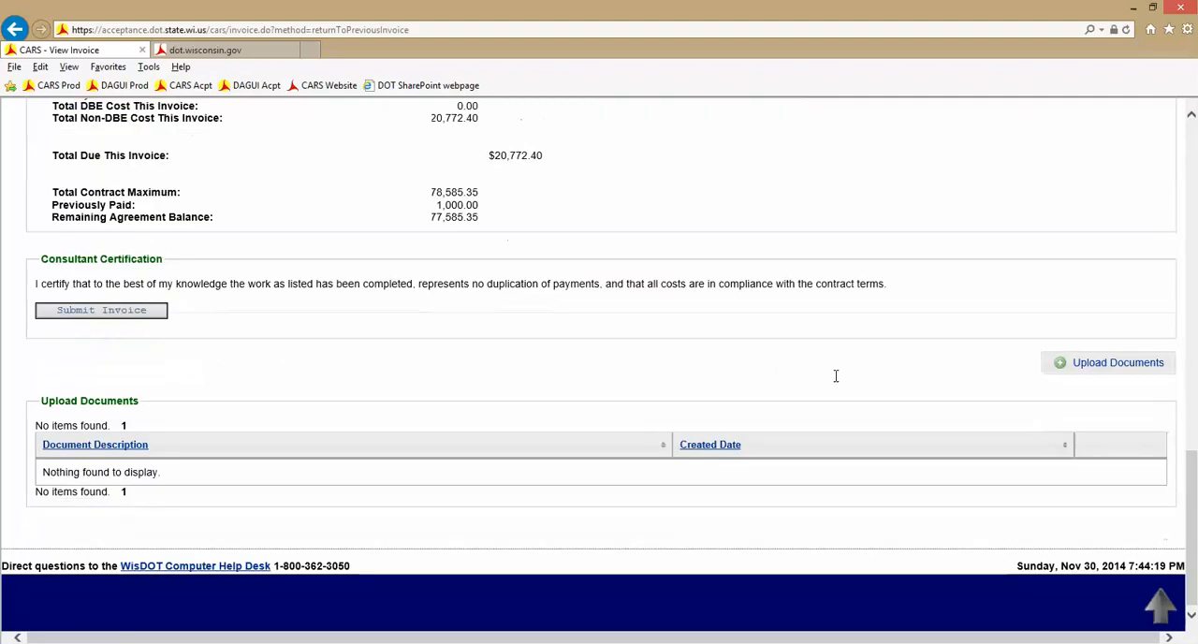
pyautogui.click(1112, 368)
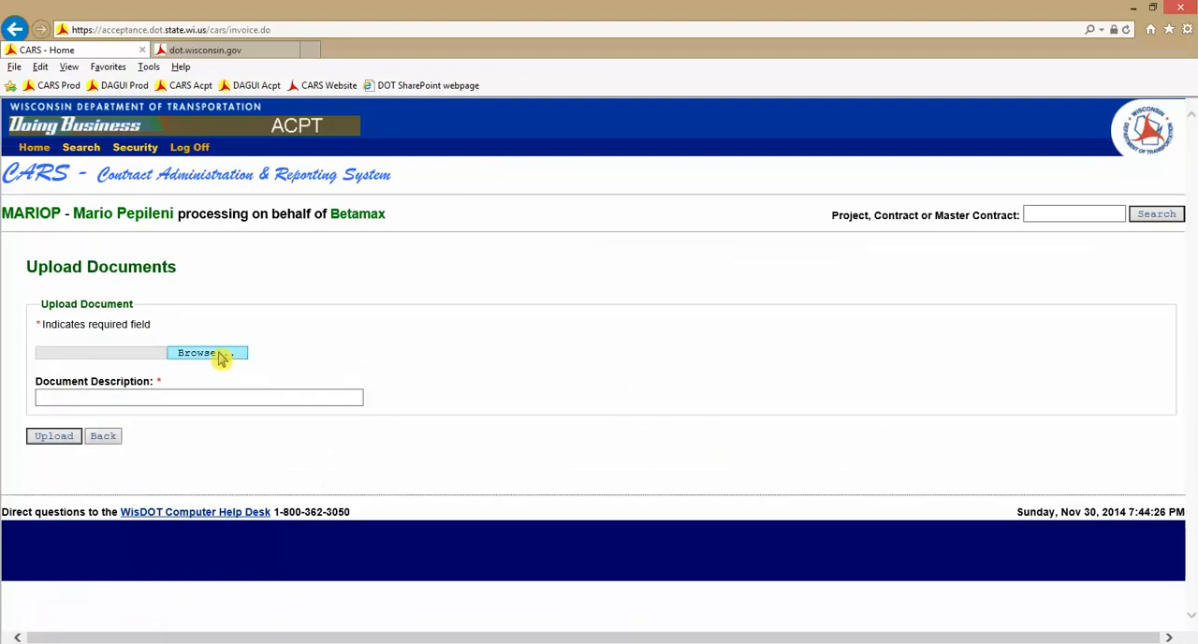
pyautogui.click(221, 357)
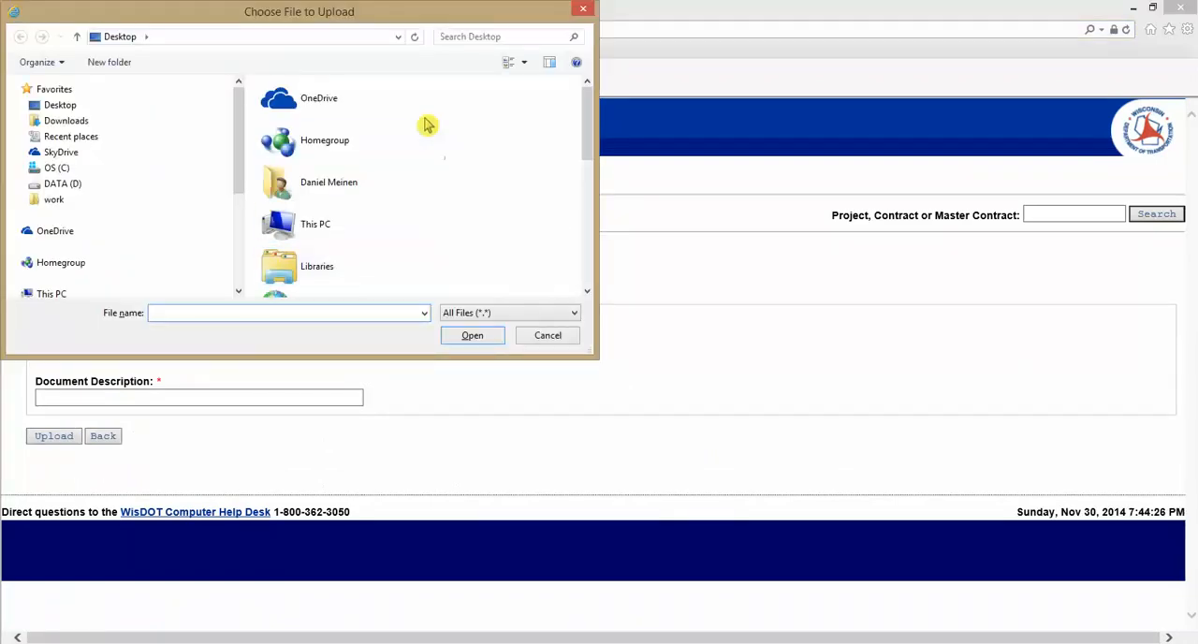
pyautogui.click(55, 105)
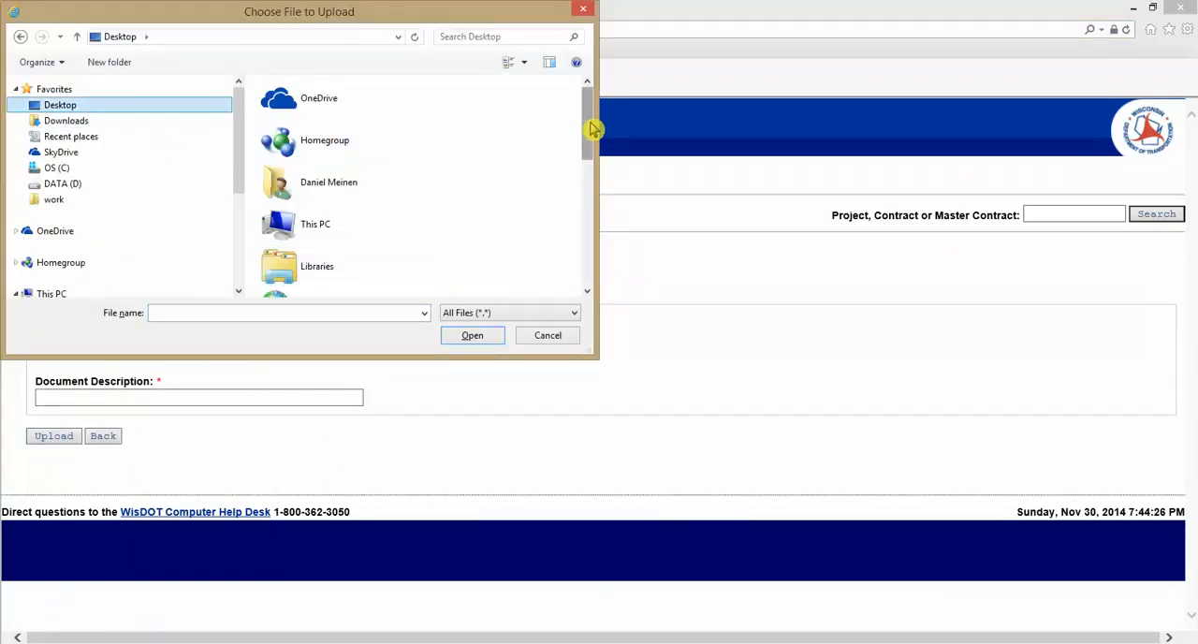
pyautogui.moveTo(592, 134); pyautogui.dragTo(599, 253)
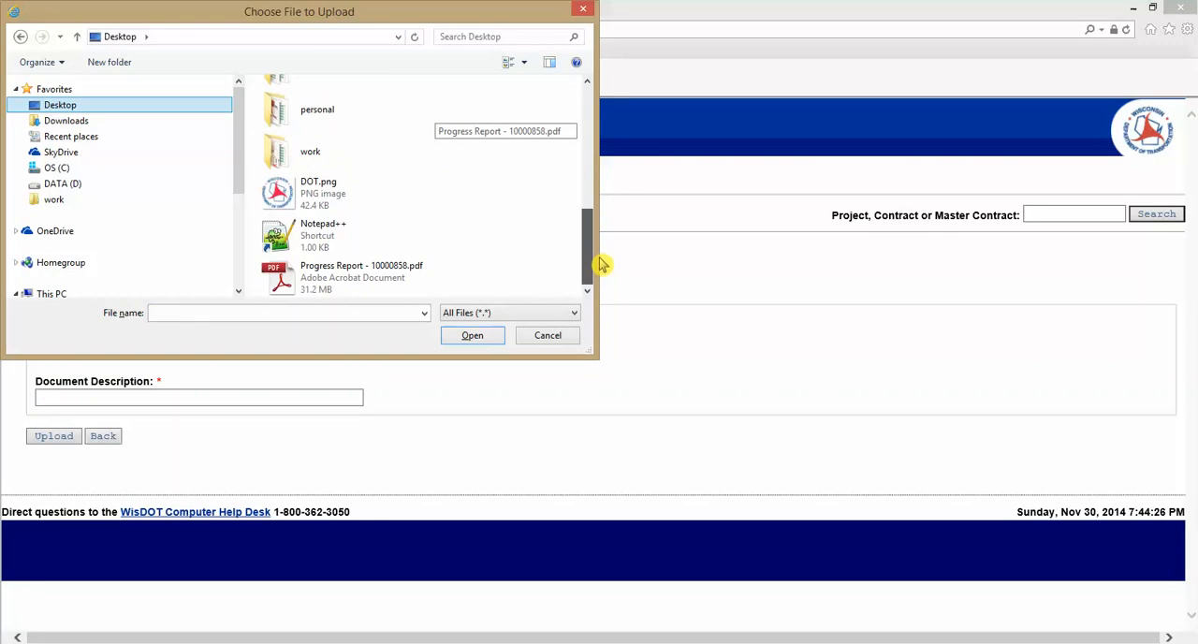
pyautogui.click(367, 279)
pyautogui.click(482, 336)
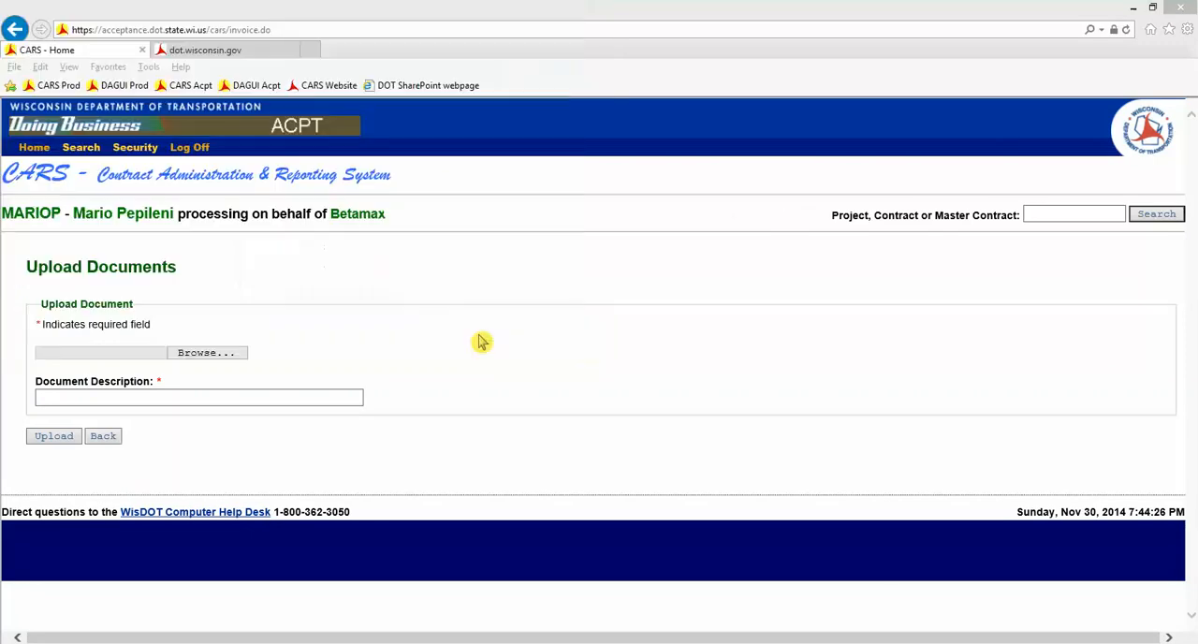
# Upload the chosen file with the document description "Progress Report" and return to the invoice
pyautogui.click(197, 400)
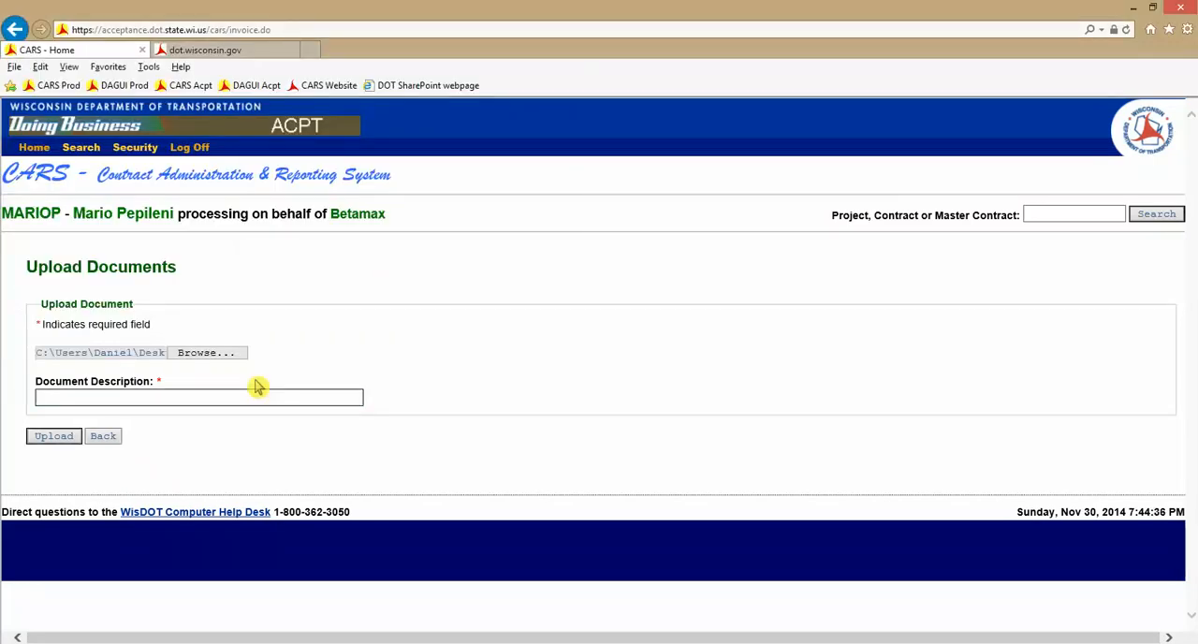
pyautogui.write('Progress Report')
pyautogui.click(54, 438)
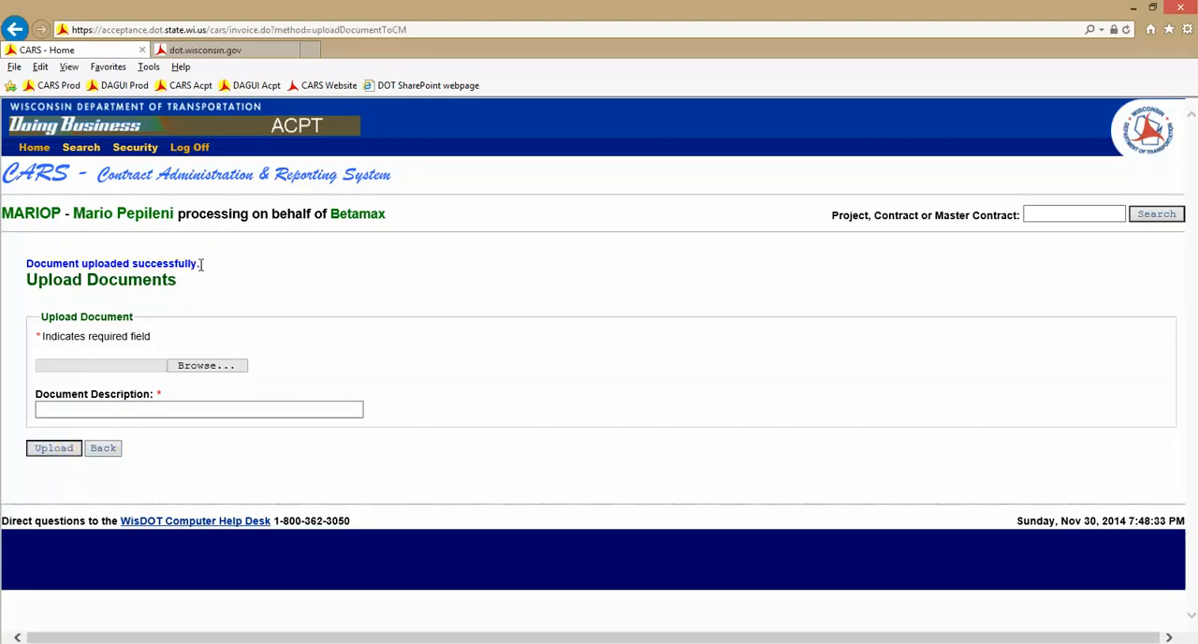
pyautogui.click(109, 452)
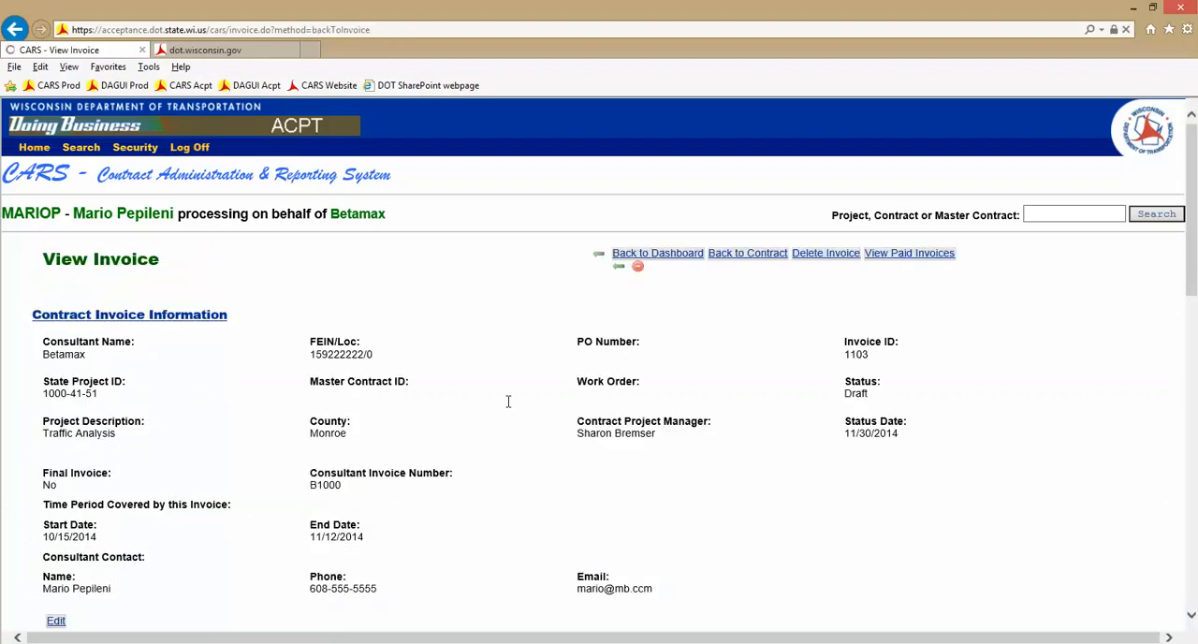
# Review the draft invoice and submit it under the consultant certification
pyautogui.moveTo(1183, 197); pyautogui.dragTo(1190, 243)
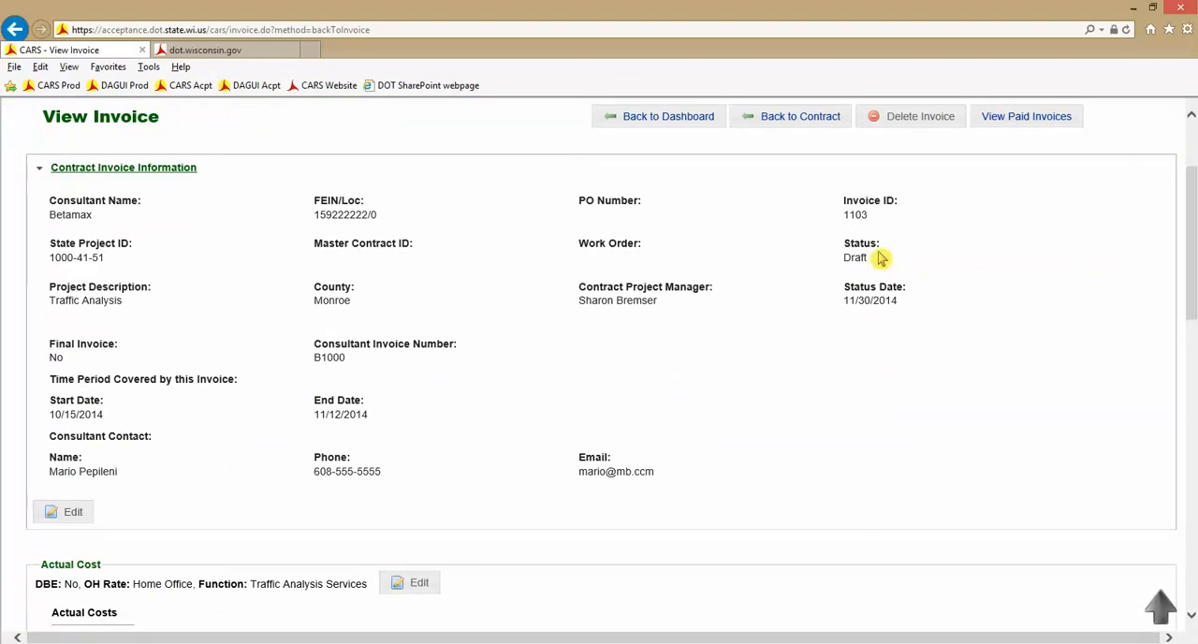
pyautogui.moveTo(1193, 265); pyautogui.dragTo(1191, 557)
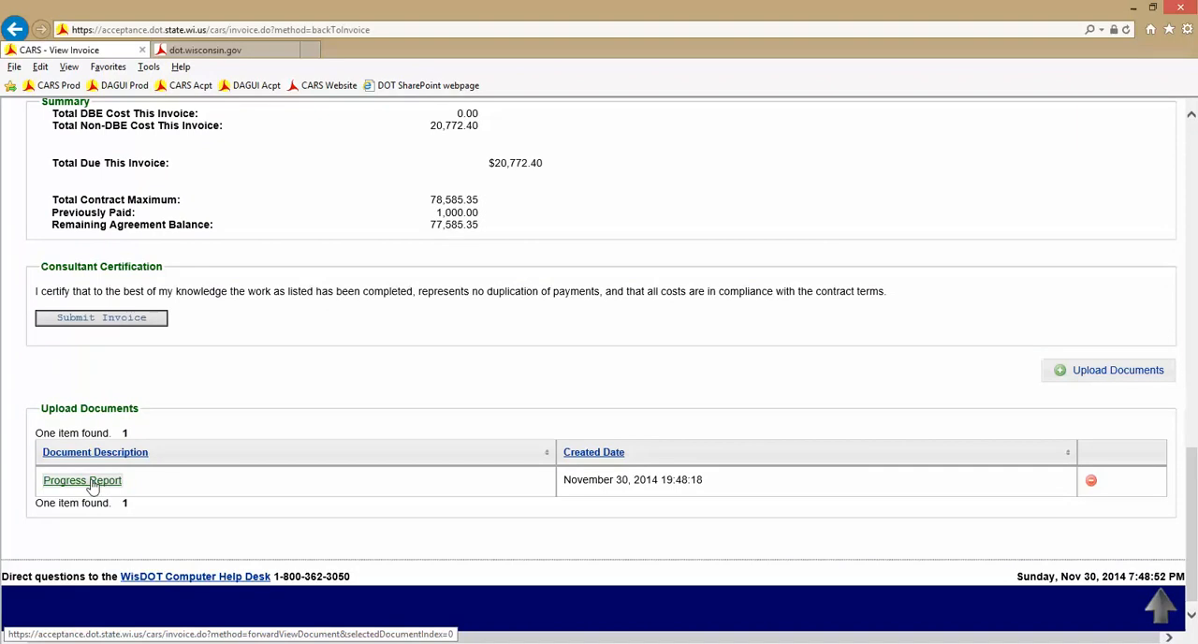
pyautogui.click(140, 324)
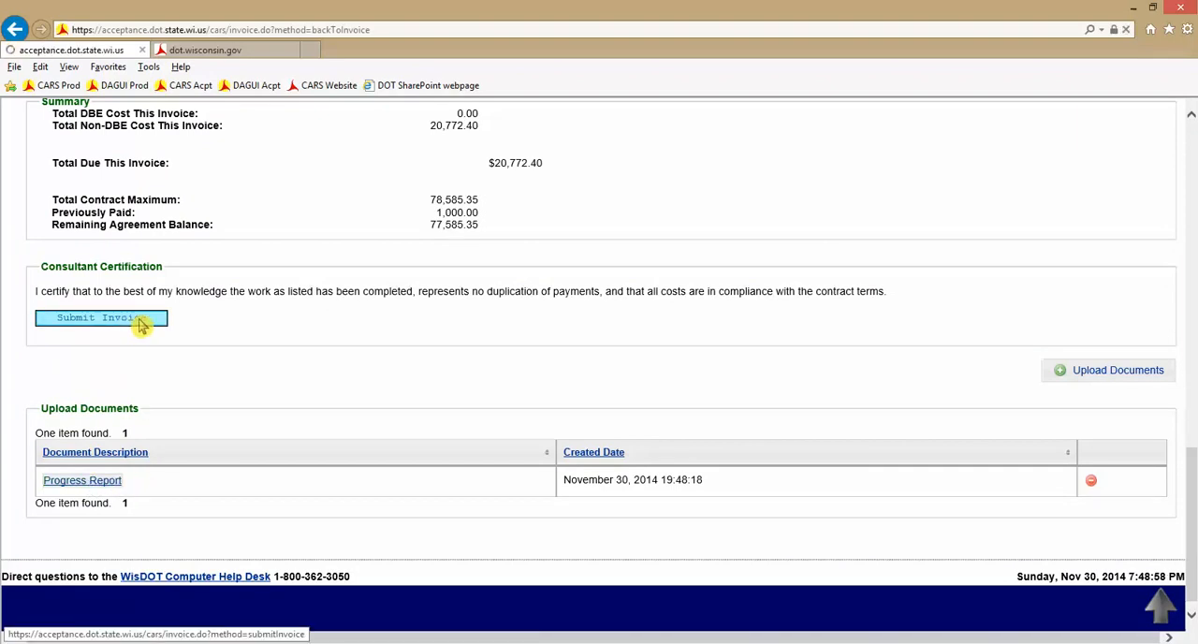